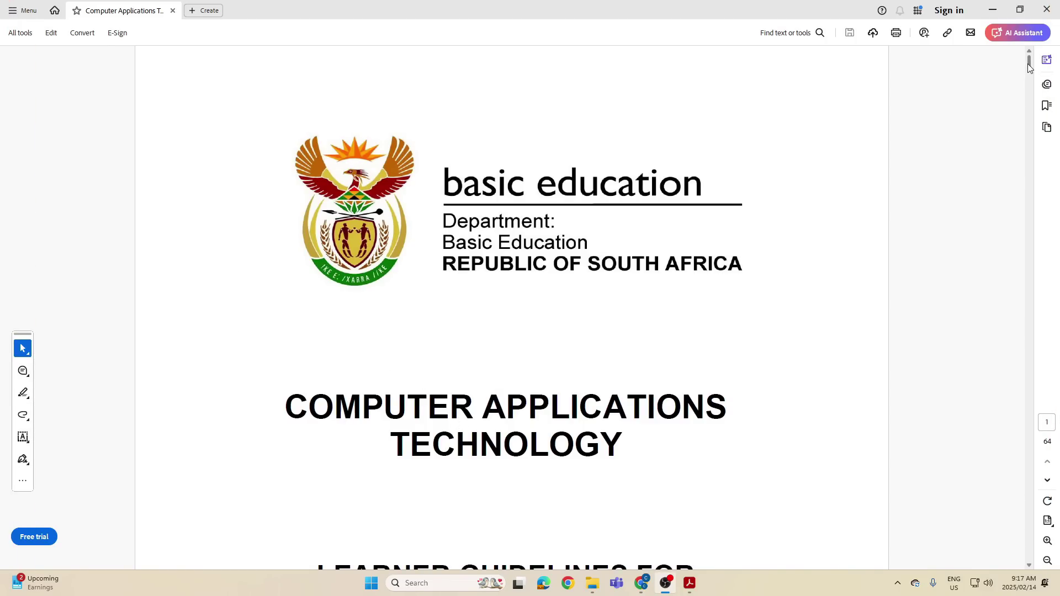
Step: Scroll the PAT guidelines to 'Create a suitable folder structure' on page 15, and restore the window to reveal the desktop
left_click_drag(1029, 67, 1026, 150)
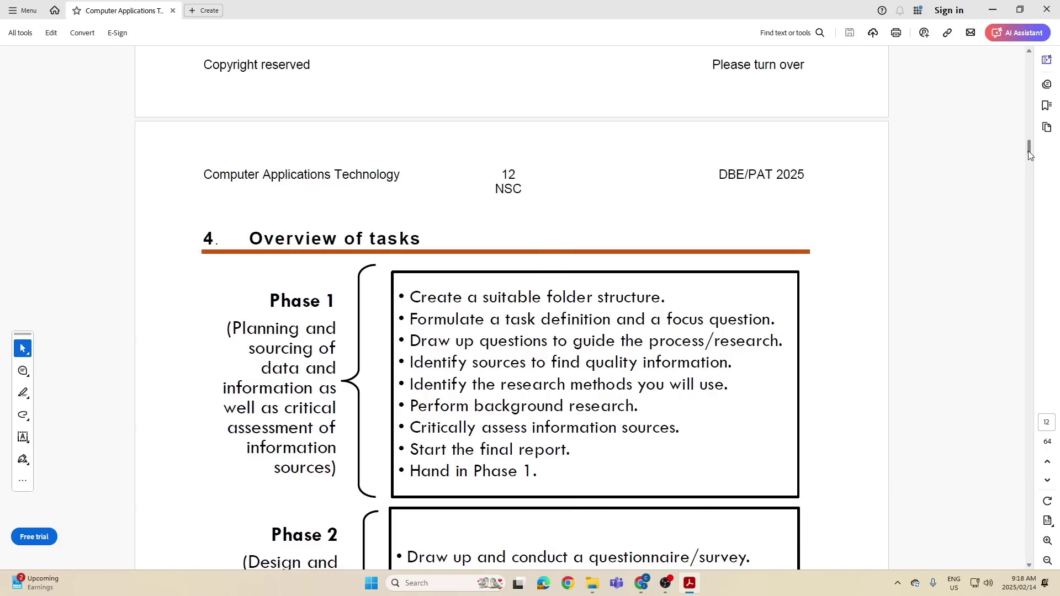
left_click_drag(1029, 156, 1031, 182)
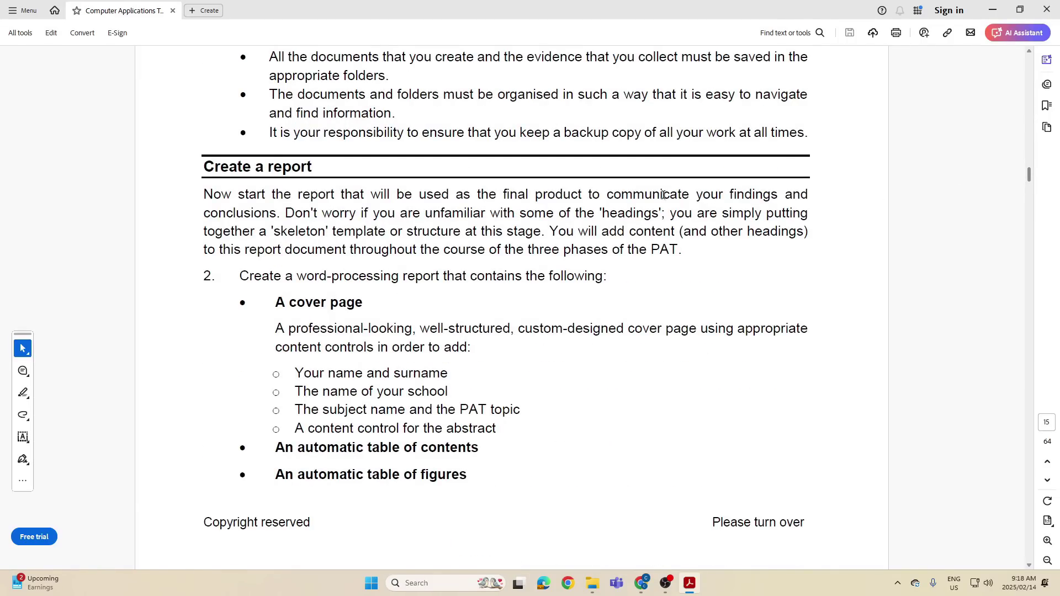
scroll(478, 160, "up", 3)
scroll(381, 115, "up", 1)
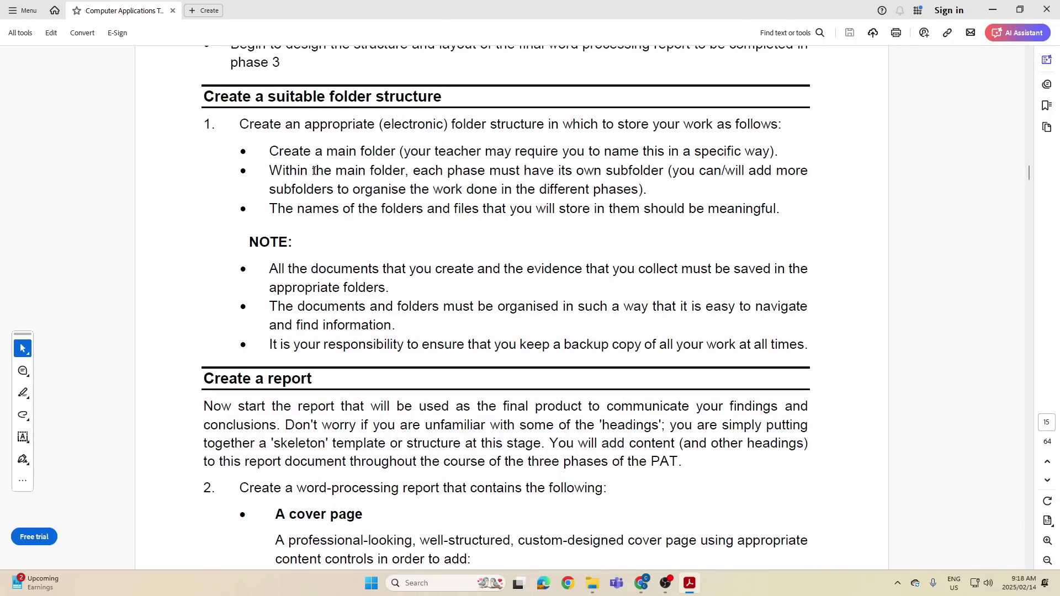
left_click_drag(287, 2, 447, 58)
Step: Open the Mr H CAT PAT 2025 folder, reposition it, then minimize it
left_click(66, 305)
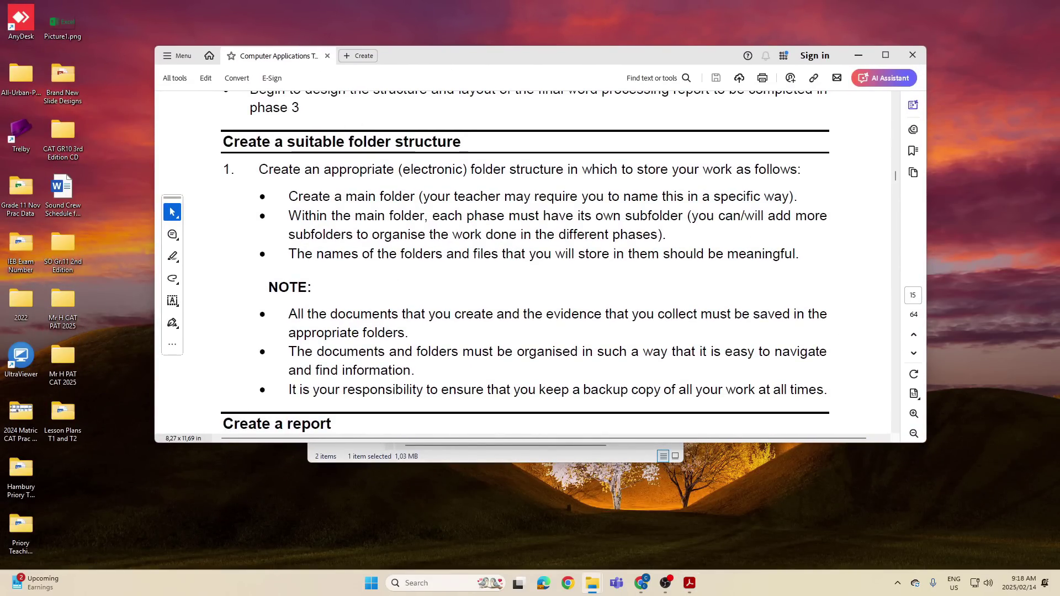
left_click_drag(542, 325, 551, 149)
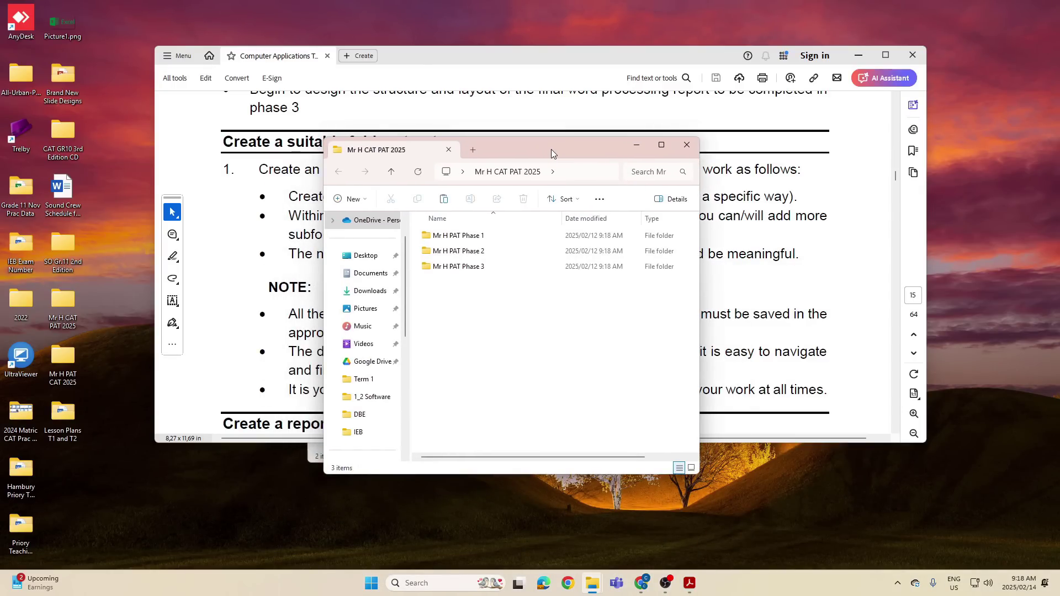
left_click(632, 146)
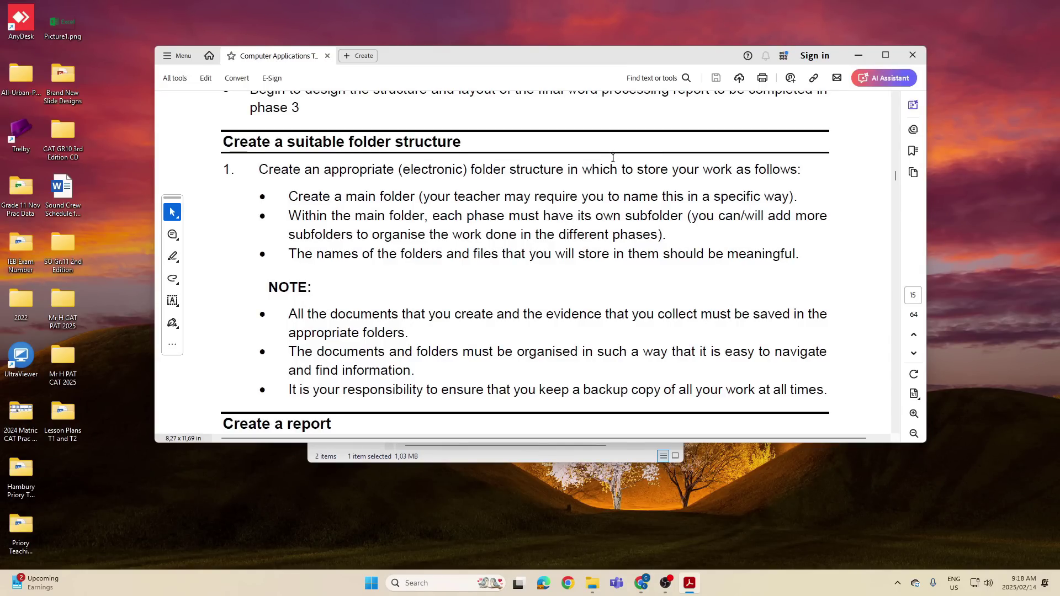
Step: Maximize the PDF, zoom in and scroll to the 'A cover page' requirements
scroll(522, 218, "down", 1)
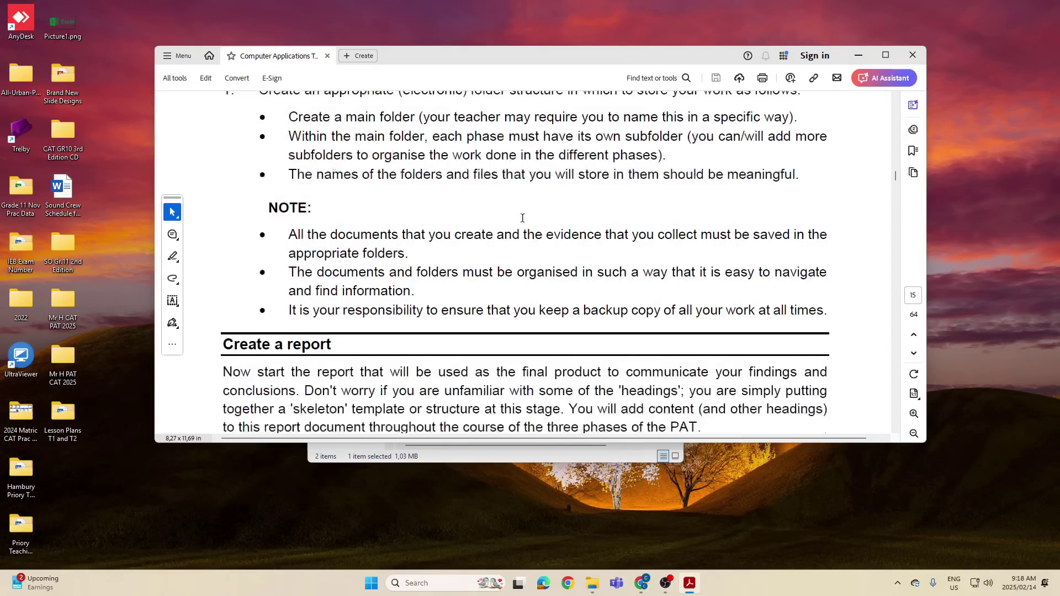
double_click(528, 53)
left_click(1046, 540)
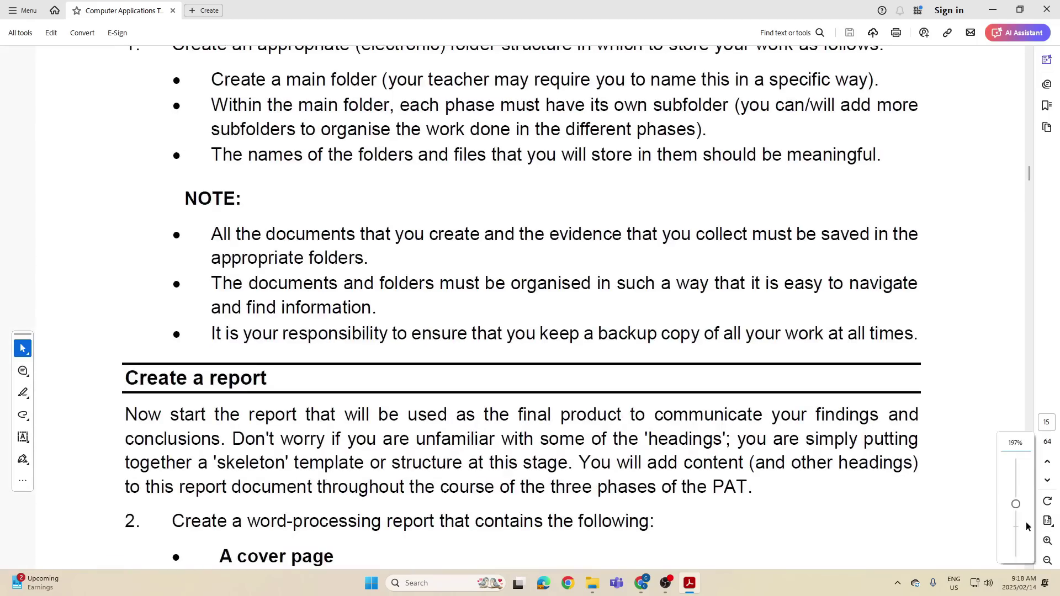
scroll(853, 333, "down", 3)
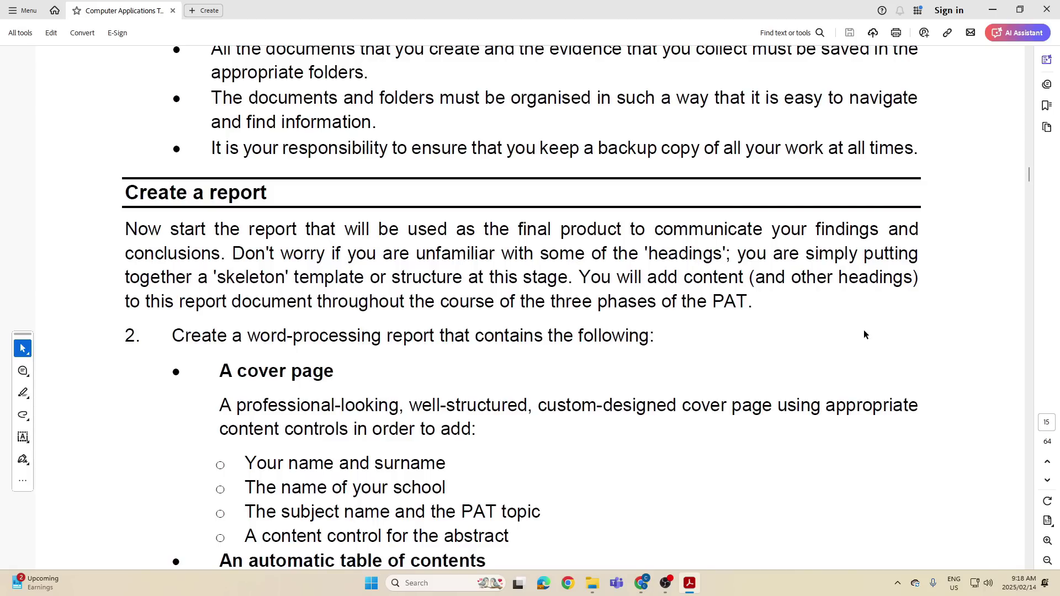
Step: Restore the Mr H CAT PAT 2025 folder and open the empty Mr H PAT Phase 1 subfolder
mouse_move(591, 582)
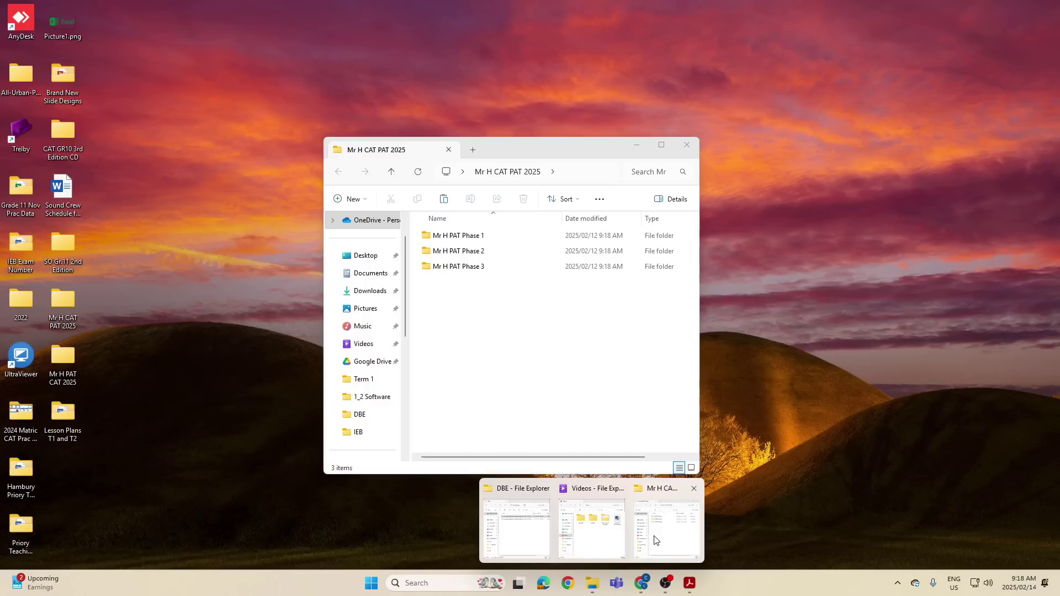
left_click(654, 535)
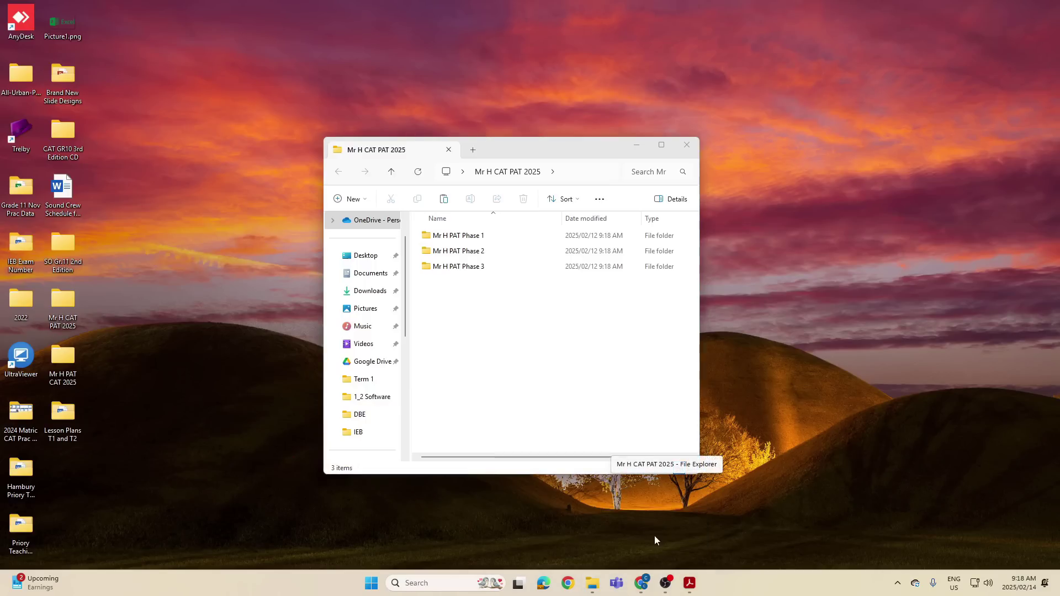
double_click(499, 241)
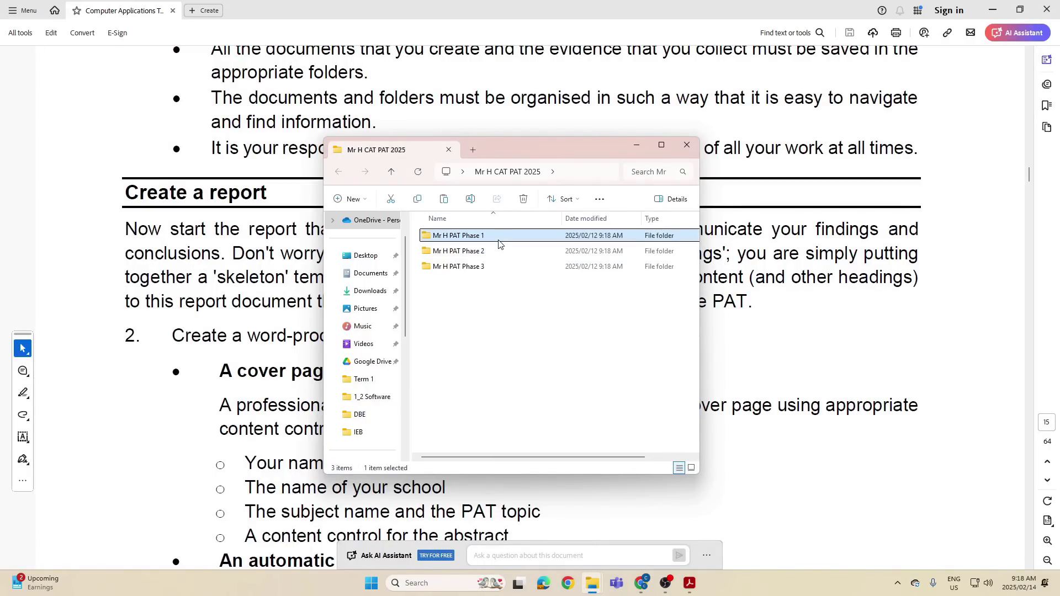
Step: Launch Word from search, create a blank document and open its File menu
left_click(415, 587)
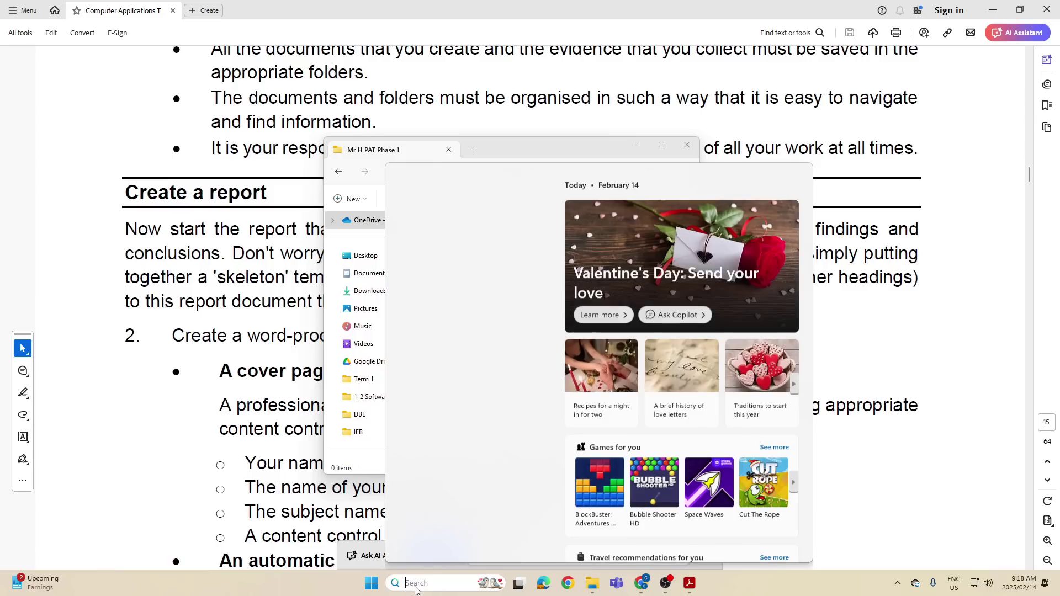
type("word")
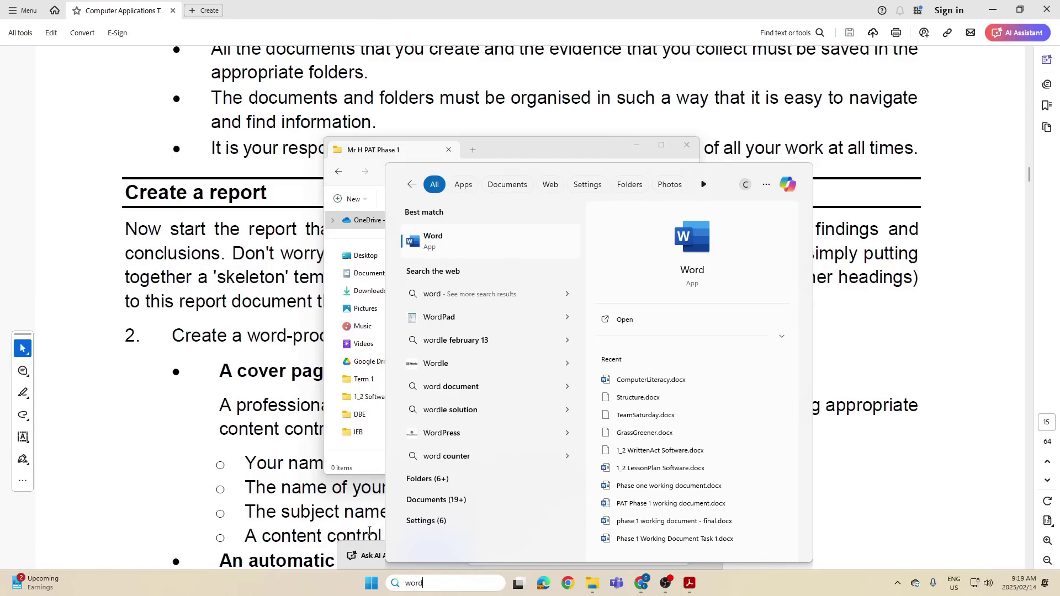
left_click(430, 241)
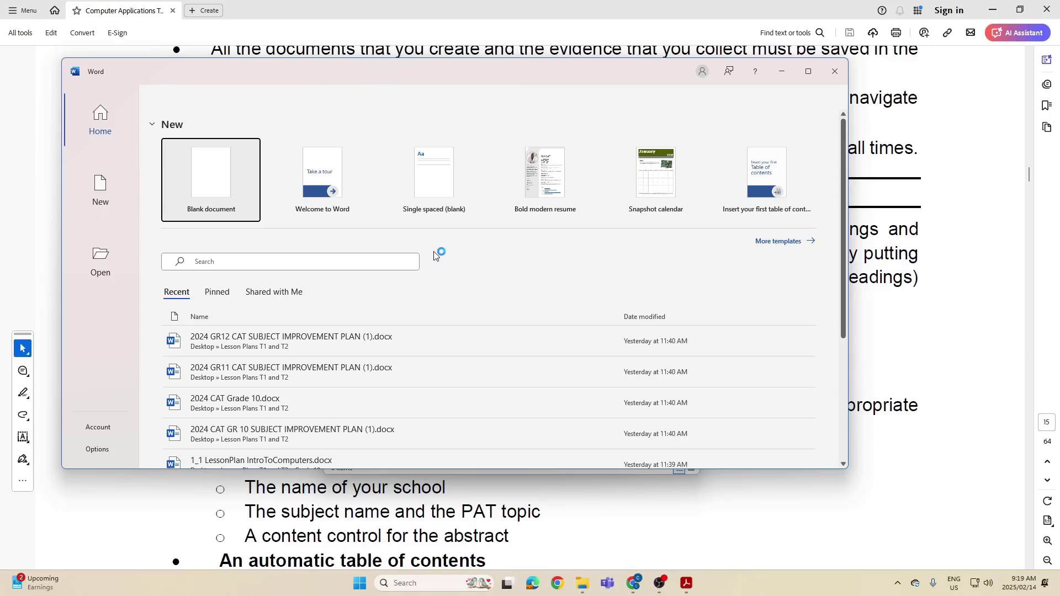
left_click(215, 165)
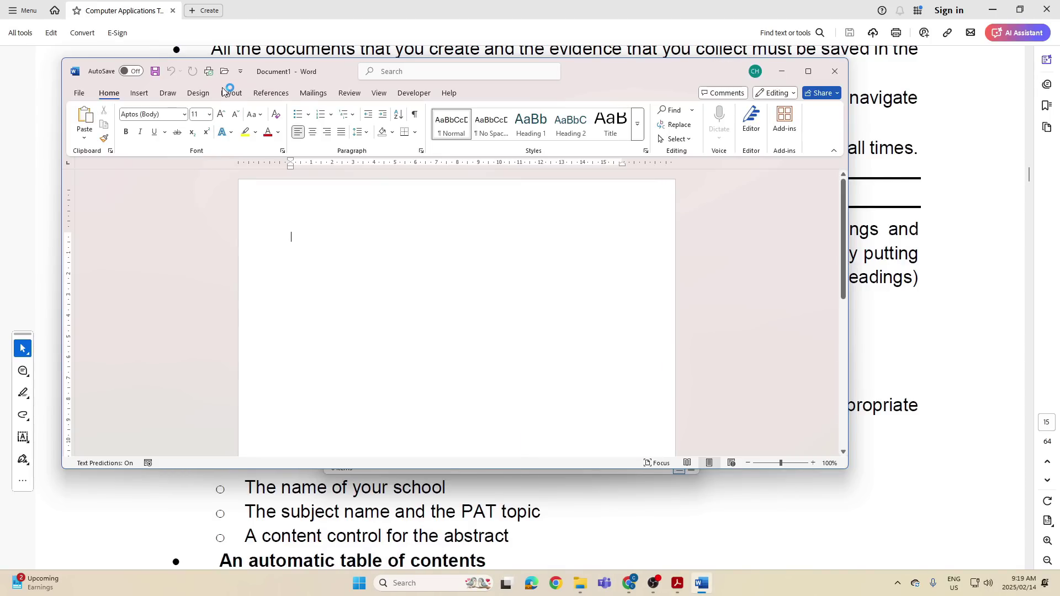
left_click(80, 93)
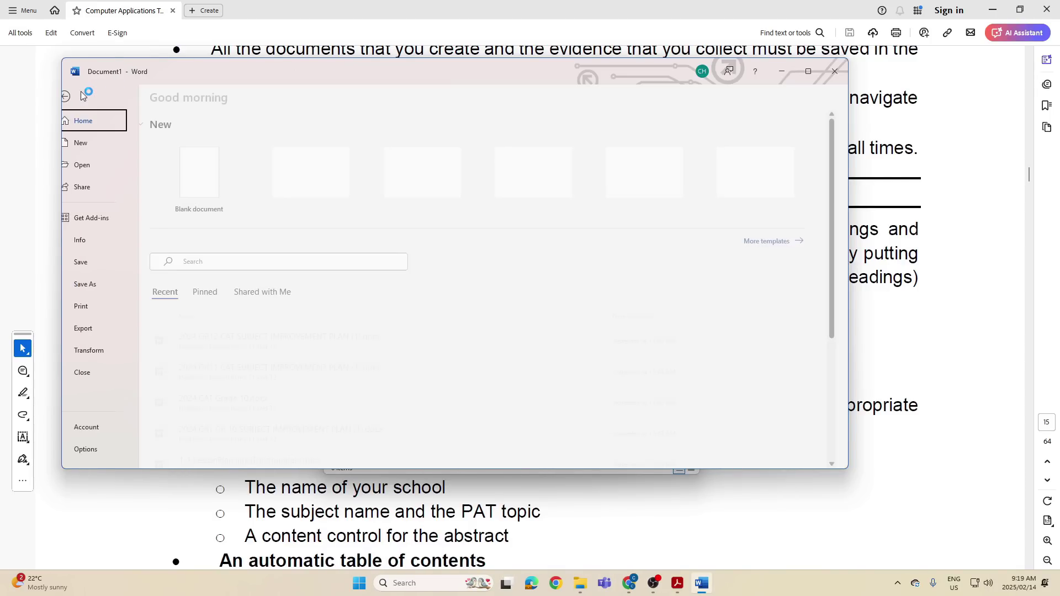
Step: Open the full Save As dialog and enter the file name 'Phase 1 Working Document'
left_click(97, 284)
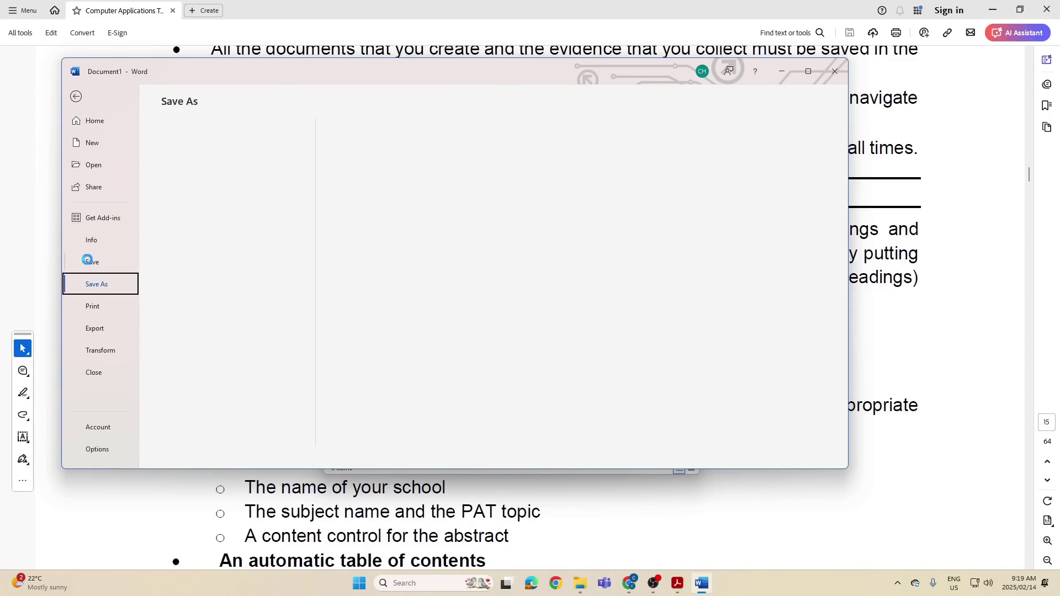
left_click(357, 200)
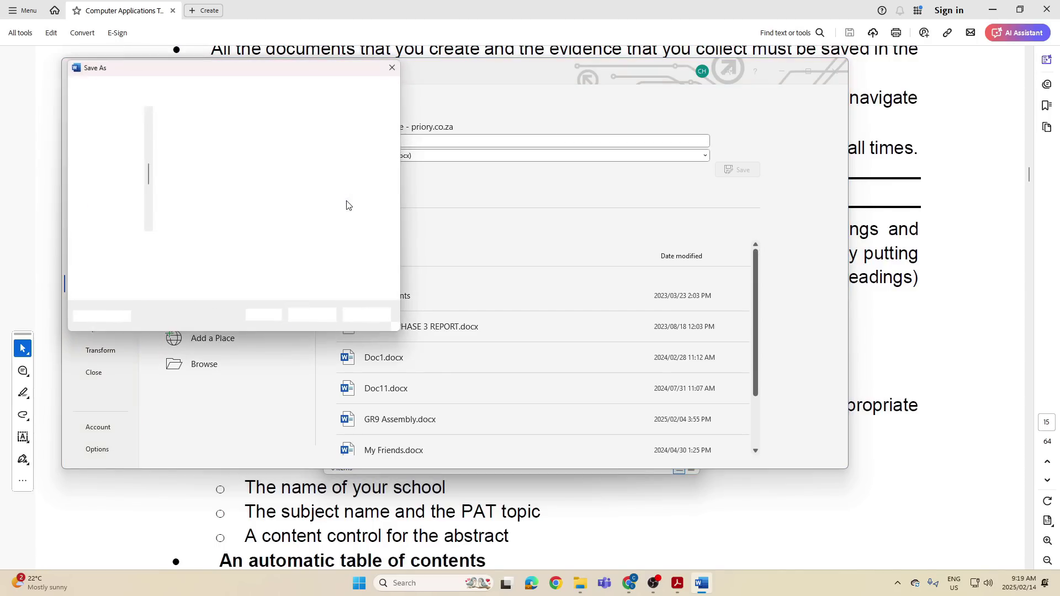
left_click_drag(280, 71, 589, 159)
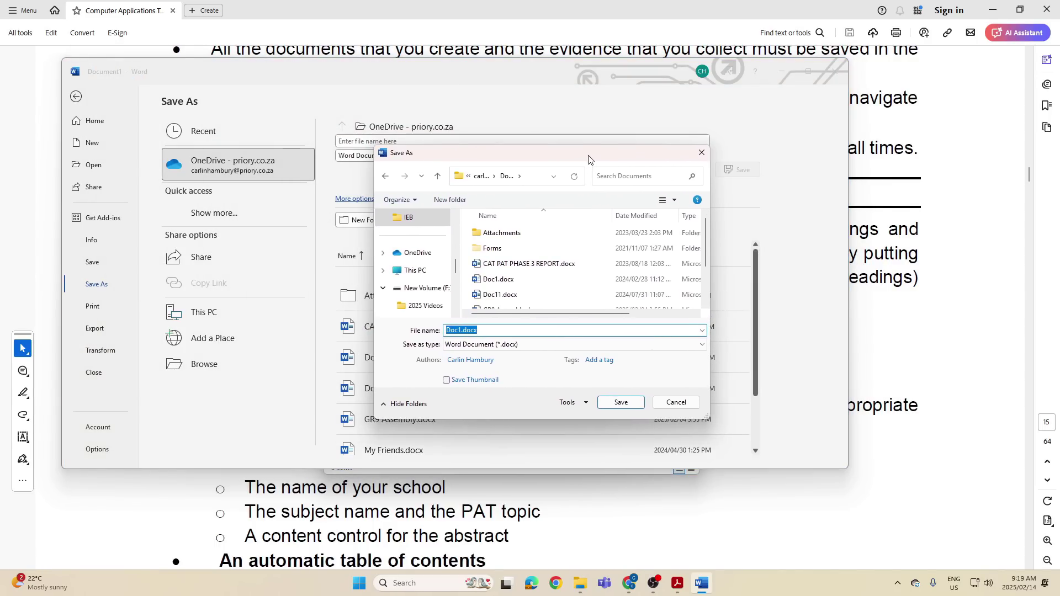
type("Pah")
key("BackSpace")
key("BackSpace")
type("hase")
Step: Browse to Desktop > Mr H CAT PAT 2025 > Mr H PAT Phase 1 and save there
scroll(447, 270, "down", 2)
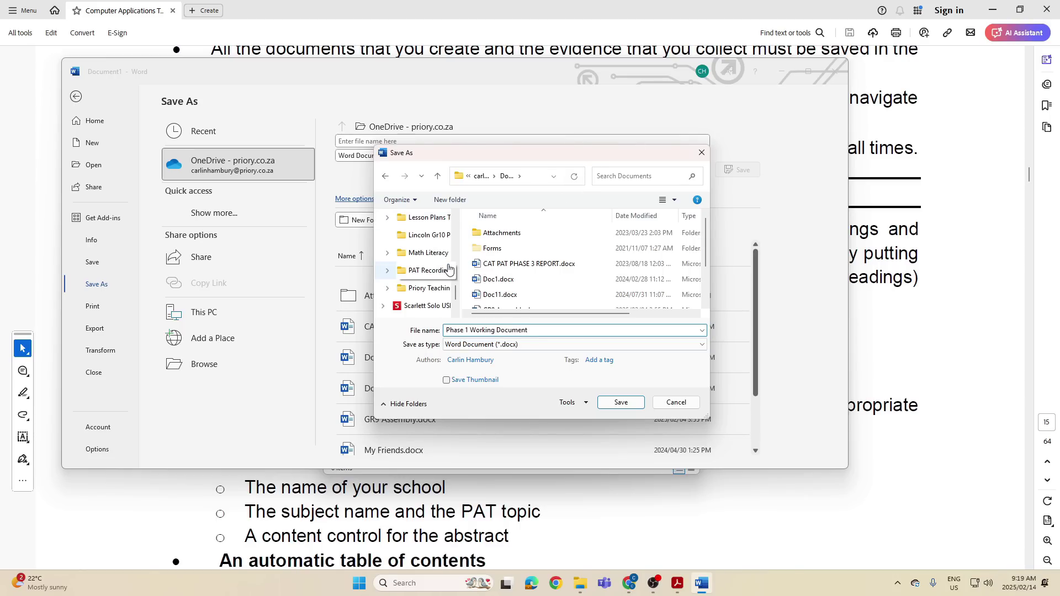
scroll(446, 275, "up", 5)
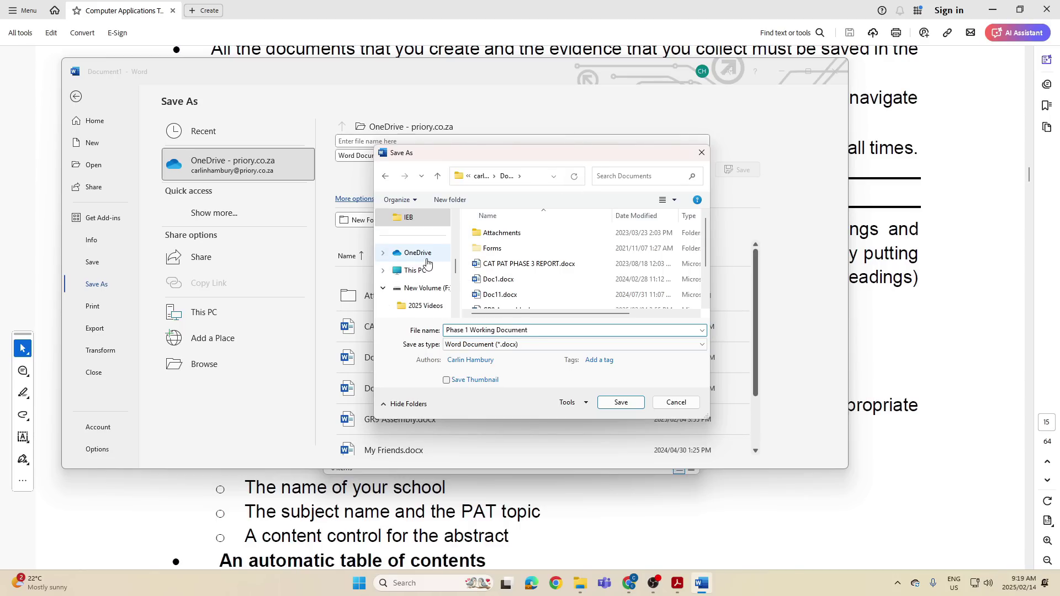
left_click(421, 292)
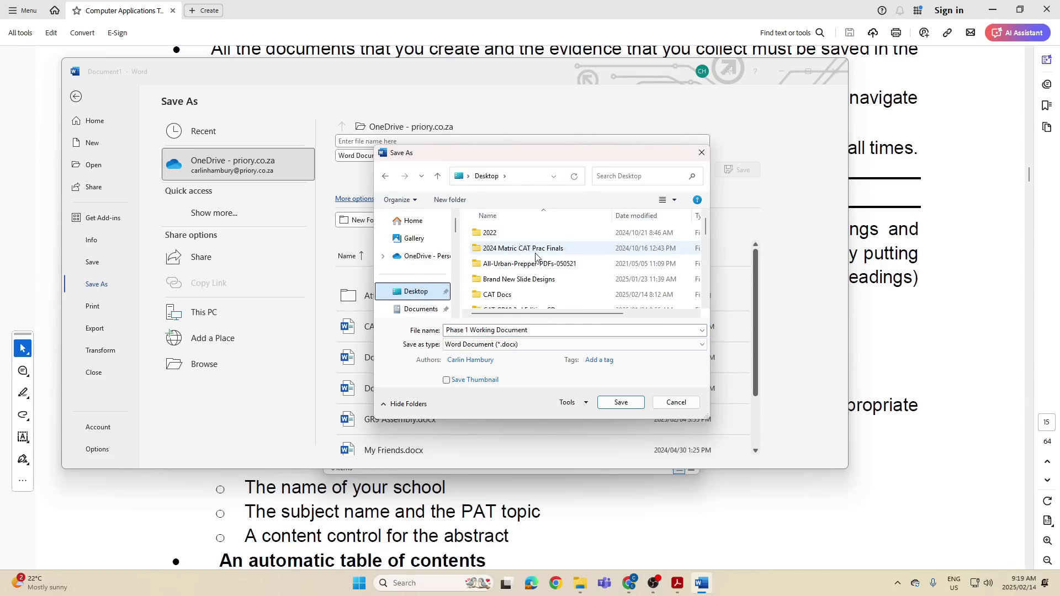
scroll(524, 279, "down", 2)
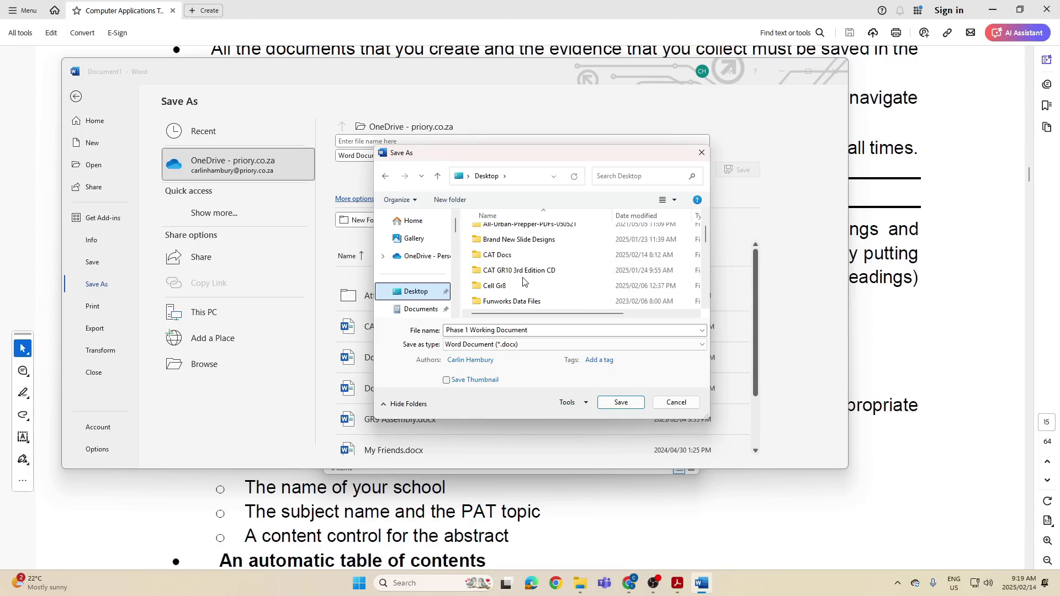
scroll(524, 280, "down", 3)
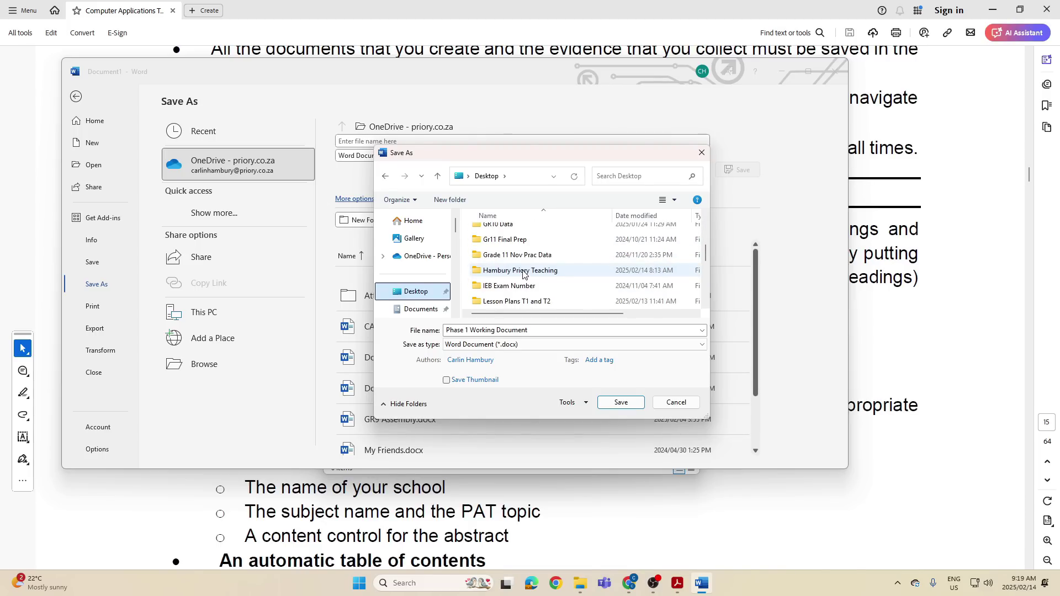
scroll(524, 273, "down", 2)
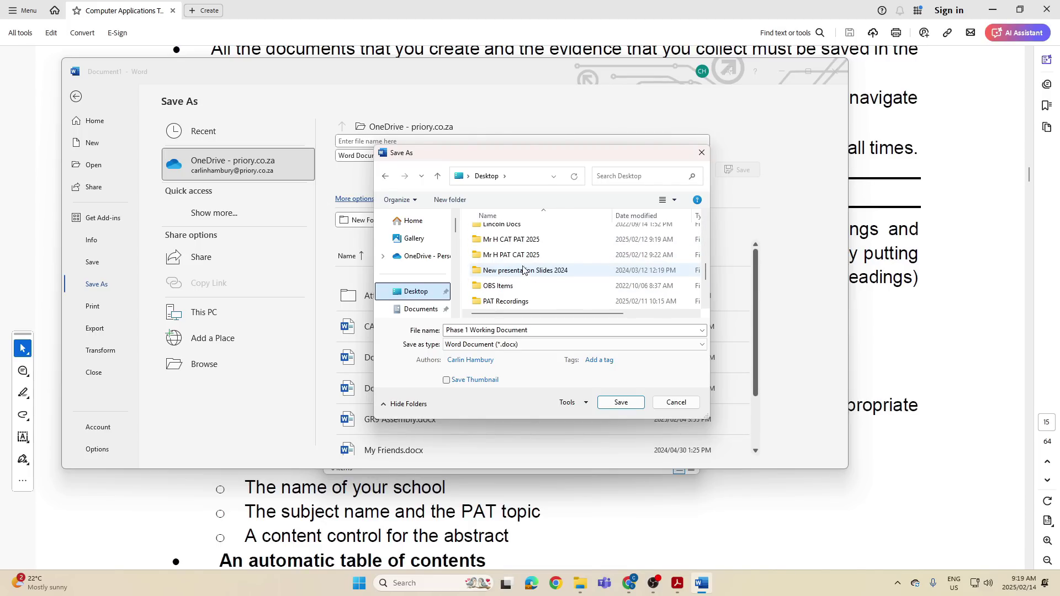
double_click(516, 238)
double_click(516, 239)
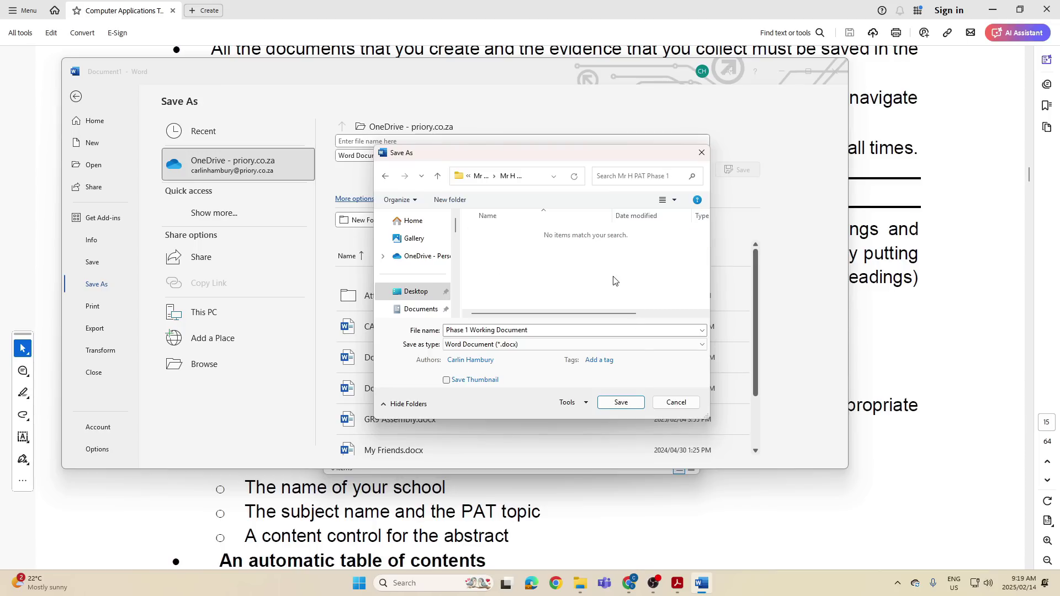
left_click(617, 404)
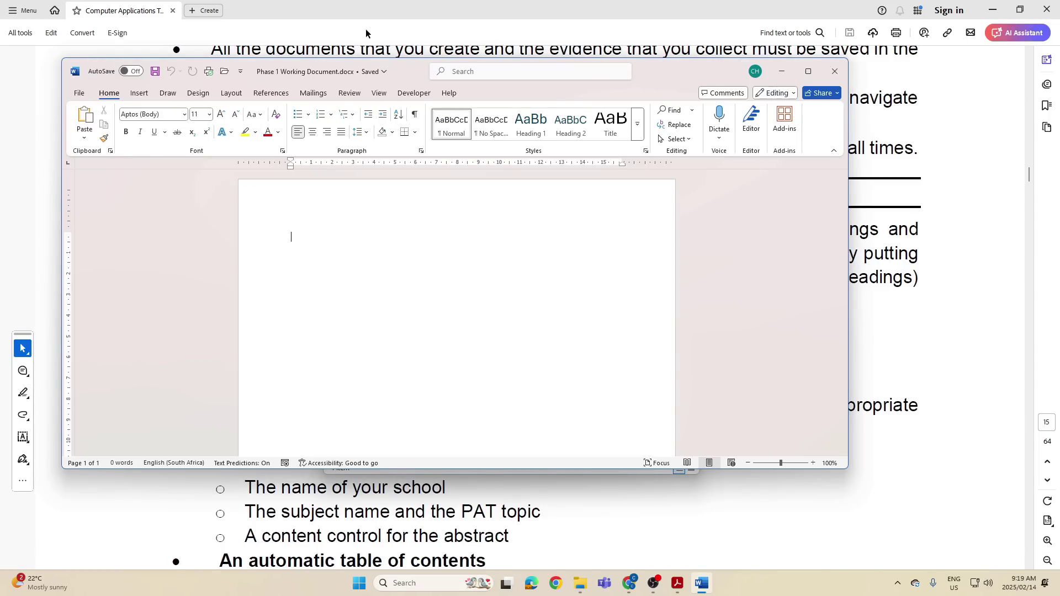
Step: Minimize Word, check Phase 1 Working Document.docx in the Mr H PAT Phase 1 folder, then reopen the PDF
left_click(781, 72)
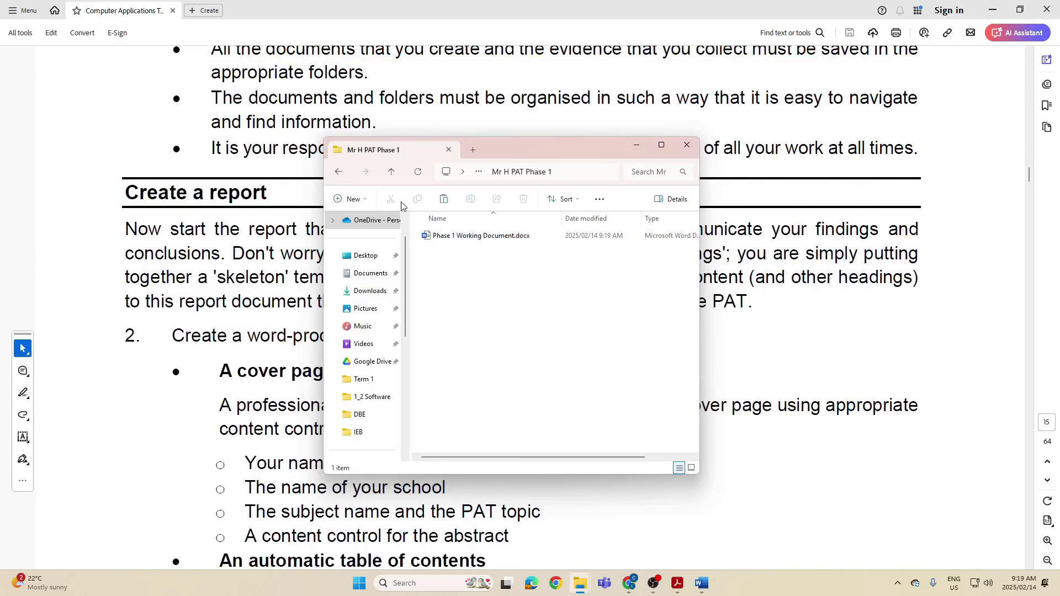
left_click(338, 172)
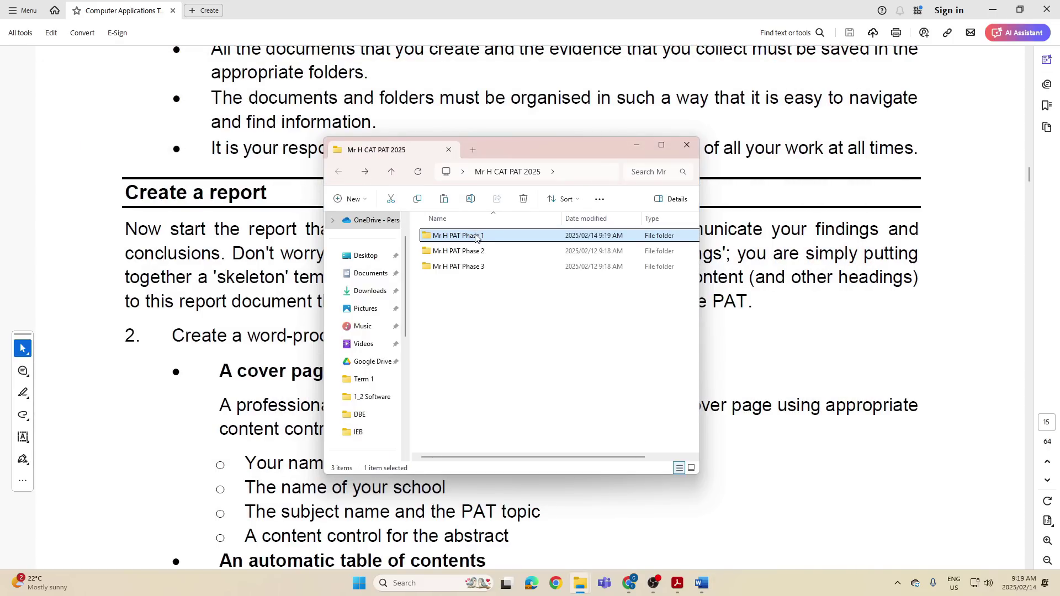
double_click(477, 236)
left_click(480, 102)
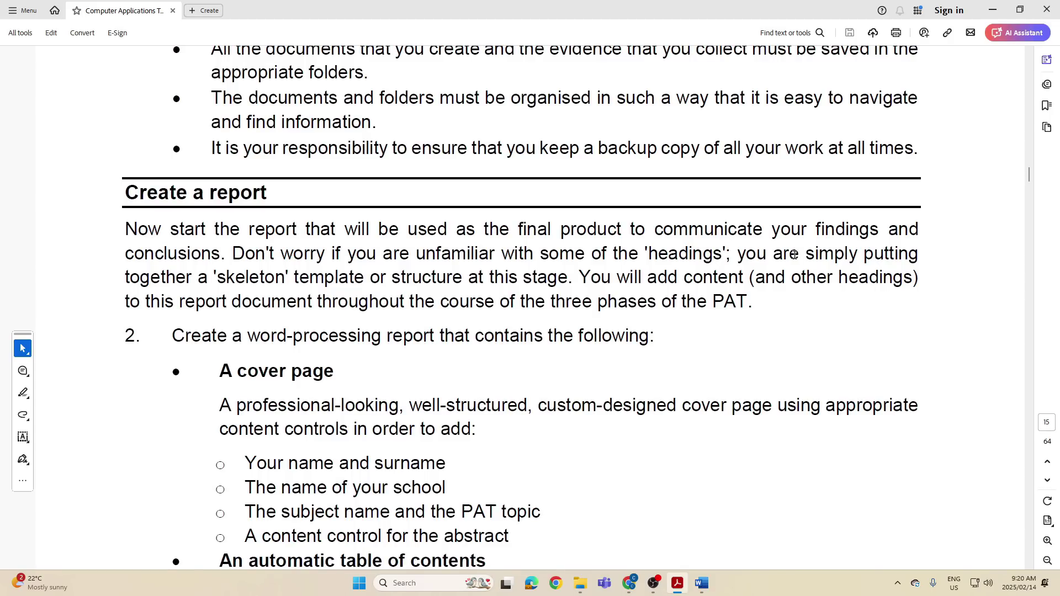
Step: Scroll down and highlight, then clear, the 'Create a report' requirement
scroll(771, 288, "down", 1)
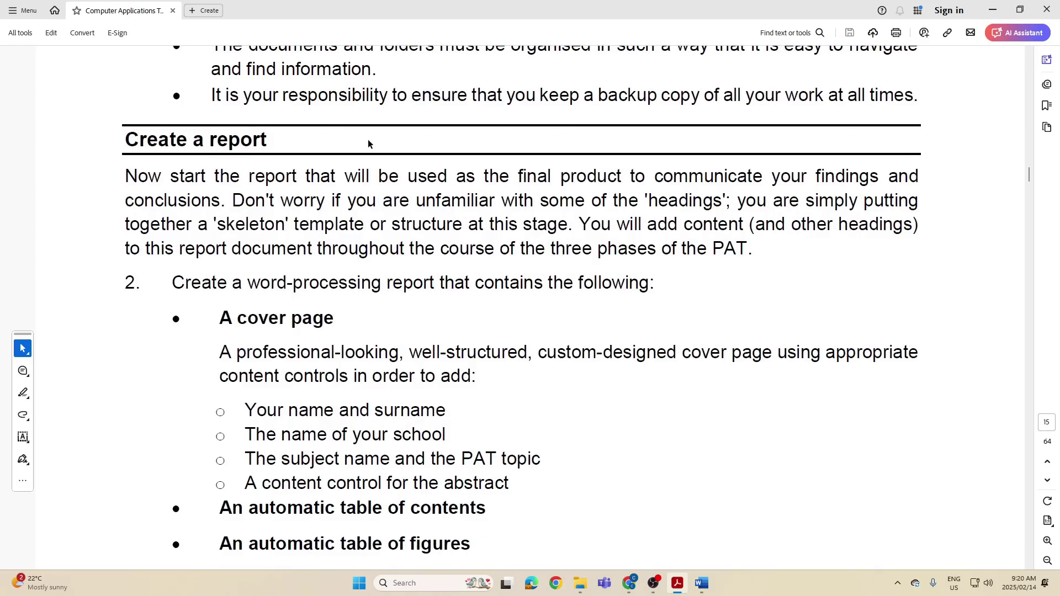
scroll(800, 290, "down", 1)
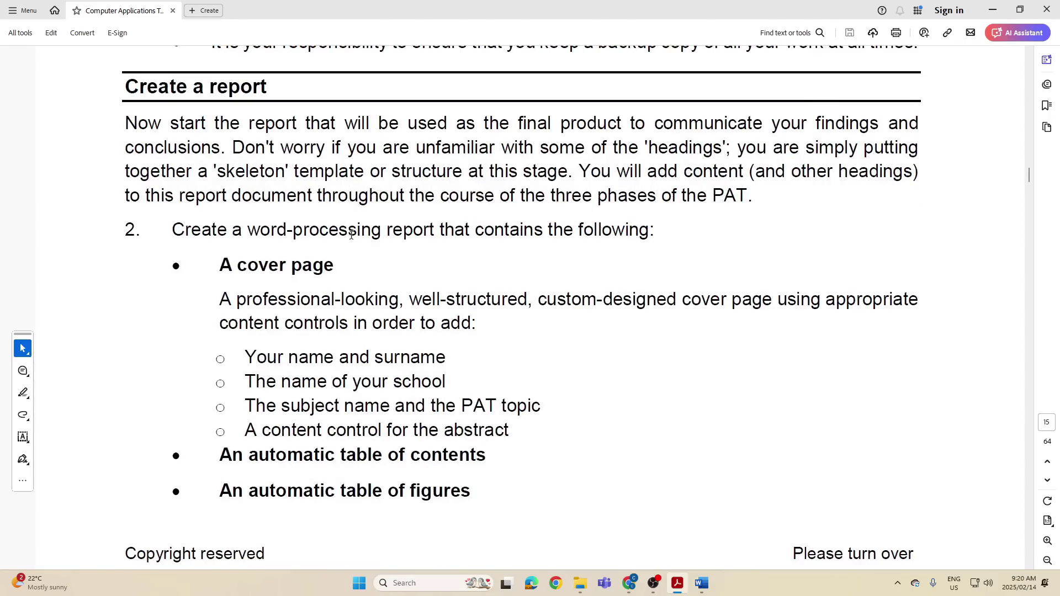
left_click_drag(191, 229, 408, 225)
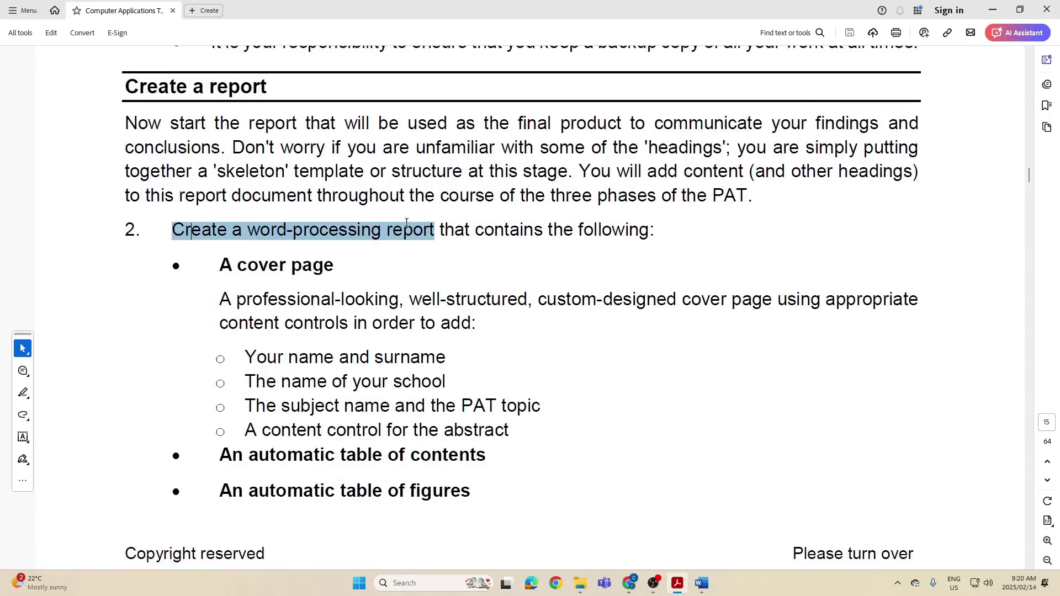
left_click(408, 226)
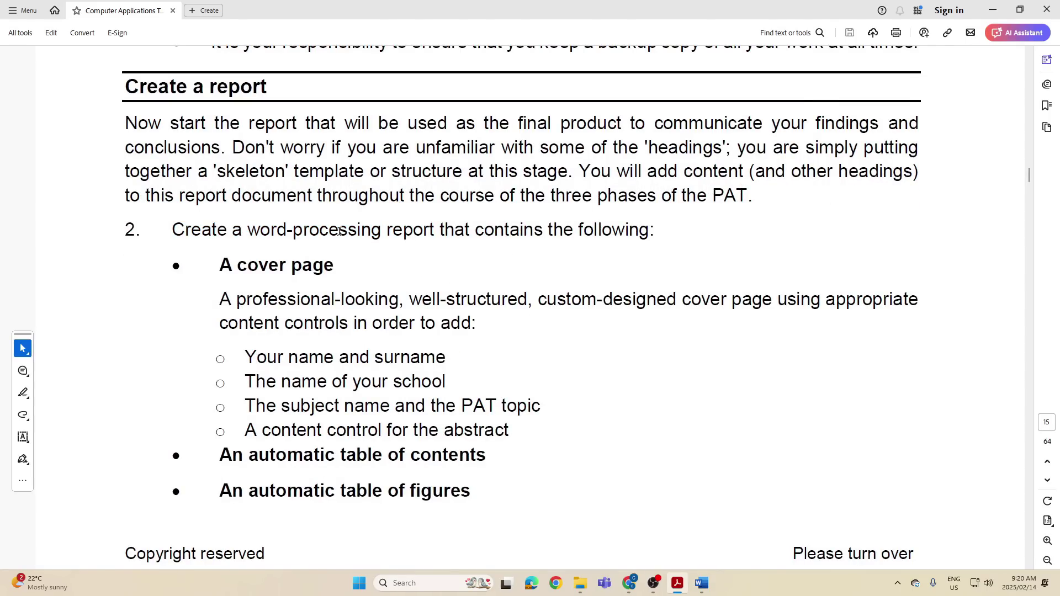
Step: Highlight and clear the table of contents, table of figures and Headings requirements in turn
scroll(338, 231, "down", 1)
scroll(306, 276, "down", 2)
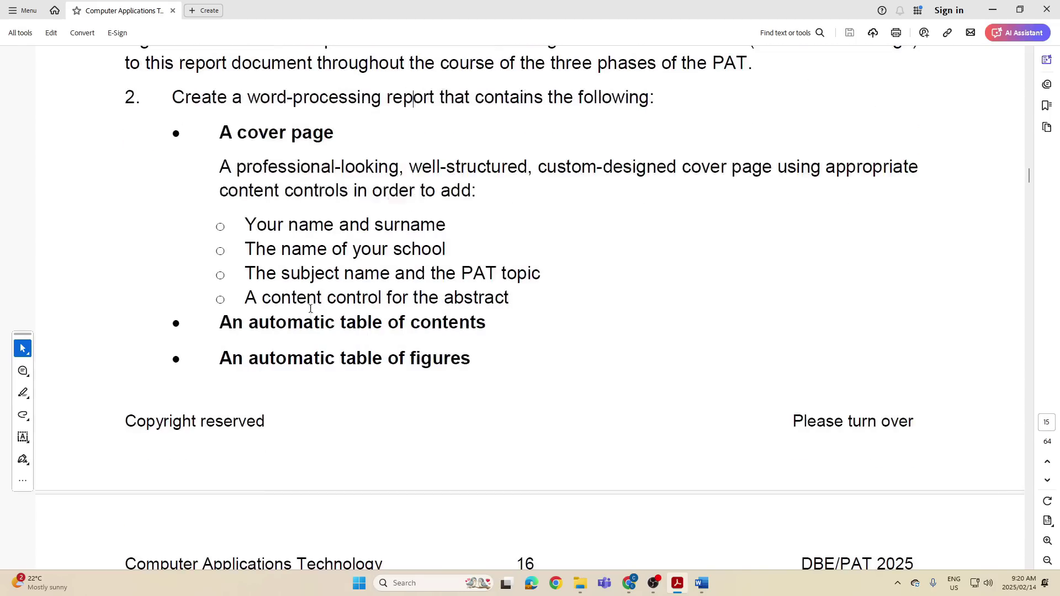
left_click_drag(265, 322, 486, 326)
scroll(348, 338, "down", 2)
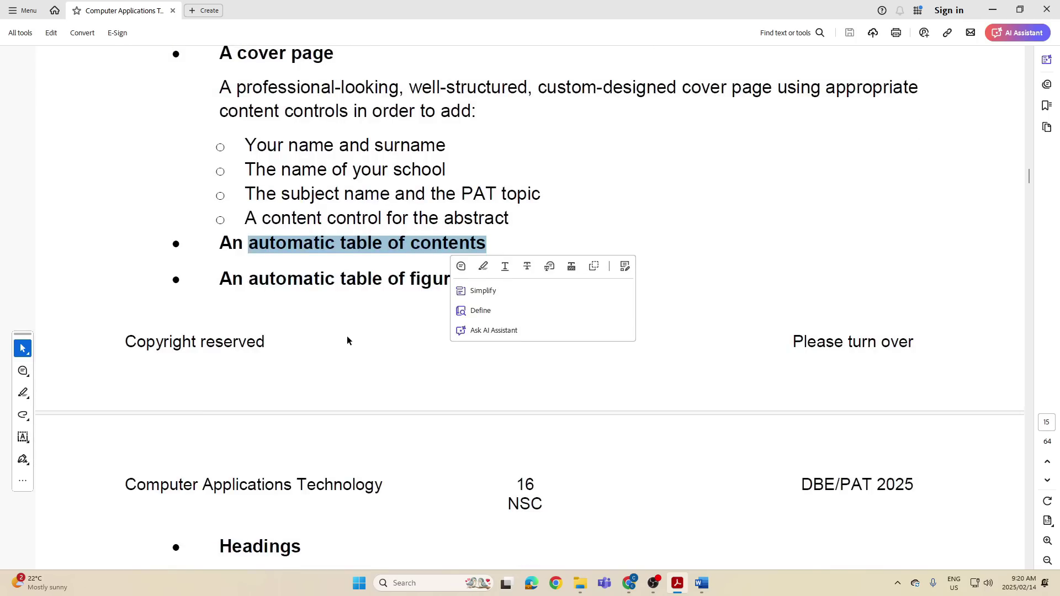
left_click(286, 270)
left_click_drag(249, 278, 471, 278)
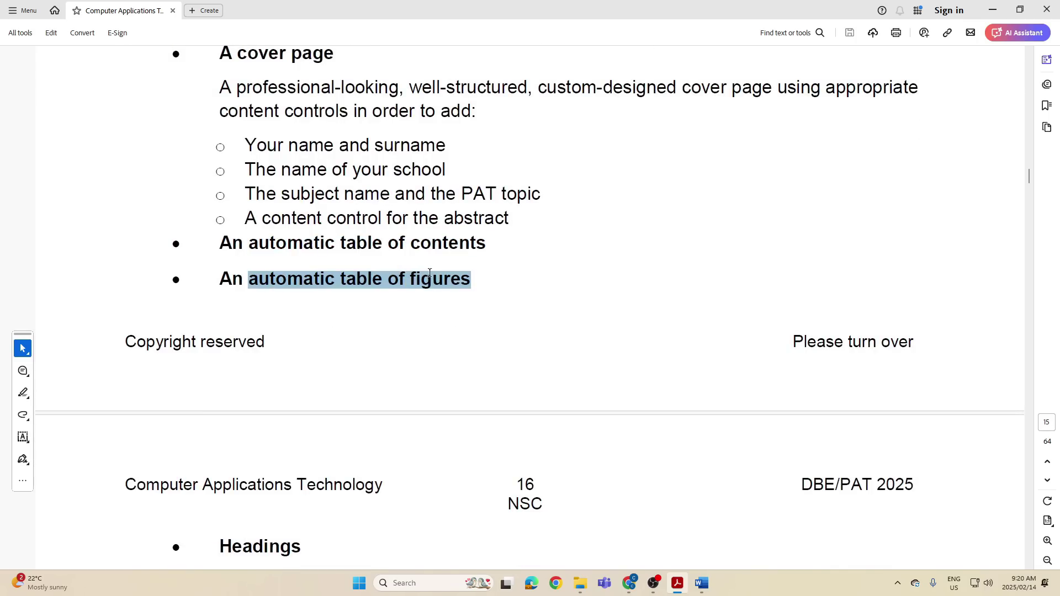
left_click(365, 329)
scroll(365, 329, "down", 4)
left_click_drag(241, 362, 282, 361)
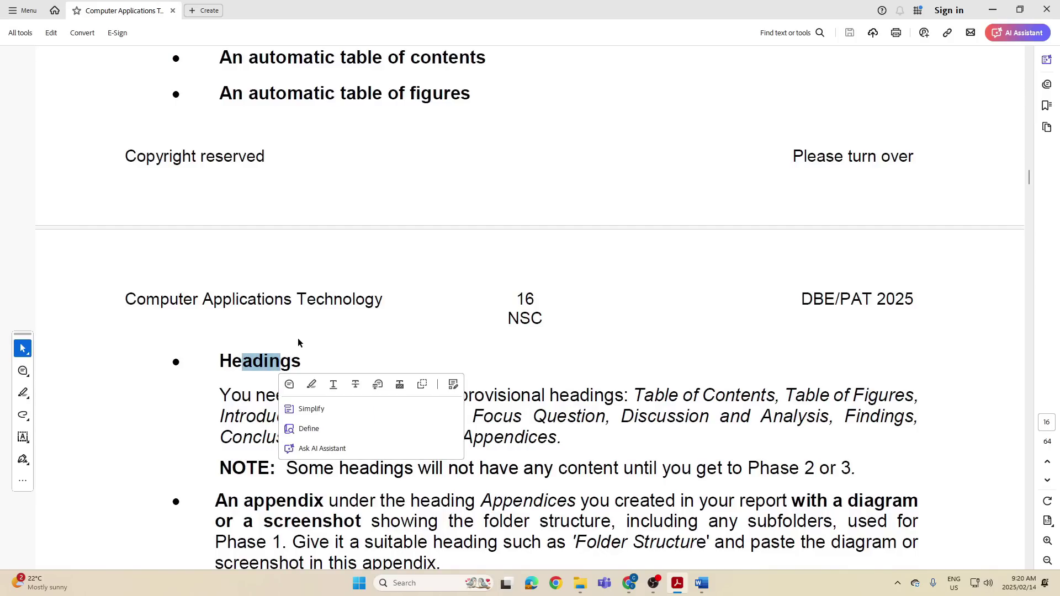
scroll(298, 340, "down", 4)
left_click(298, 340)
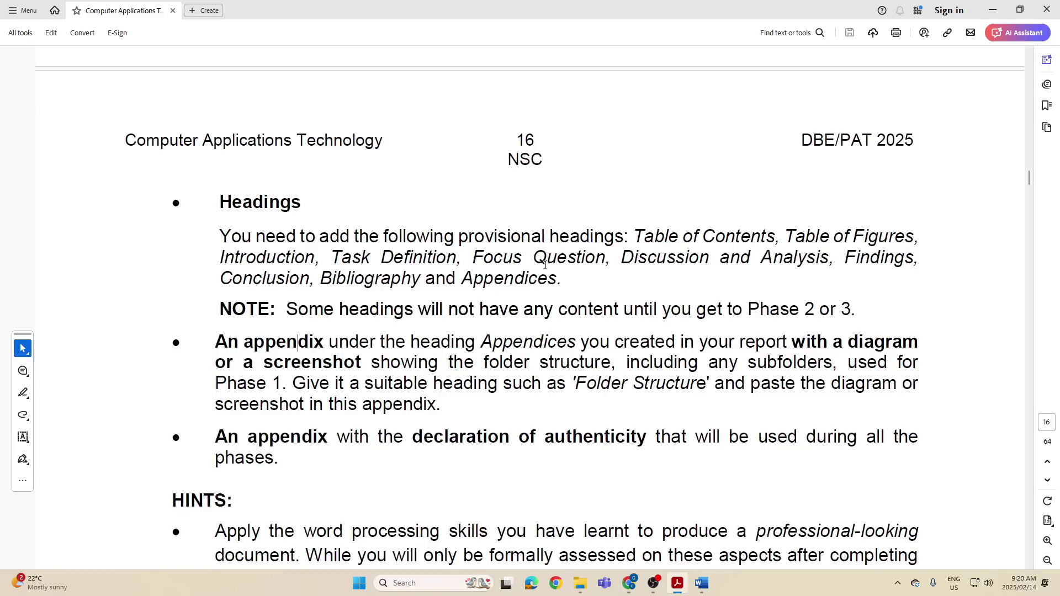
Step: Highlight the note deferring headings to Phase 2 or 3, then drag down to Appendix B on page 61
scroll(546, 251, "down", 3)
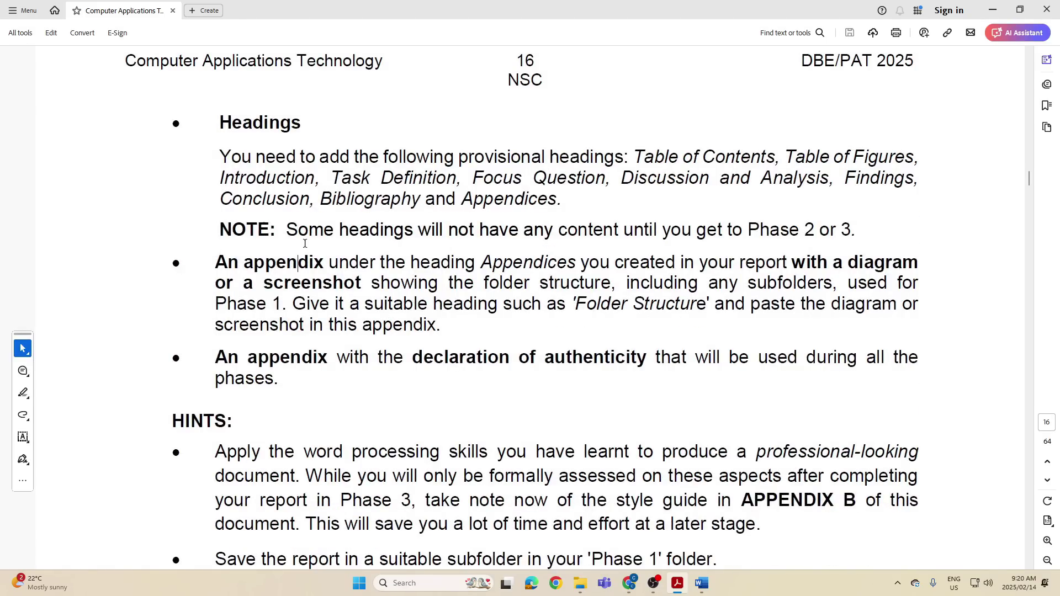
left_click_drag(287, 231, 858, 232)
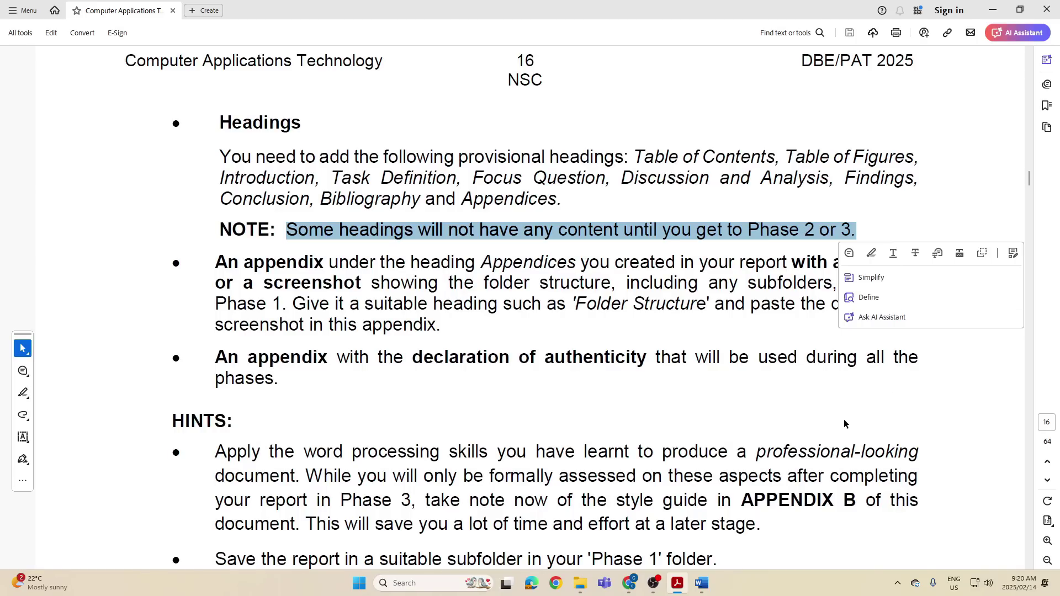
key("Escape")
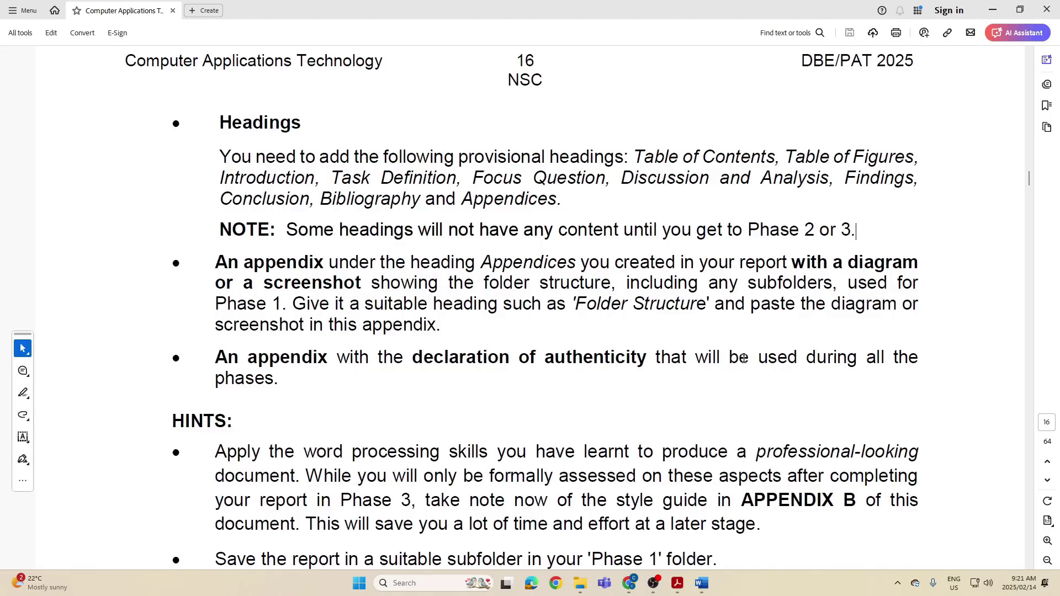
scroll(744, 358, "down", 3)
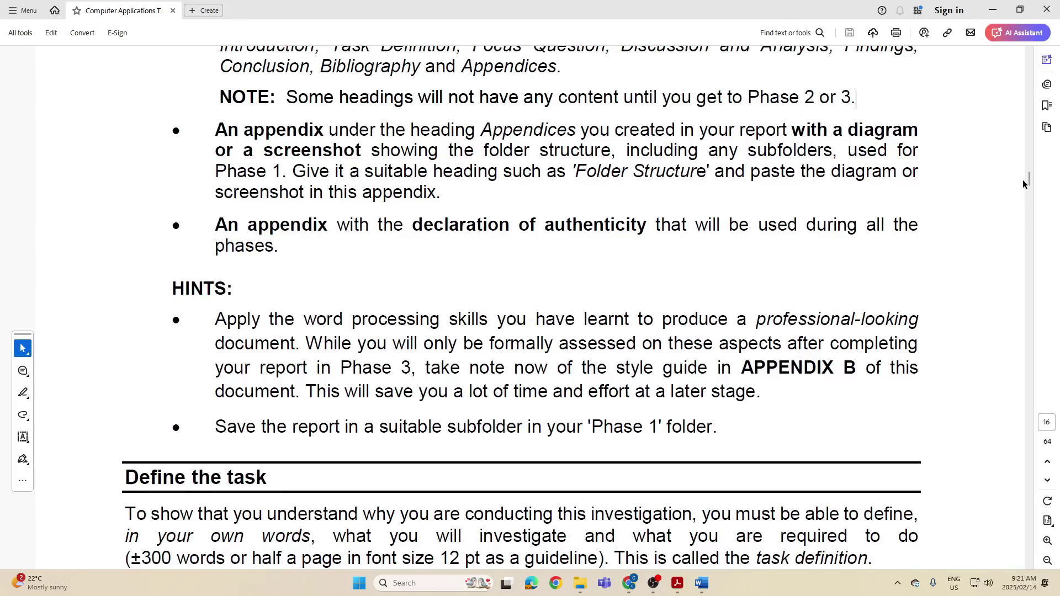
left_click_drag(1022, 184, 1057, 530)
Step: Highlight Appendix B's cover-page rules on content controls and avoiding Word Art/Text Art
scroll(894, 376, "up", 10)
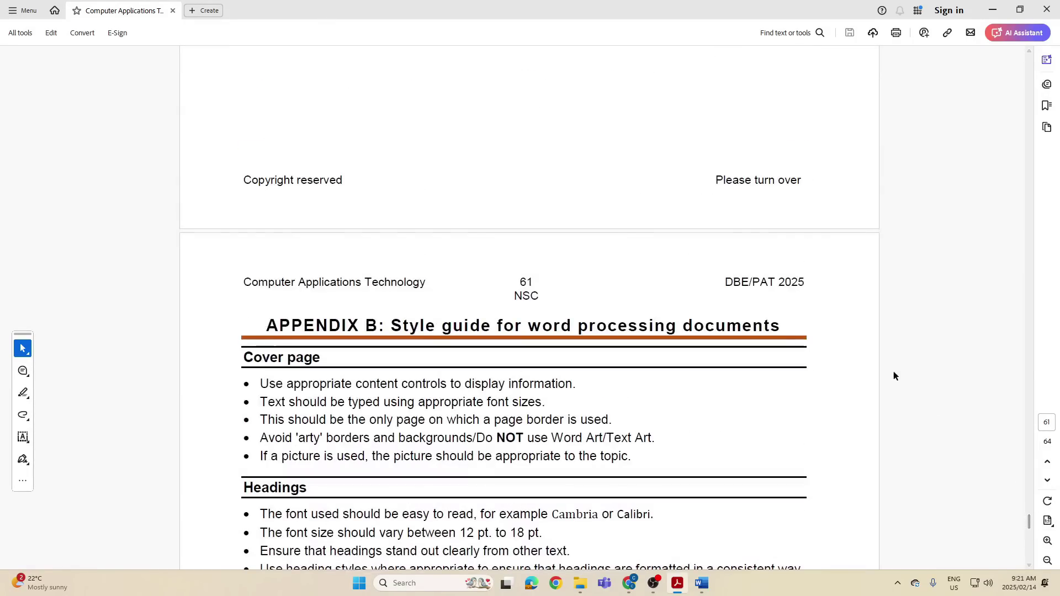
scroll(861, 373, "down", 3)
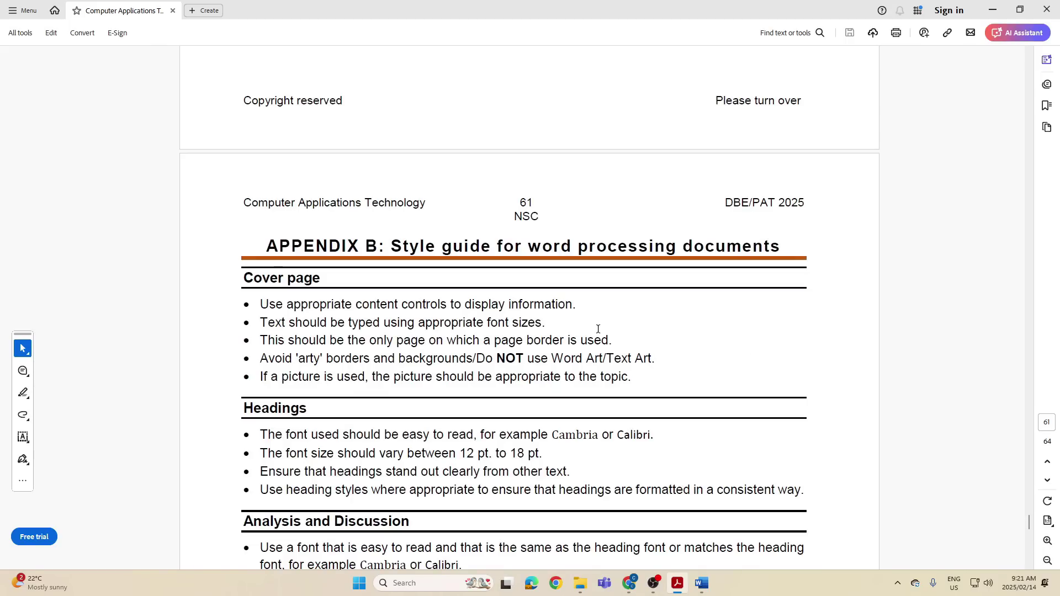
scroll(287, 286, "down", 1)
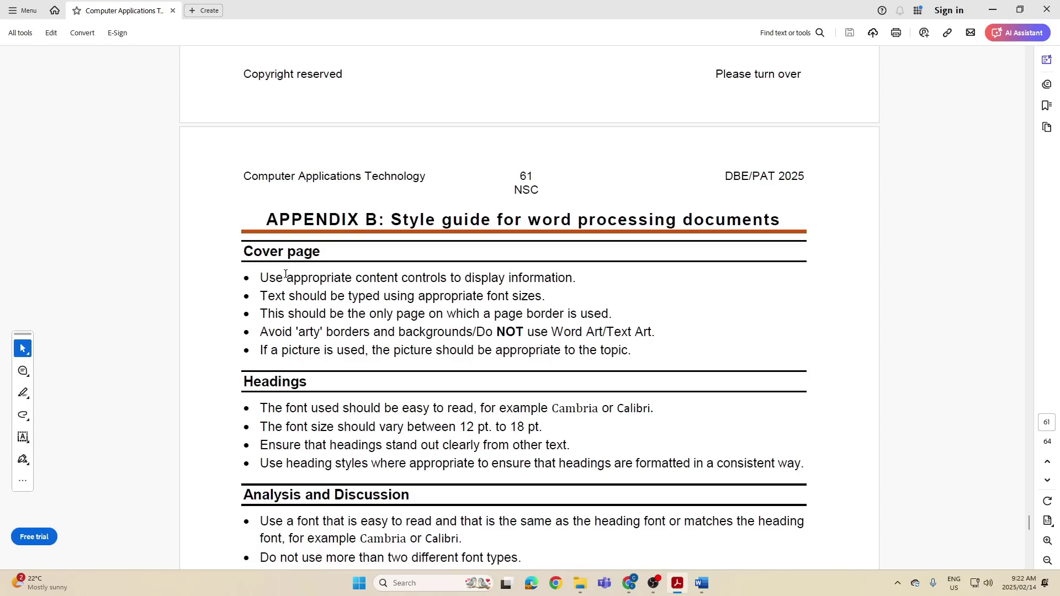
left_click_drag(286, 274, 505, 279)
left_click(295, 294)
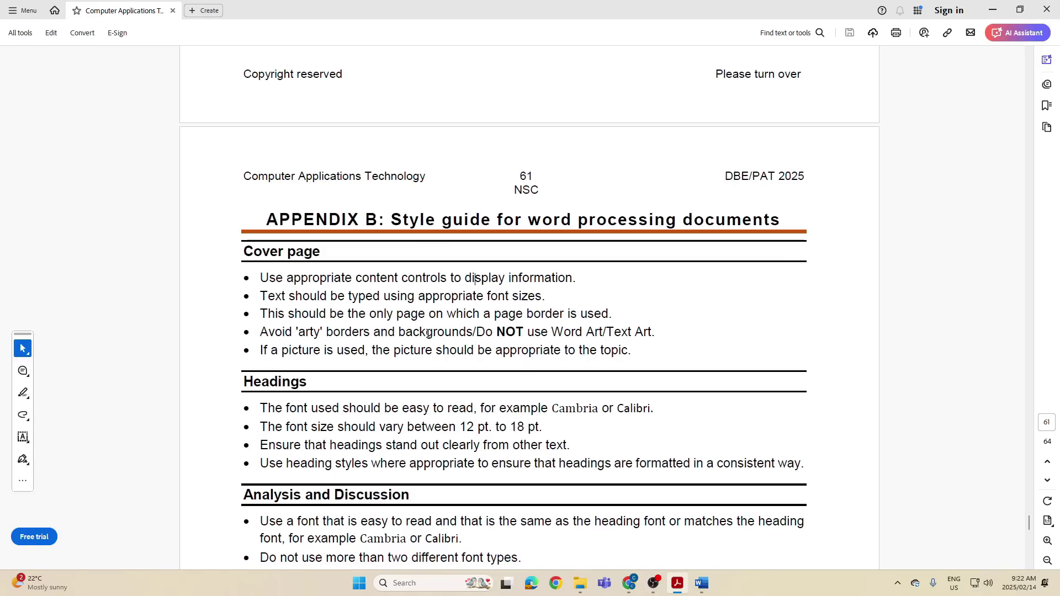
left_click_drag(481, 334, 657, 332)
left_click(665, 333)
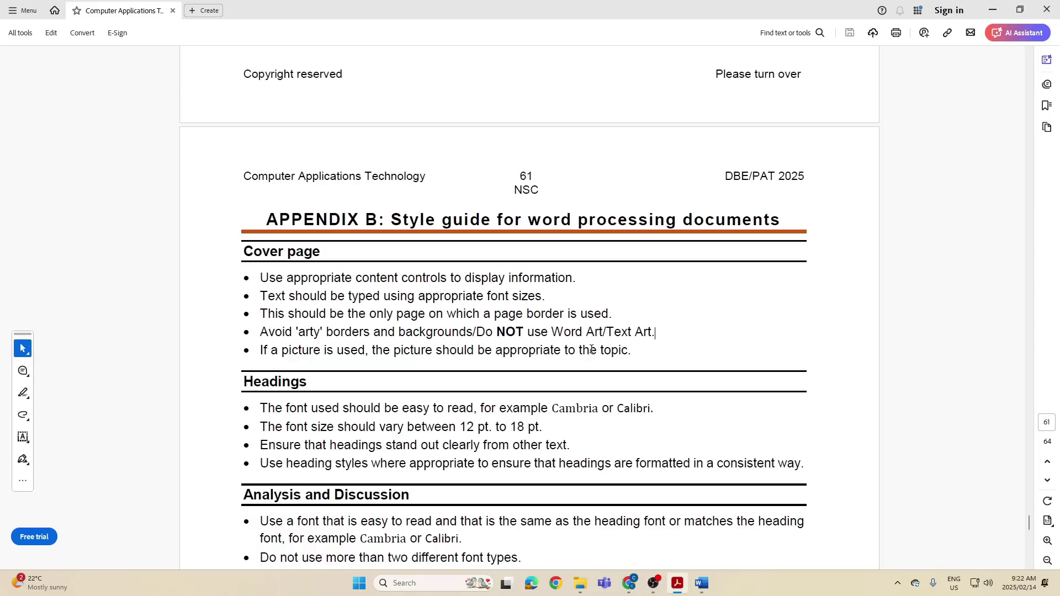
Step: Highlight the 12 pt to 18 pt heading size rule, then drag back up to page 15
scroll(605, 349, "down", 1)
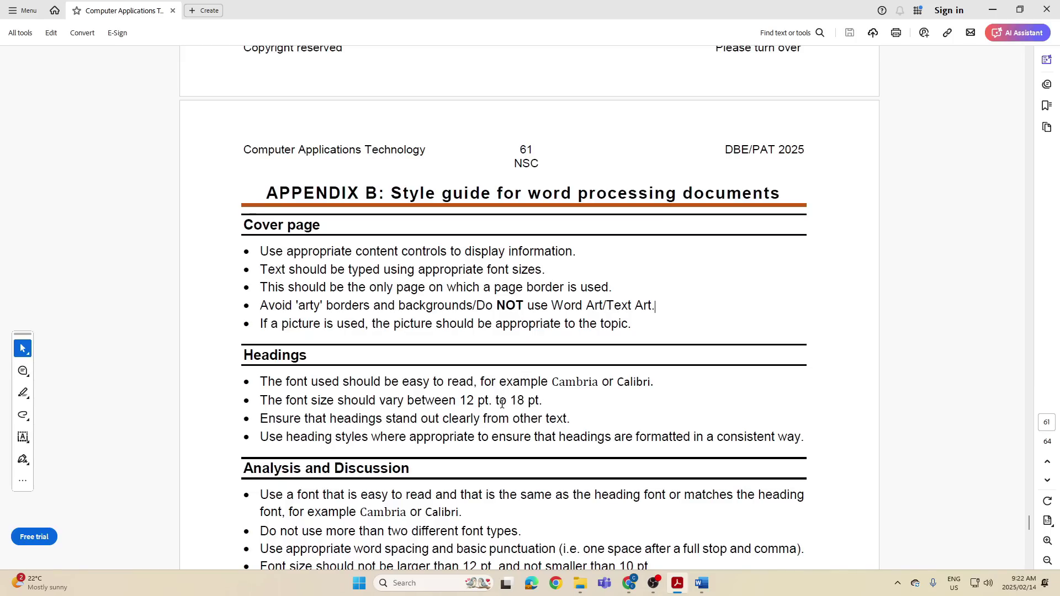
left_click_drag(462, 400, 558, 402)
left_click(558, 405)
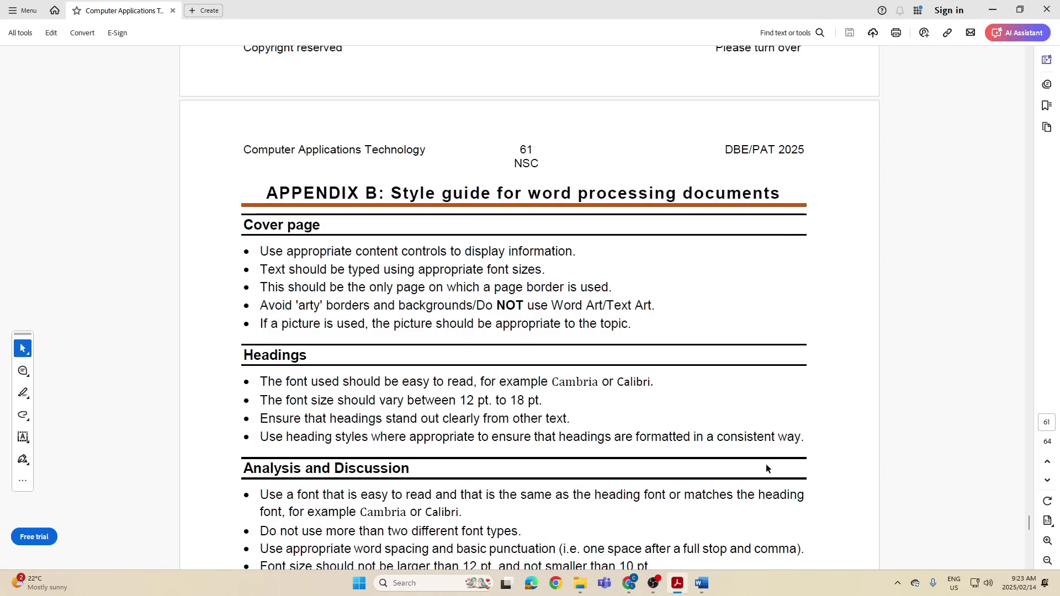
left_click_drag(1028, 519, 1020, 190)
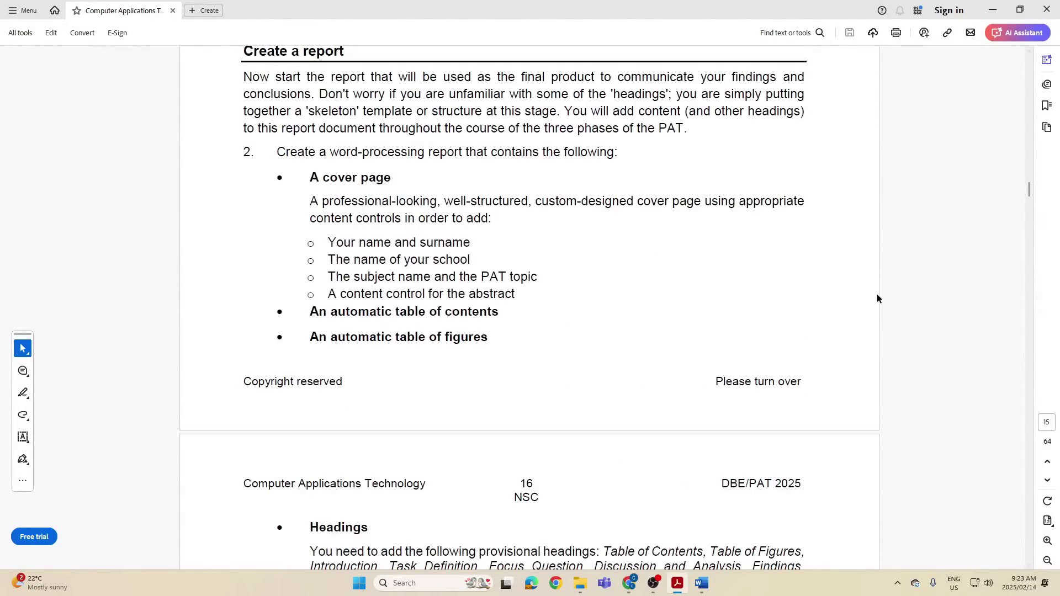
Step: Bring the Phase 1 Working Document to the front and maximize the Word window
scroll(876, 293, "up", 1)
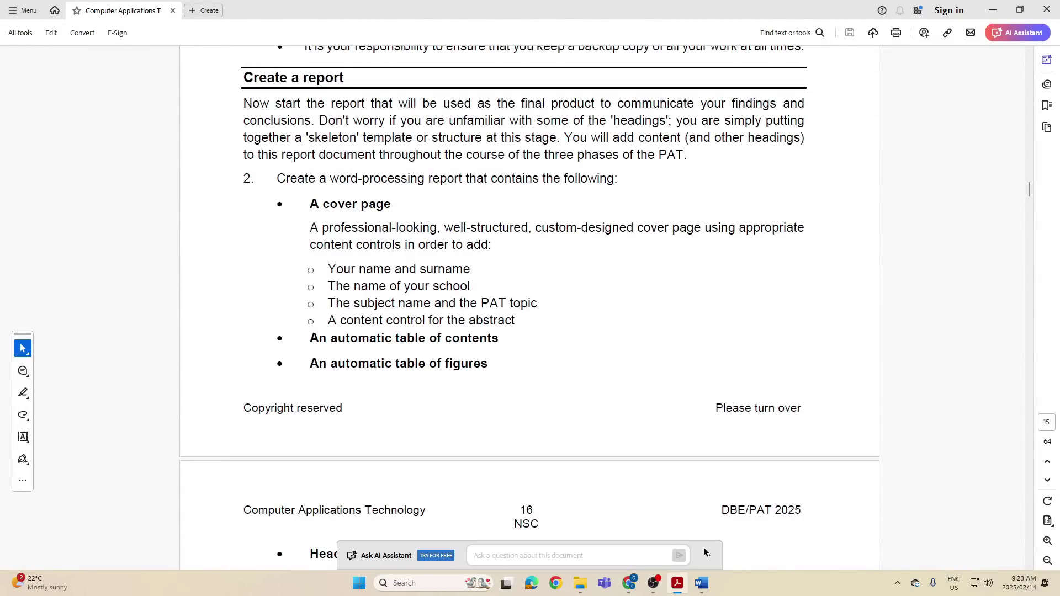
left_click(702, 582)
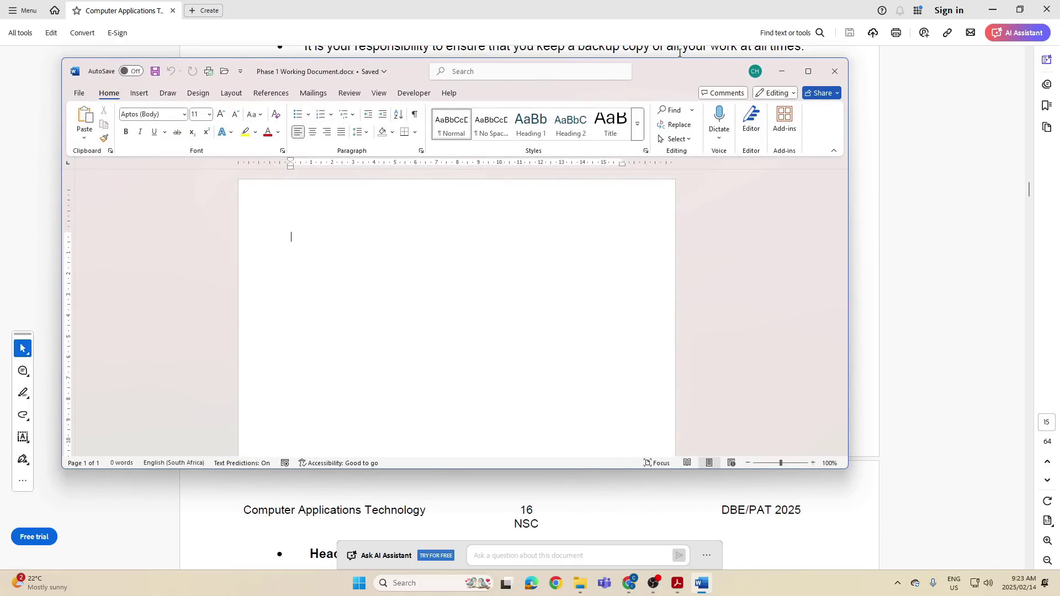
left_click_drag(414, 68, 489, 344)
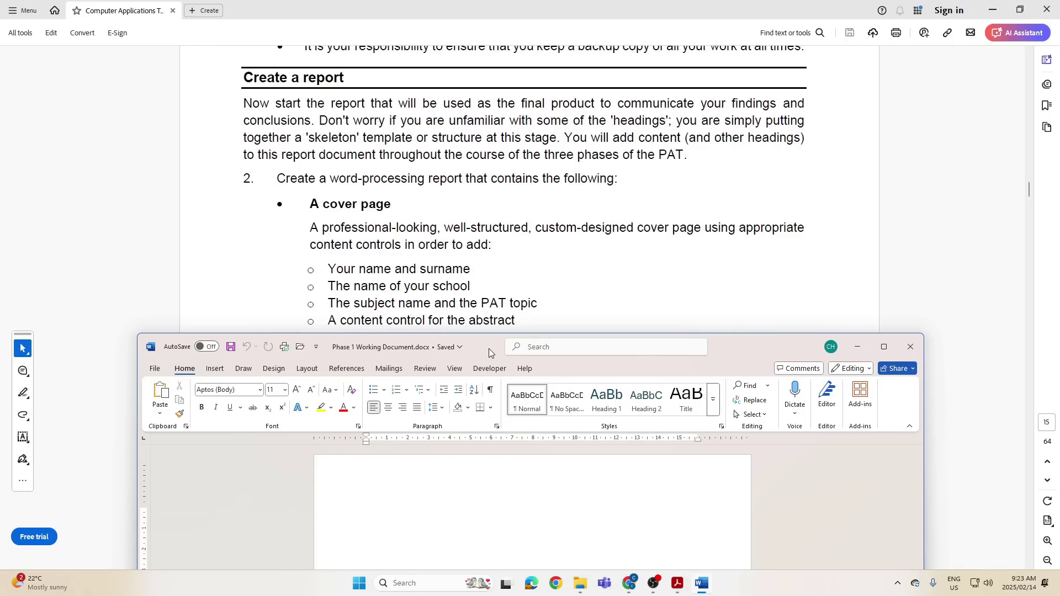
left_click_drag(488, 349, 486, 216)
double_click(486, 217)
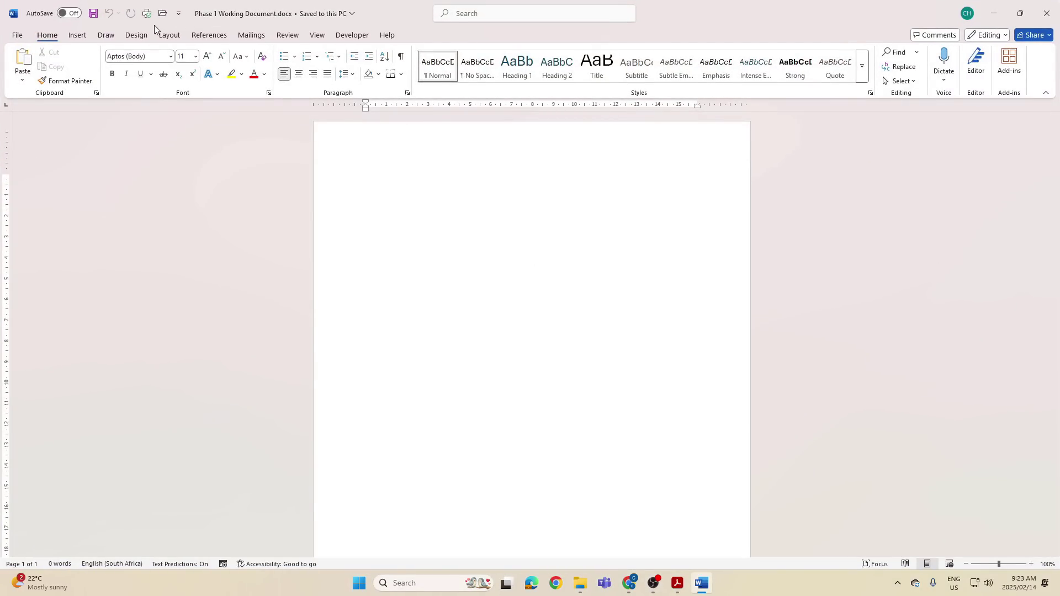
Step: Insert the Integral design from the Insert tab's Cover Page gallery
left_click(73, 36)
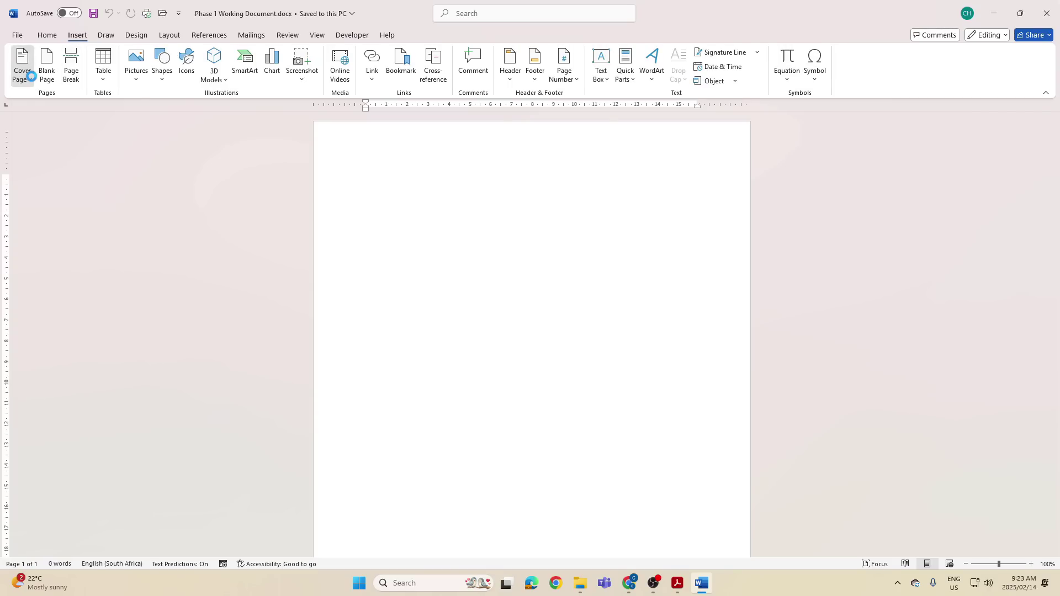
left_click(31, 80)
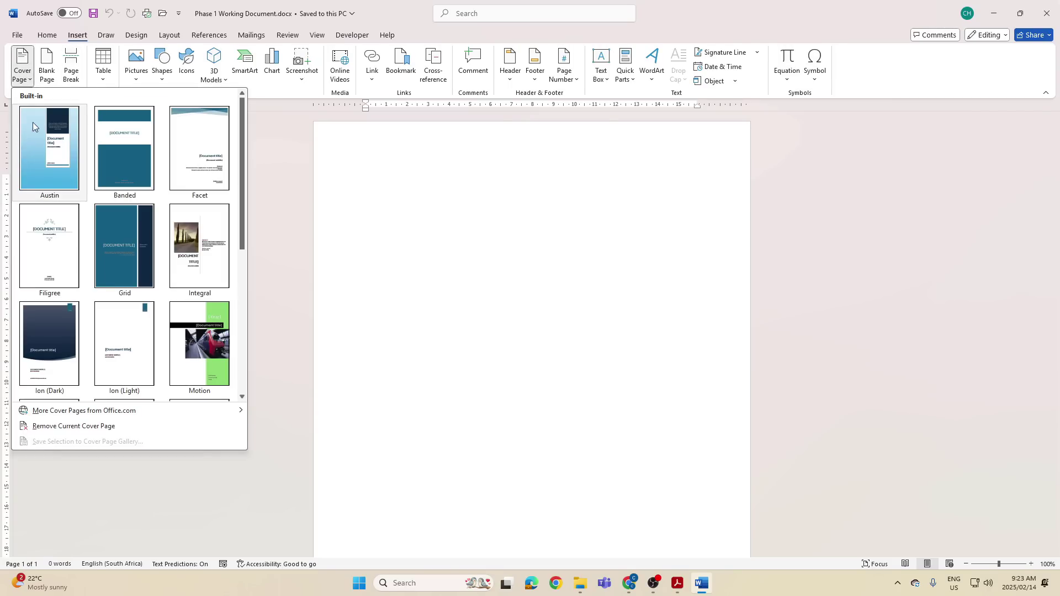
left_click_drag(242, 146, 255, 165)
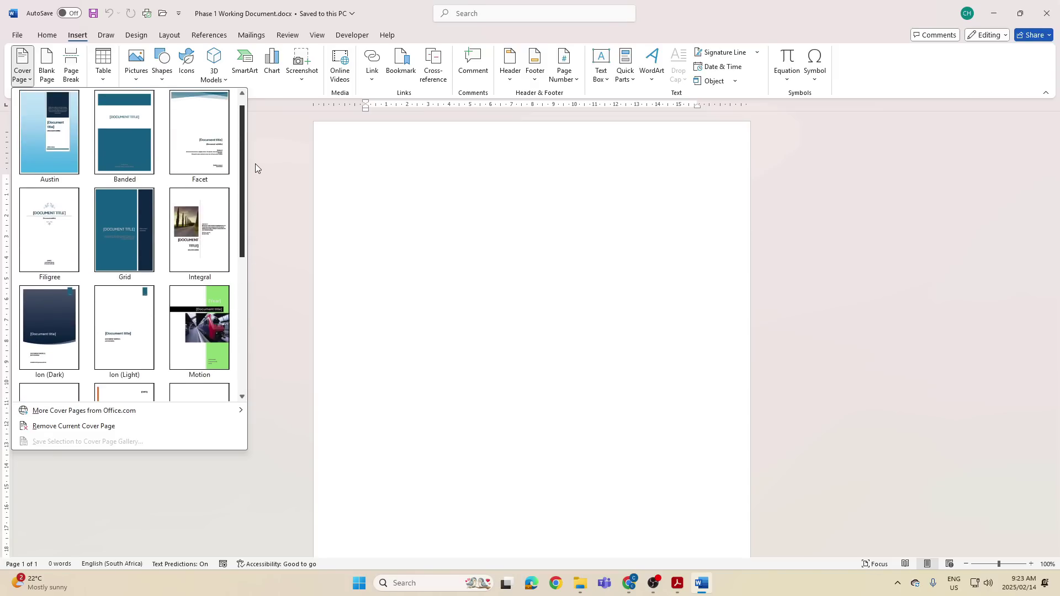
left_click(186, 223)
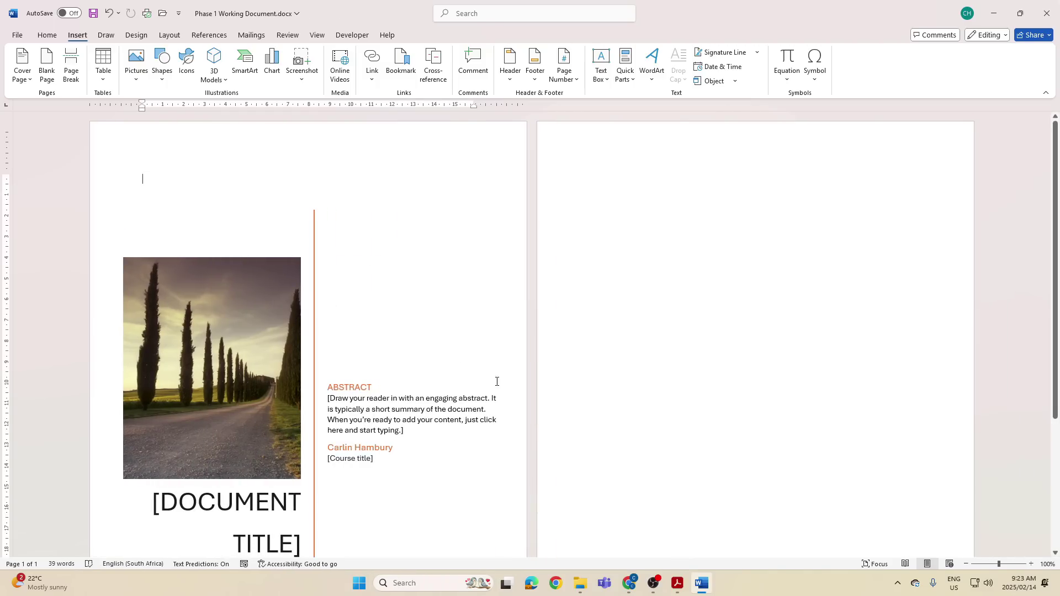
left_click(1031, 564)
left_click(1031, 564)
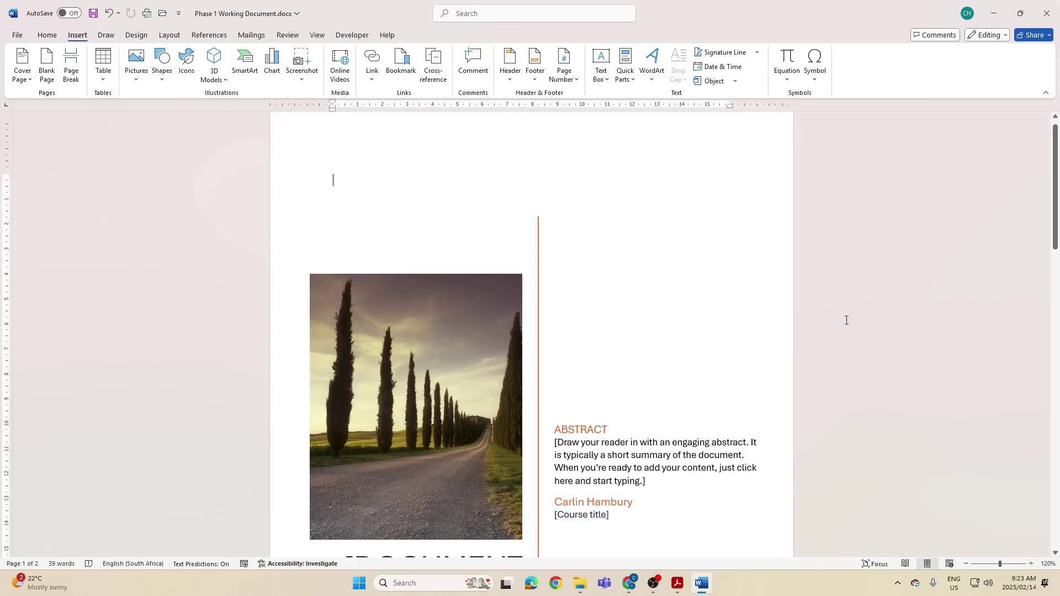
scroll(718, 297, "down", 2)
scroll(710, 273, "down", 7)
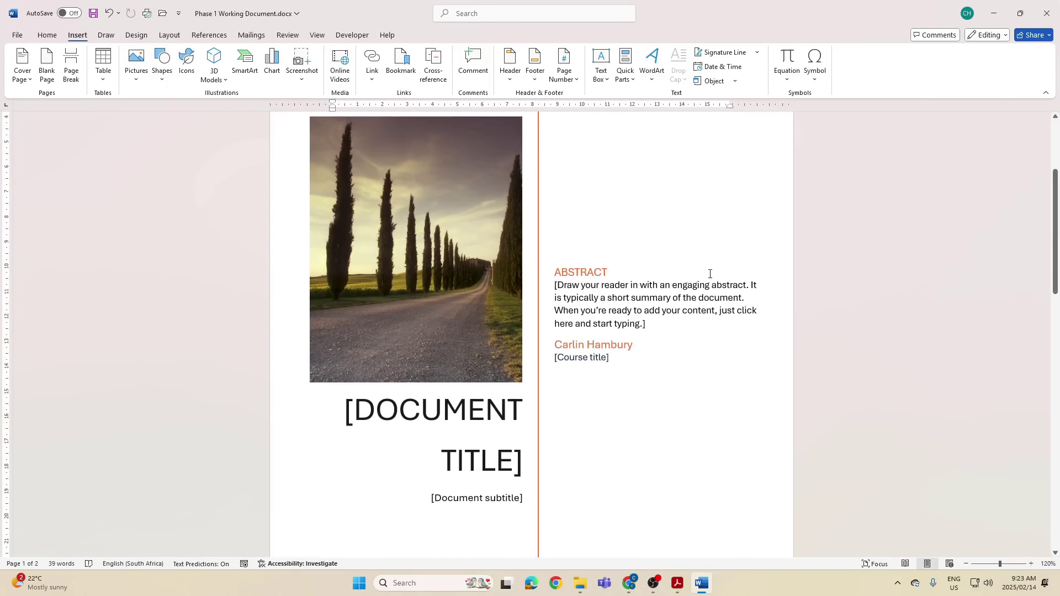
scroll(591, 339, "up", 4)
key("alt+Tab")
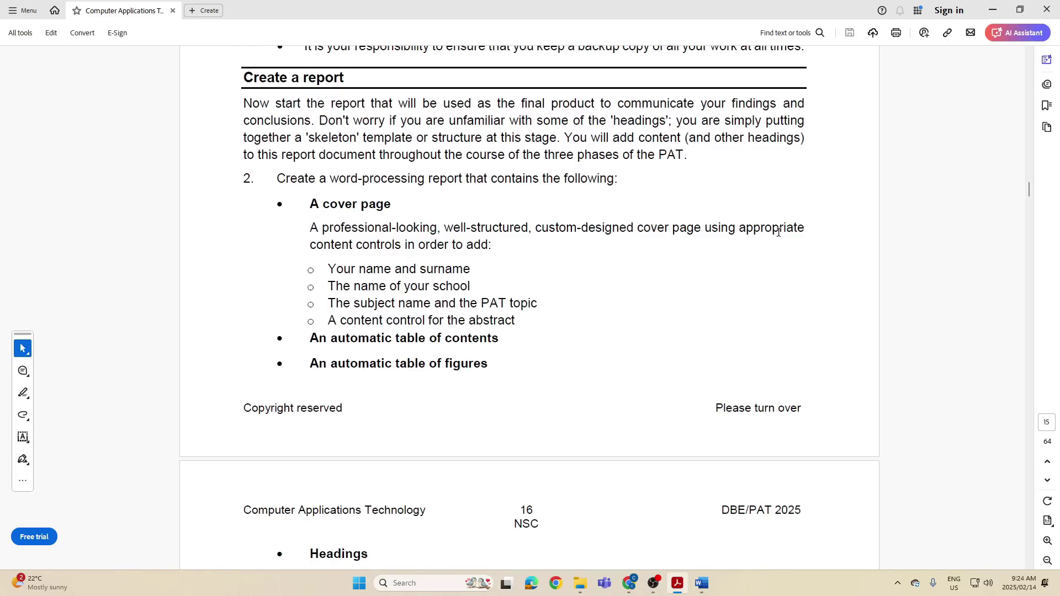
key("alt+Tab")
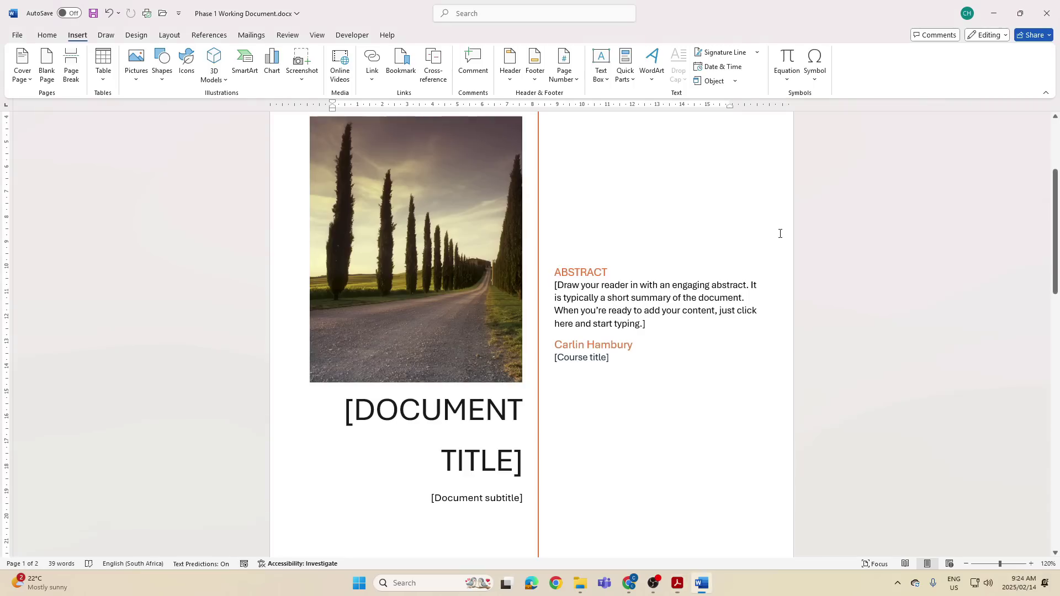
left_click(362, 182)
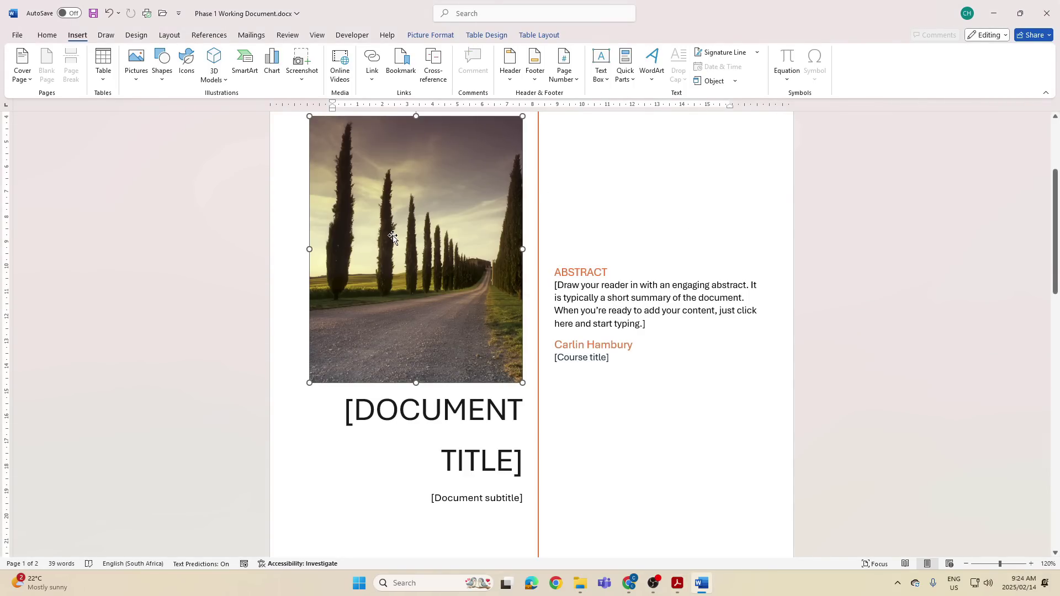
Step: Change the cover picture to the glowing padlock-and-laptops image from This Device, then switch to the PDF
right_click(360, 178)
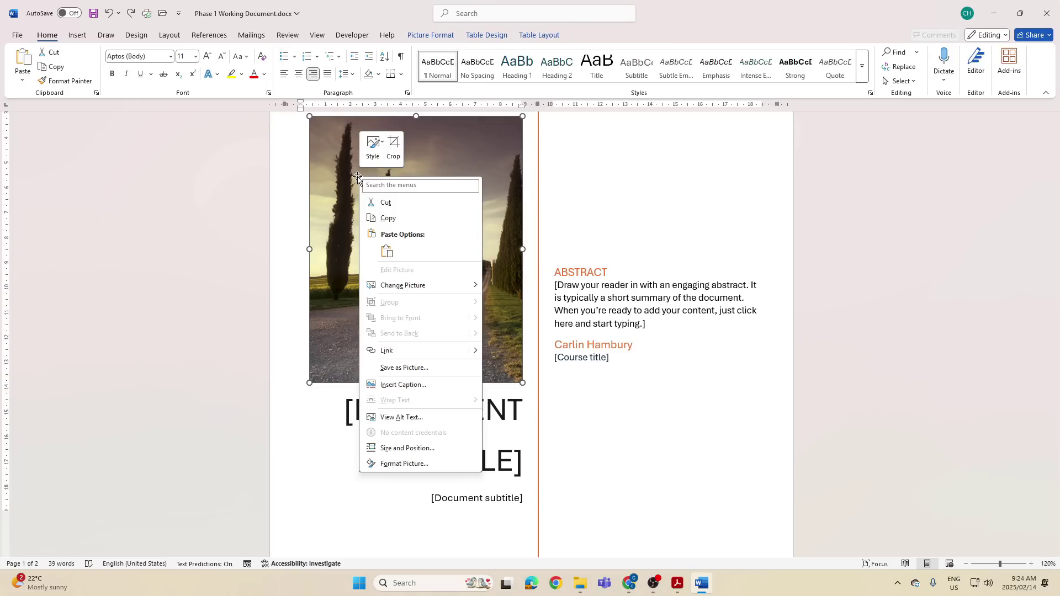
mouse_move(411, 285)
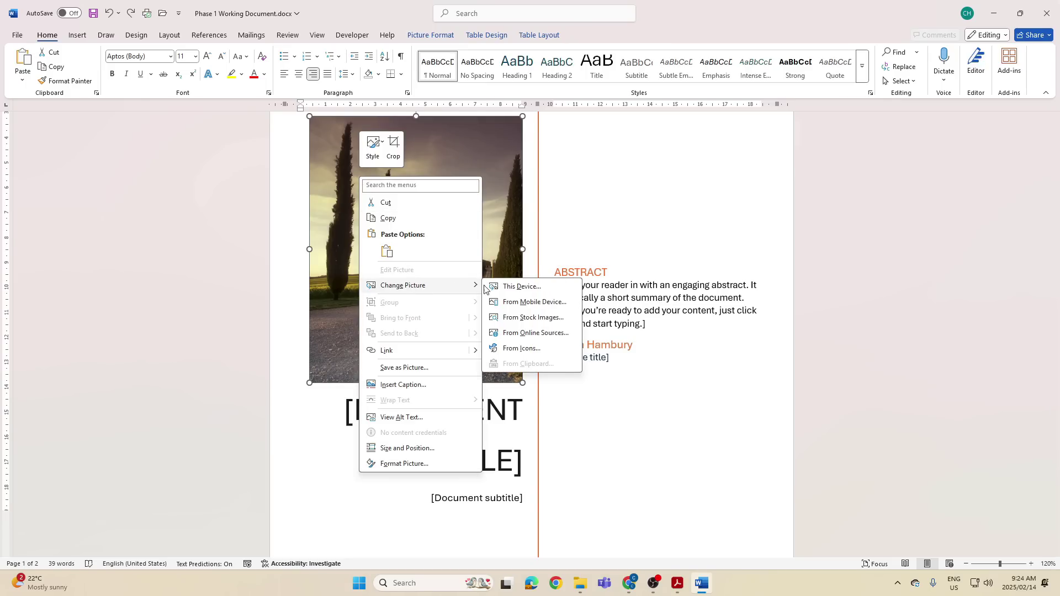
left_click(521, 286)
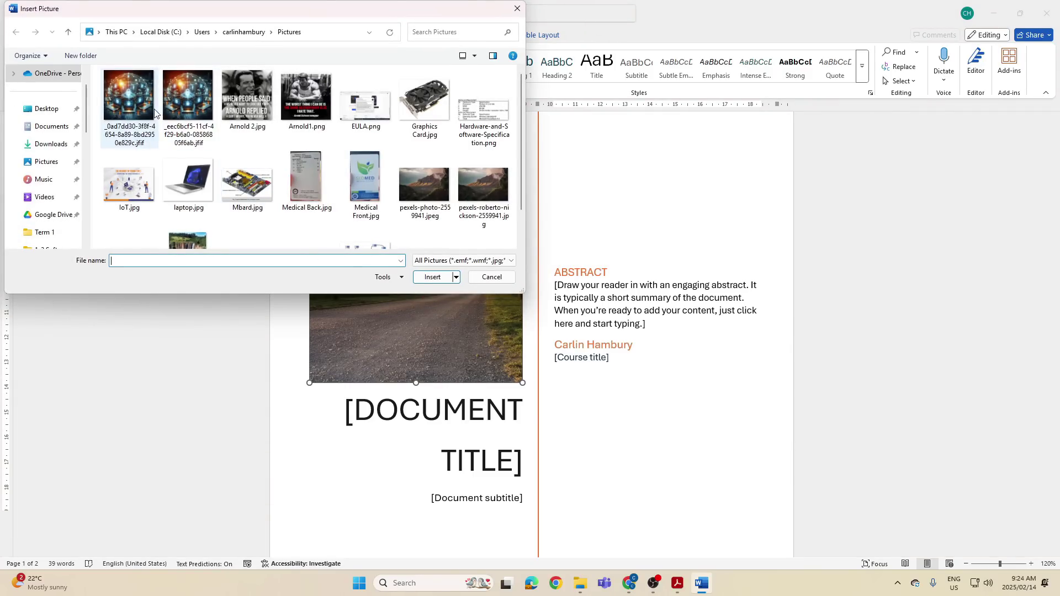
double_click(138, 99)
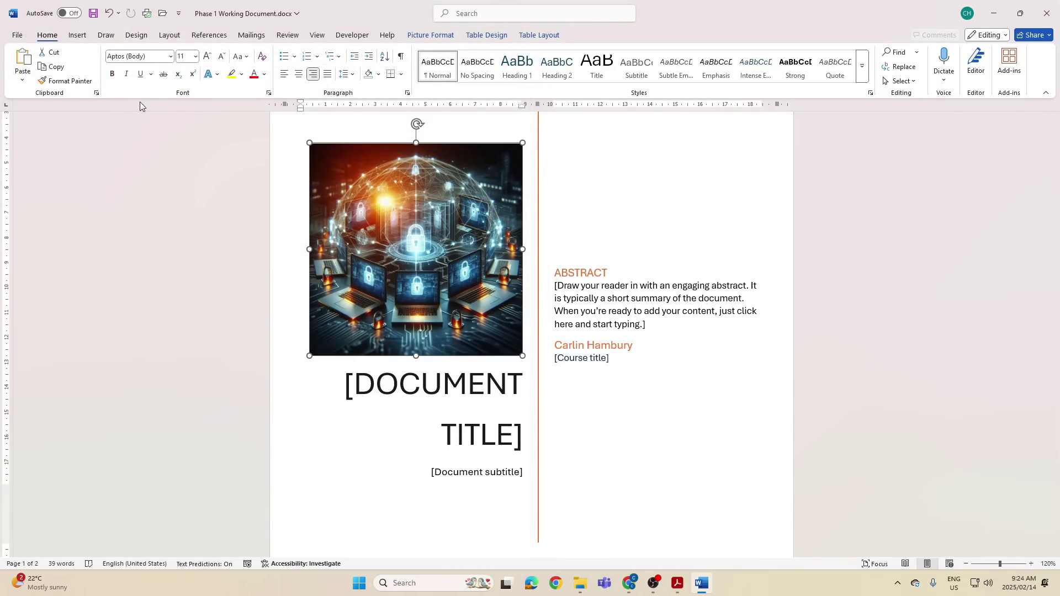
key("alt+Tab")
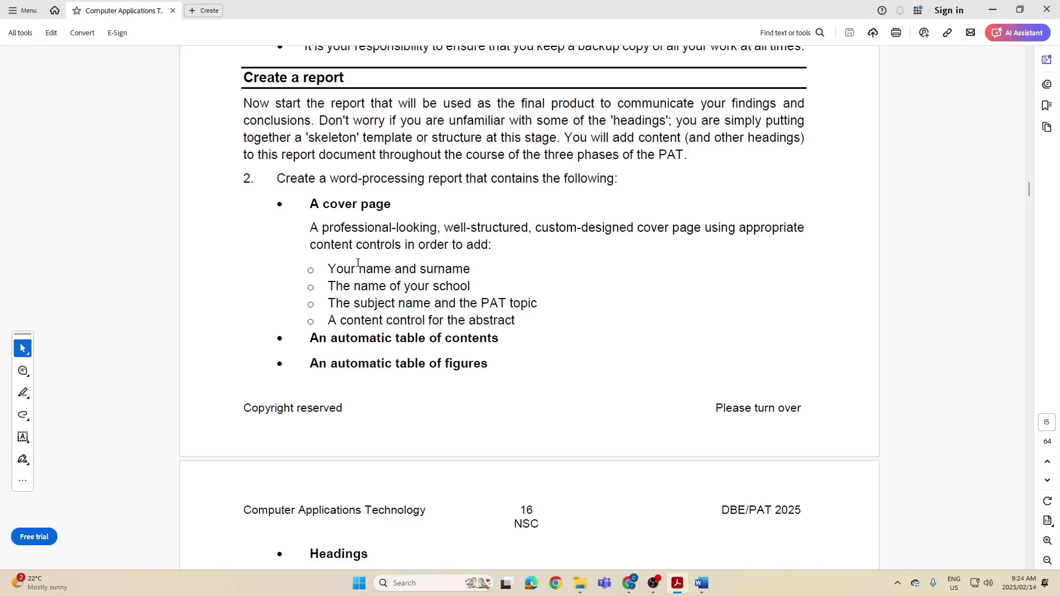
Step: Check the name rule in the PDF, then replace the cover's Author name with the student's name
left_click_drag(334, 271, 493, 270)
left_click(499, 270)
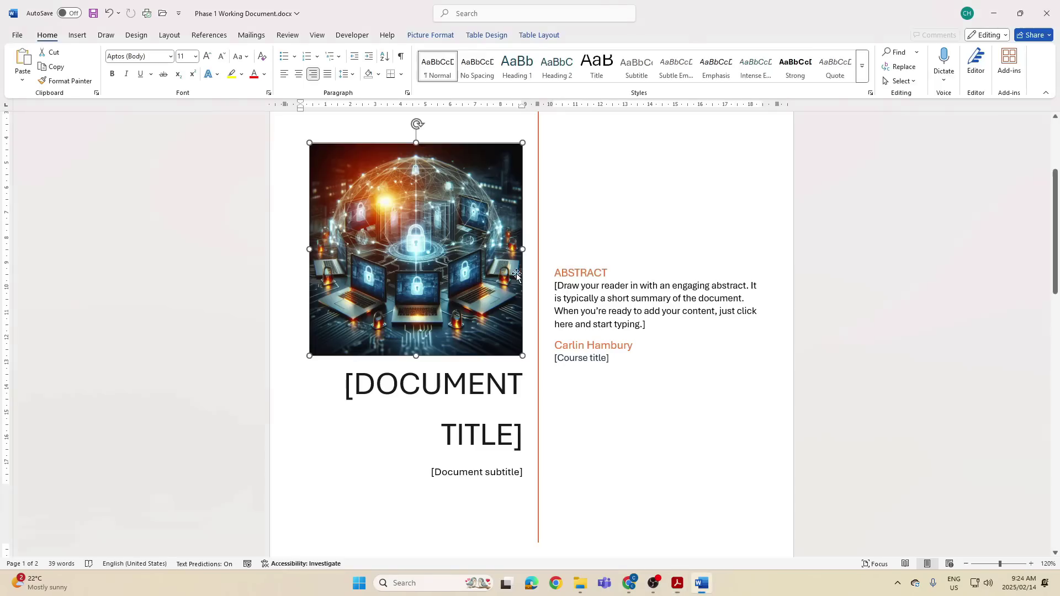
key("alt+Tab")
left_click(561, 346)
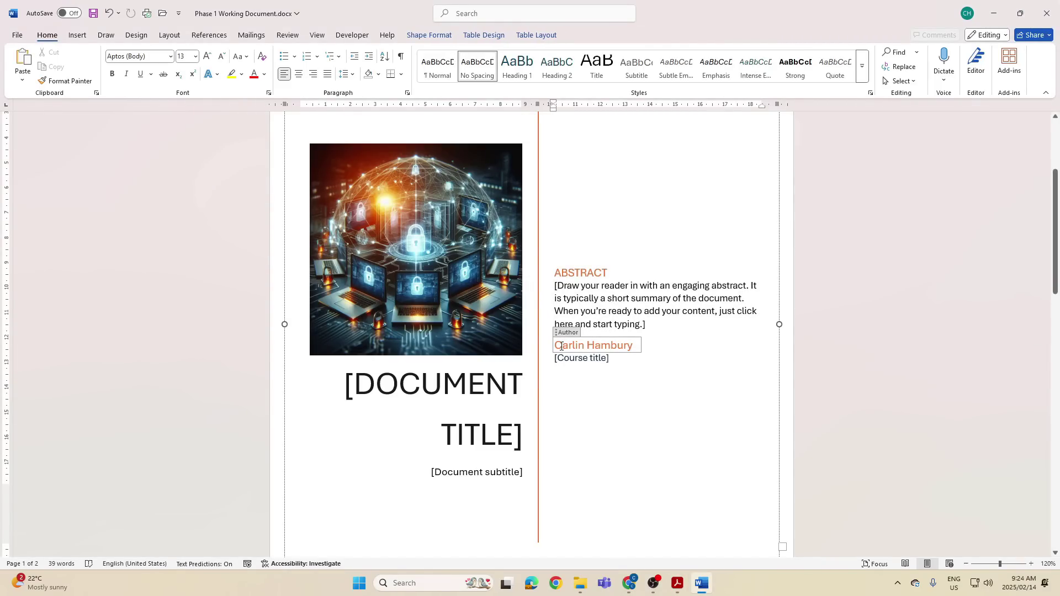
type("John Smith")
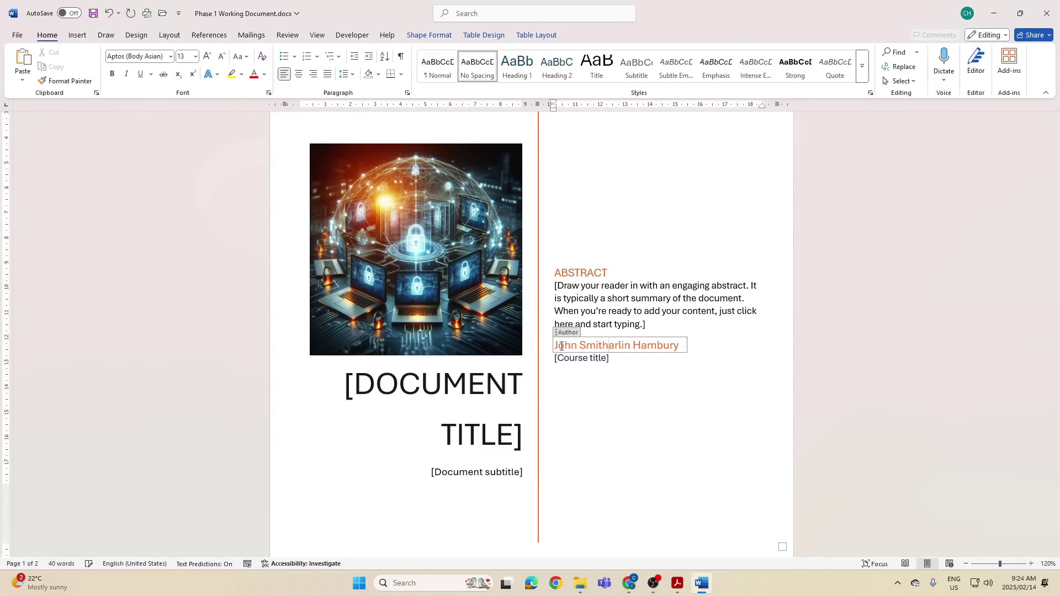
key("ctrl+Delete")
key("ctrl+Delete")
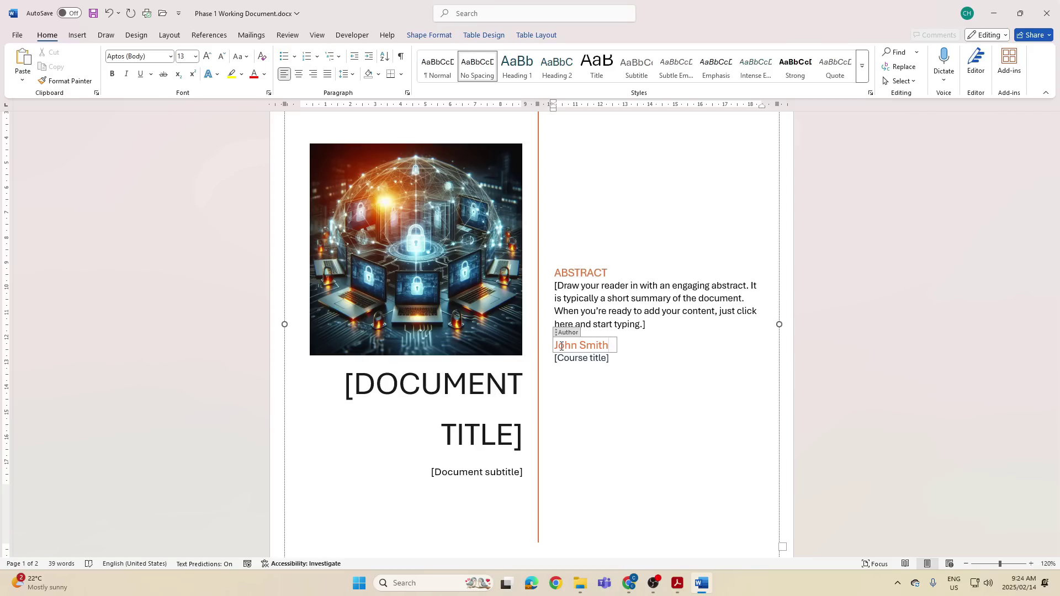
key("alt+Tab")
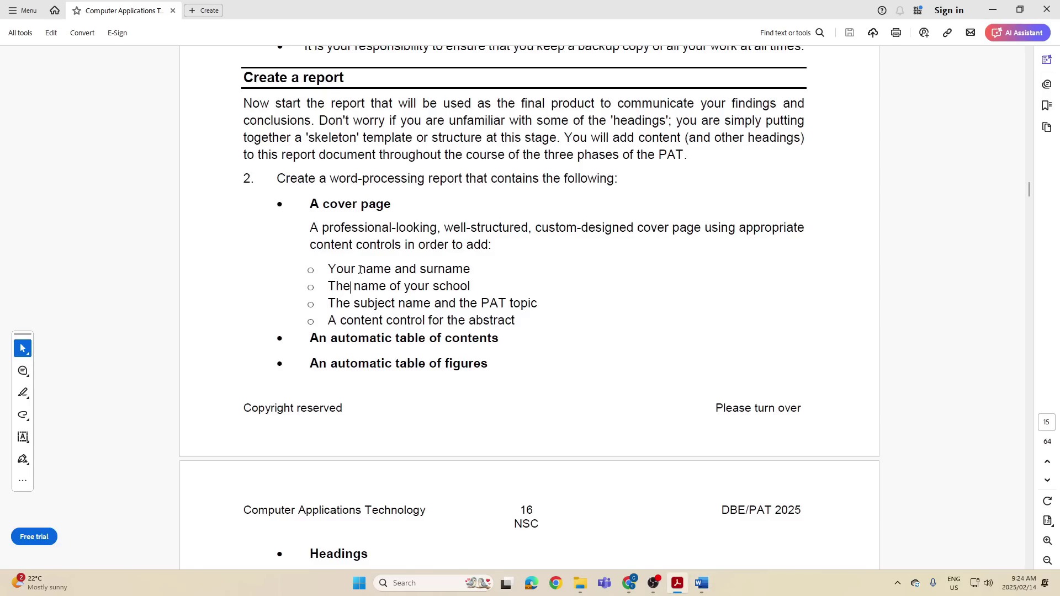
Step: Type 'St James High School' into the course title placeholder below the author name
key("alt+Tab")
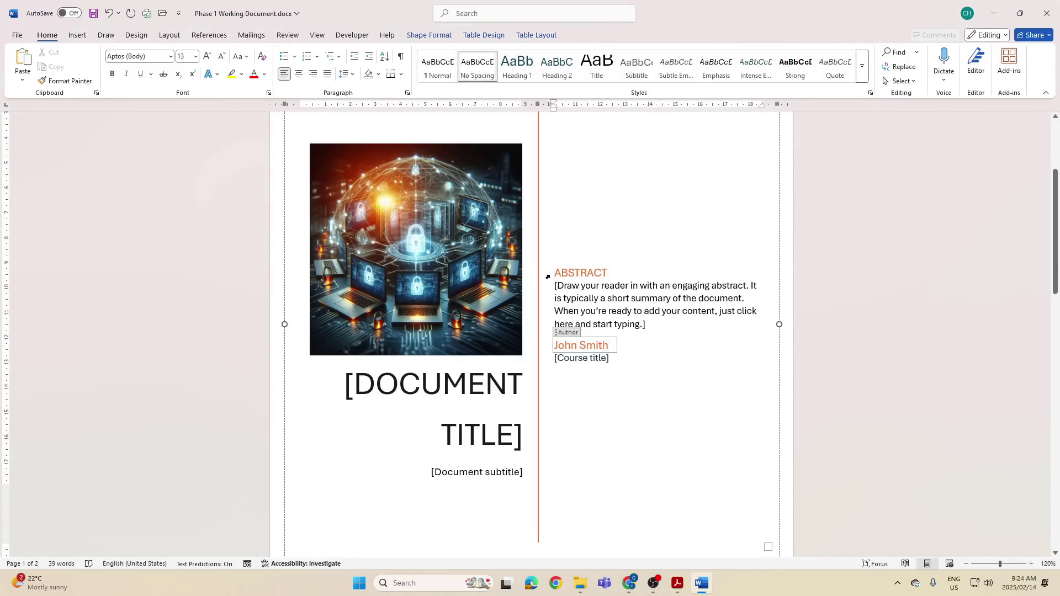
left_click(579, 359)
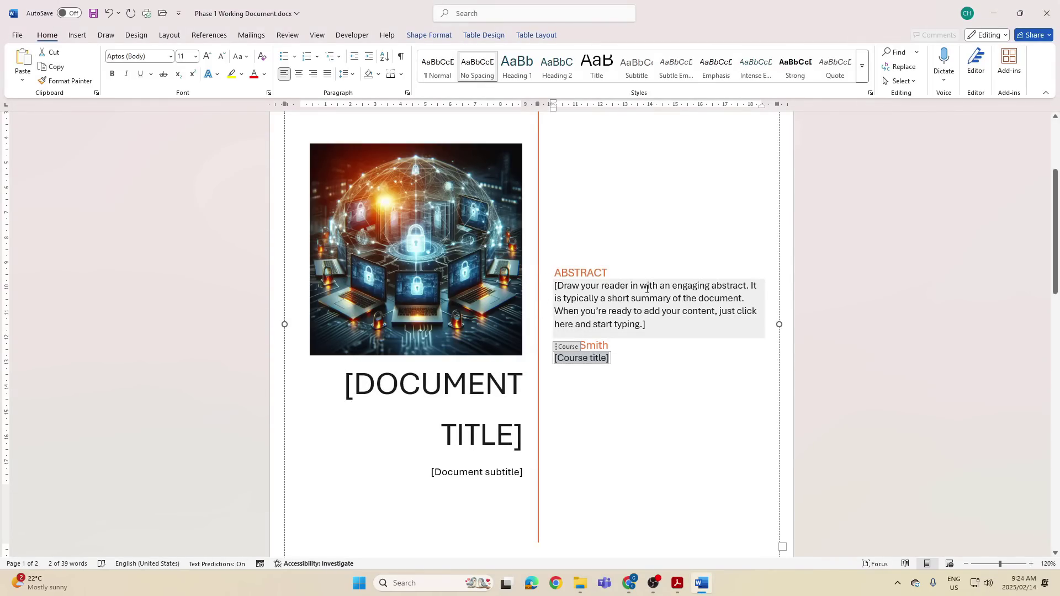
type("St James")
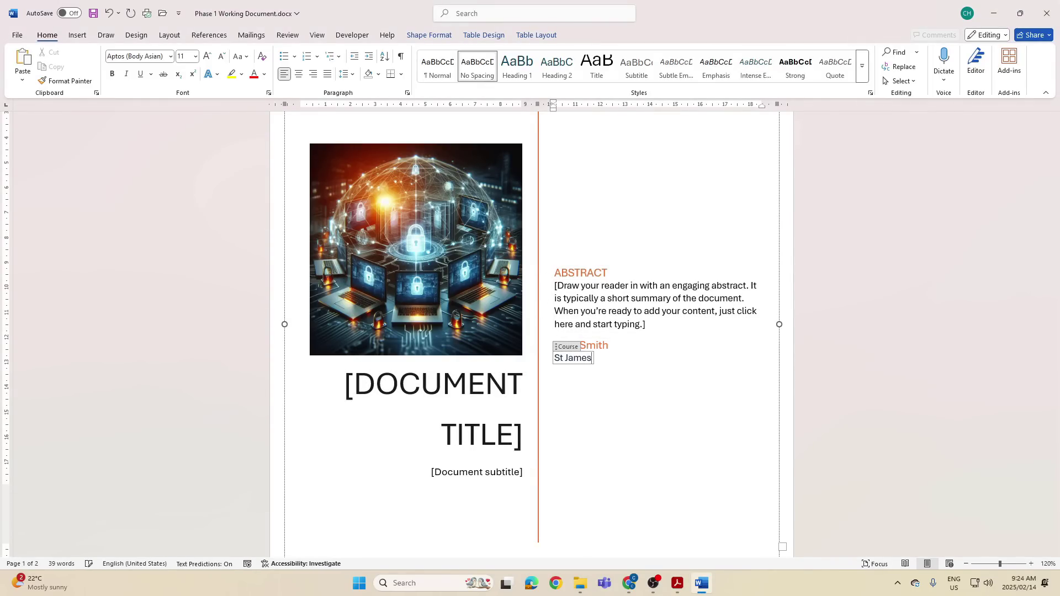
type(" High School")
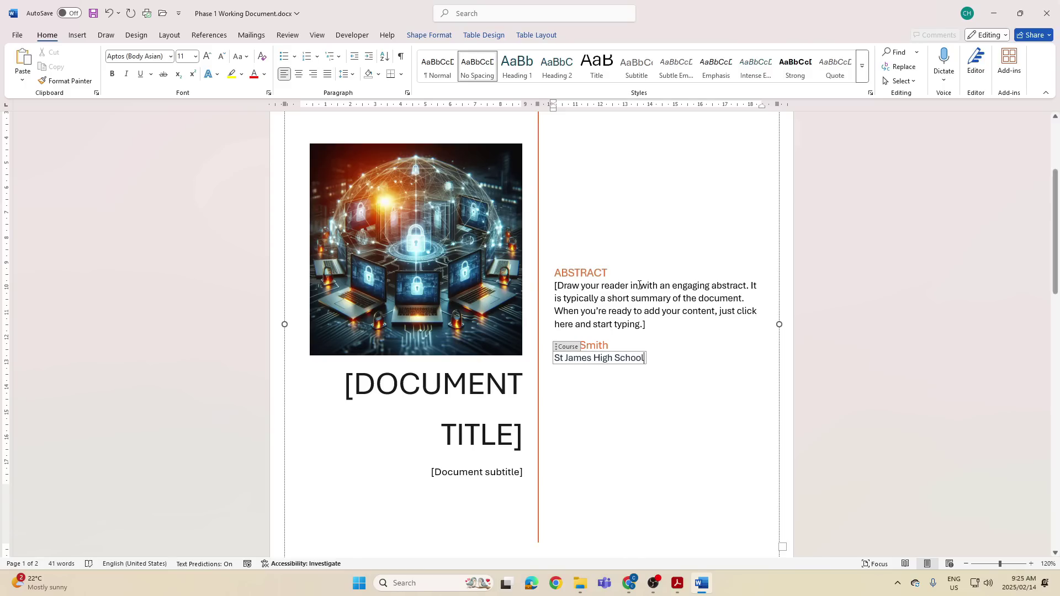
left_click(674, 349)
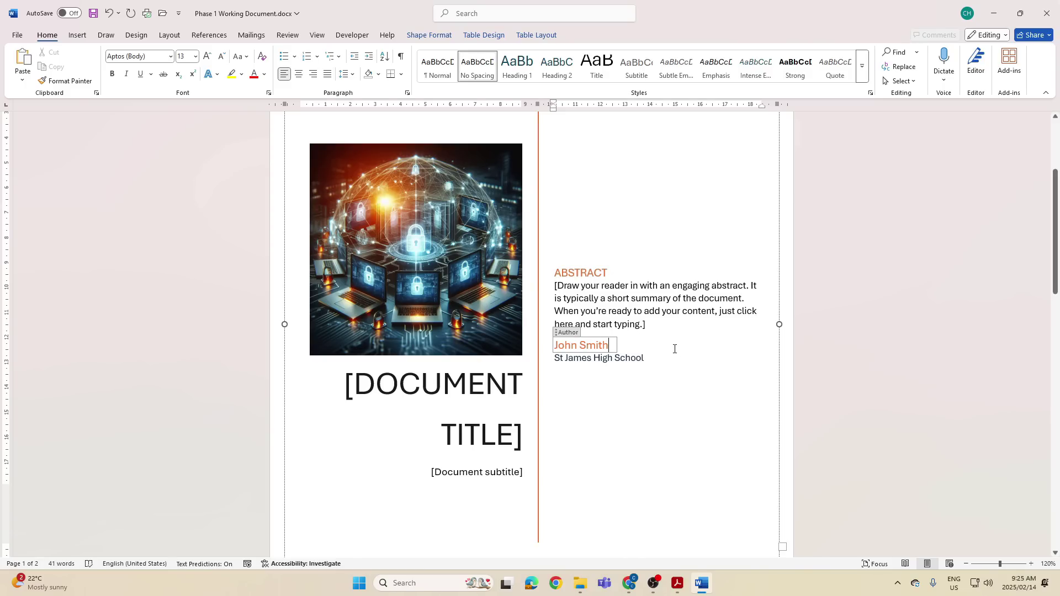
Step: Review the school name and subject/topic requirements in the instructions PDF, then return to Word
key("alt+Tab")
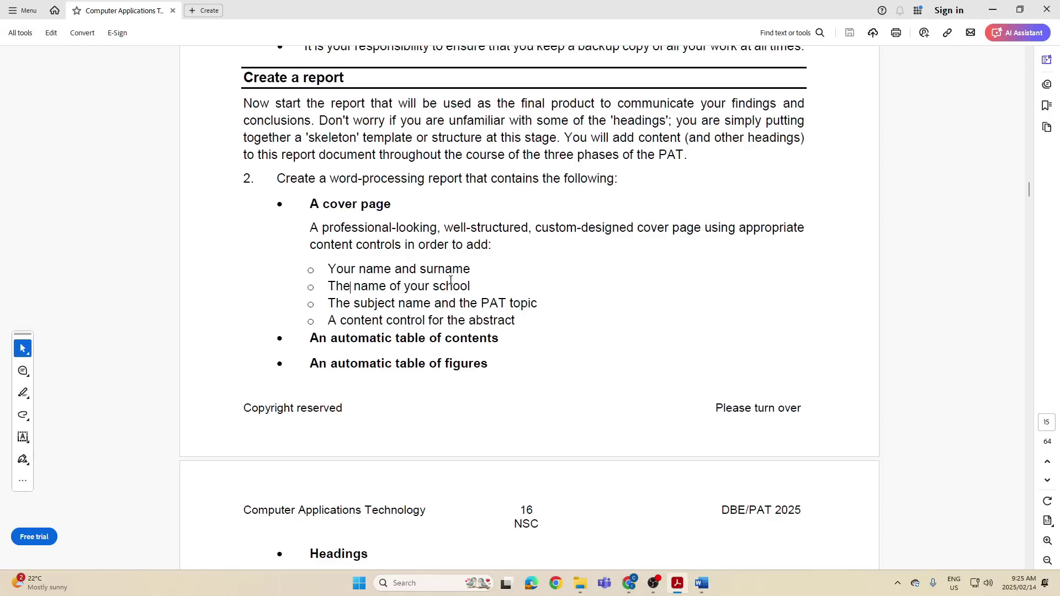
left_click_drag(354, 287, 470, 287)
left_click_drag(329, 303, 539, 305)
key("alt+Tab")
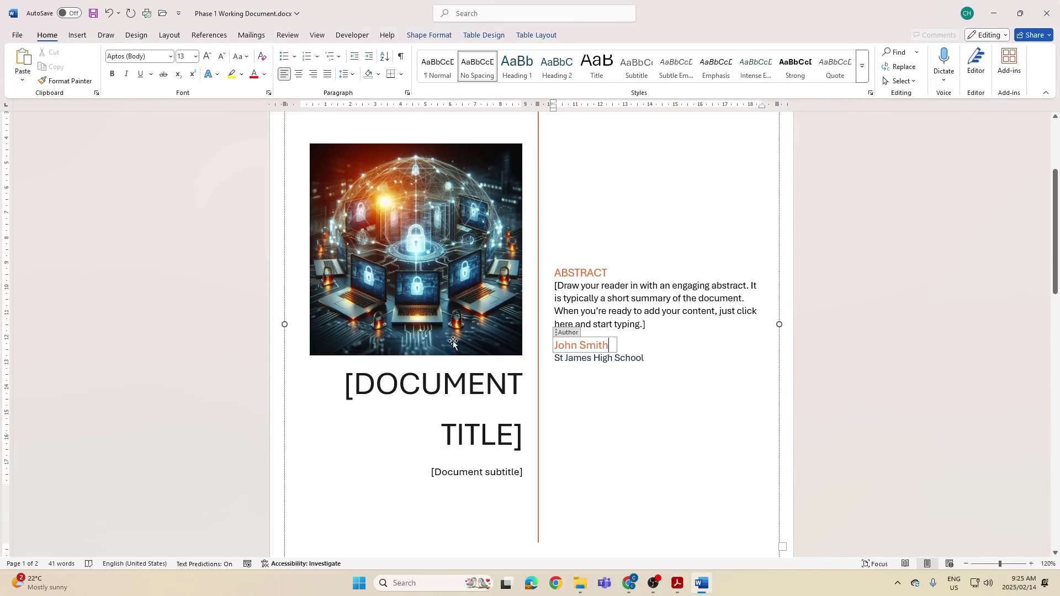
Step: Enter 'ETHICS IN AI' as the cover's document title, checking the instructions PDF
left_click(403, 385)
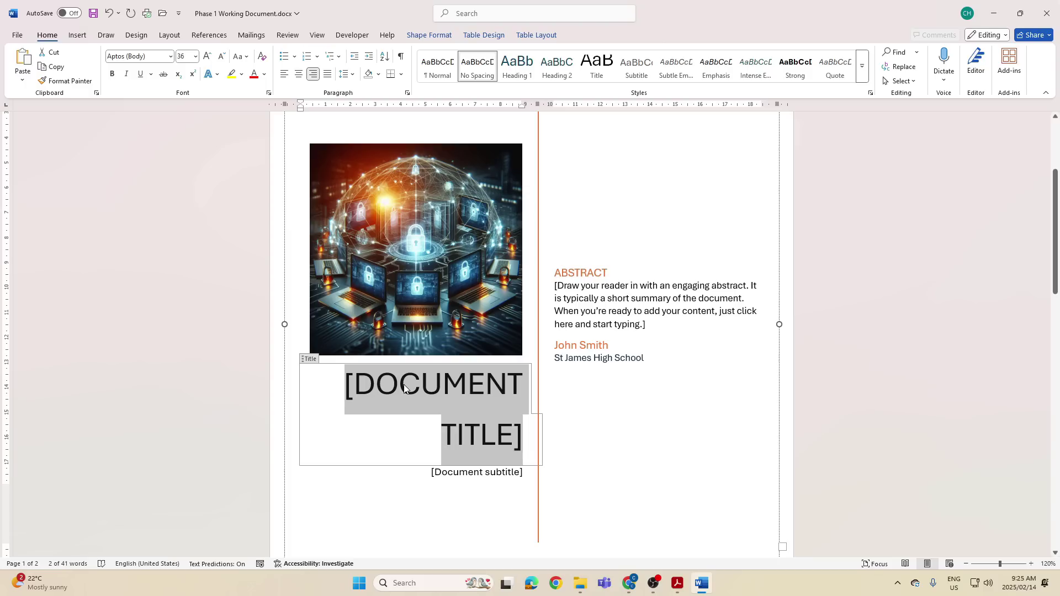
type("ETHICS")
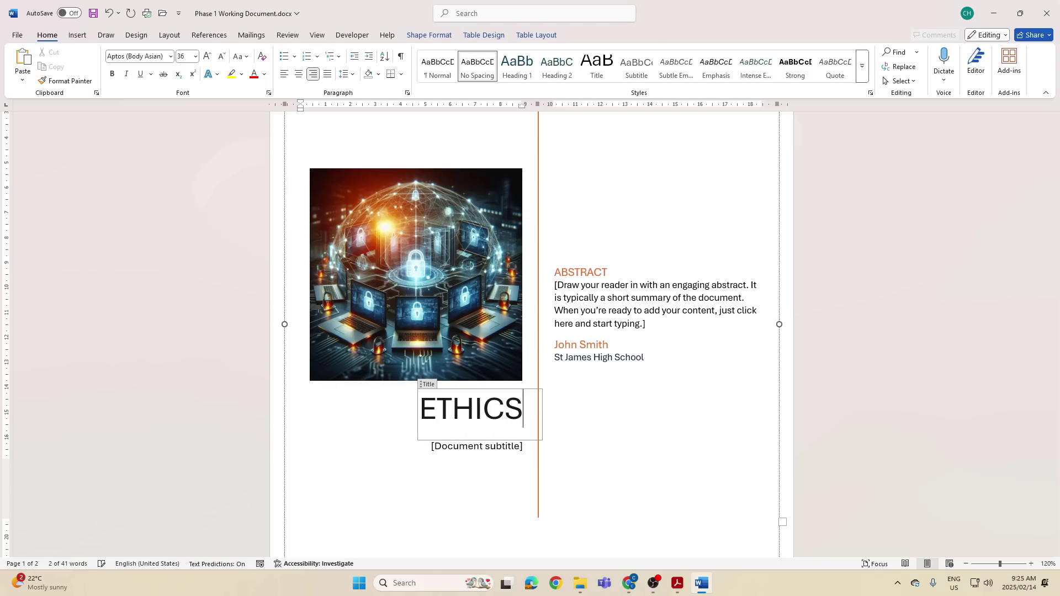
type(" IN AI")
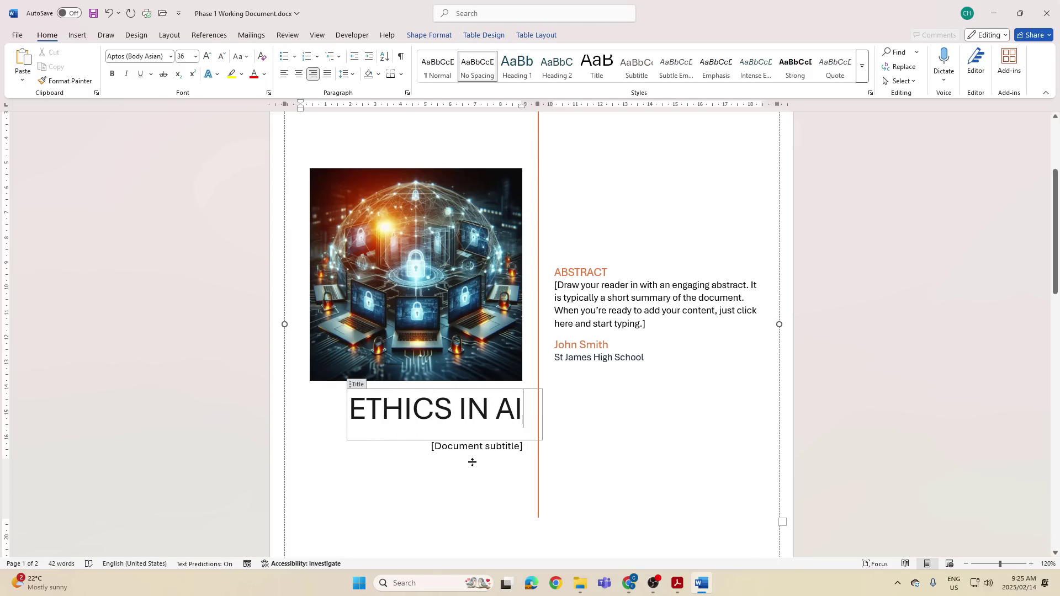
key("alt+Tab")
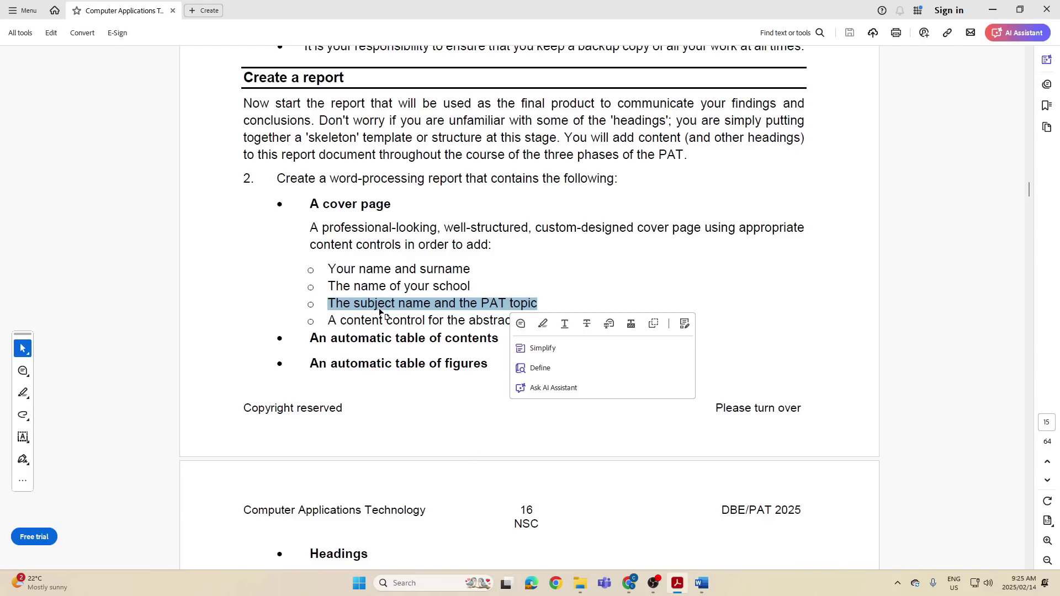
key("alt+Tab")
Step: Fill the subtitle with 'Computer Applications Technology' and clear the highlighted line in the PDF
left_click(443, 452)
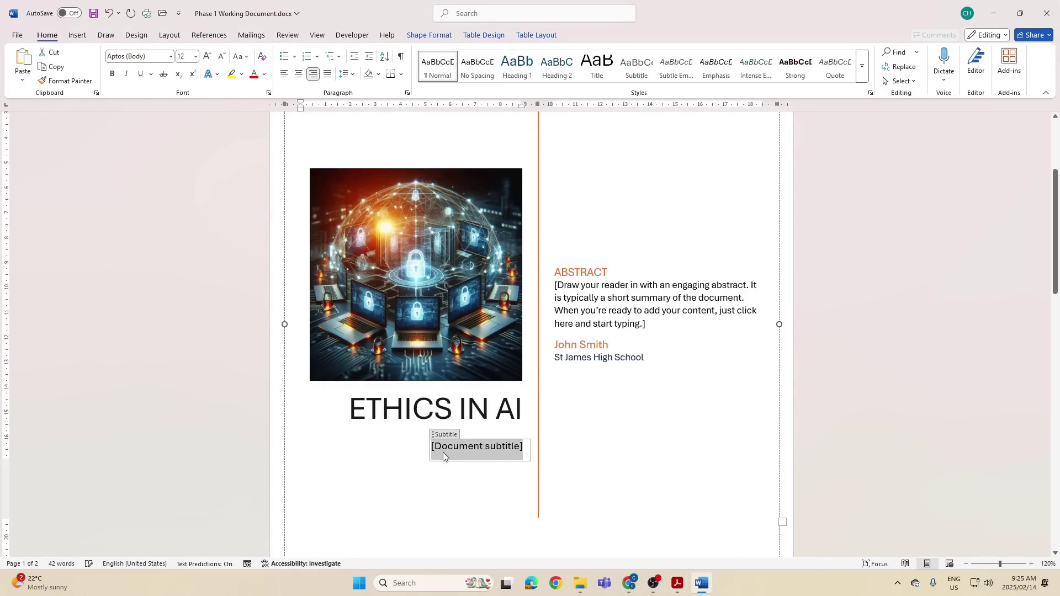
type("Computer ")
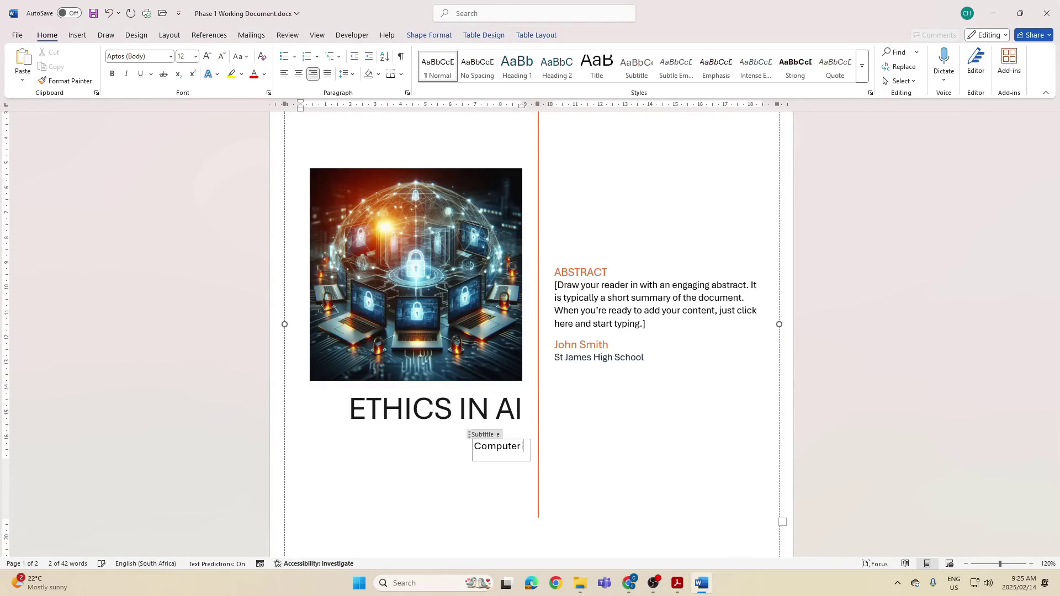
type("Applications ")
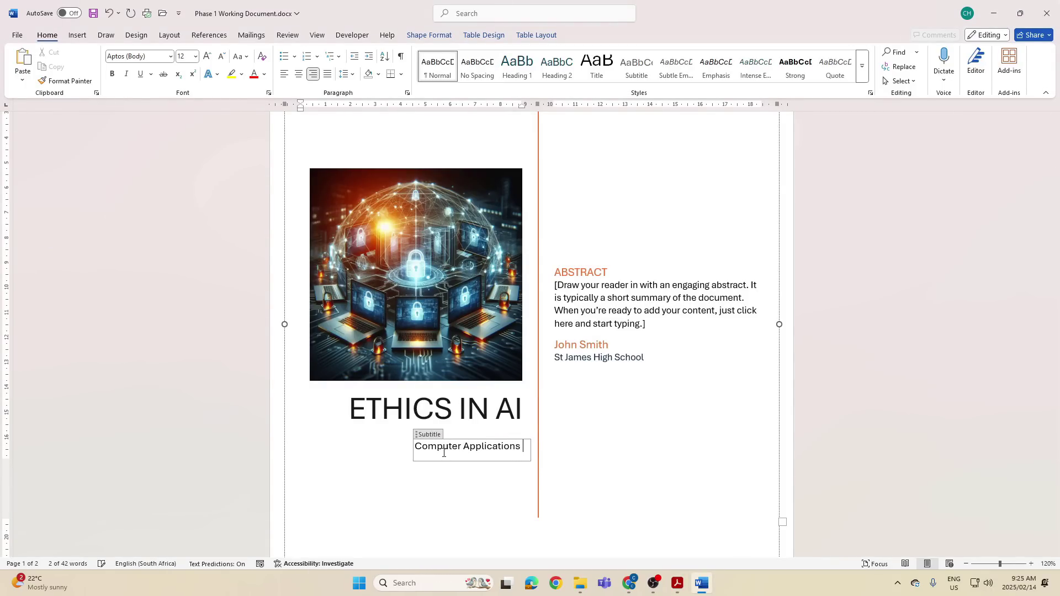
type("Technology")
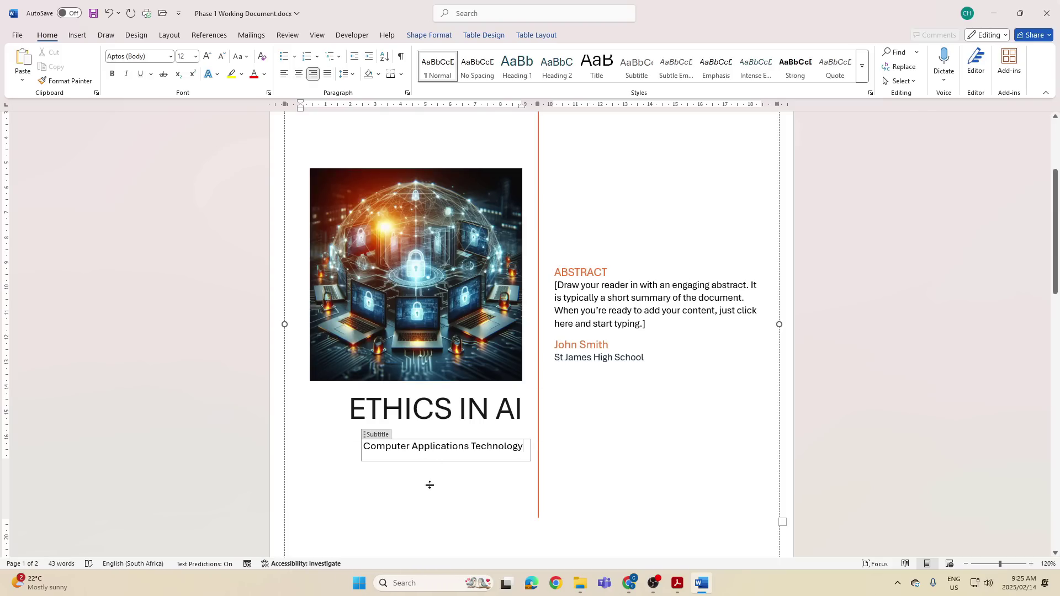
key("alt+Tab")
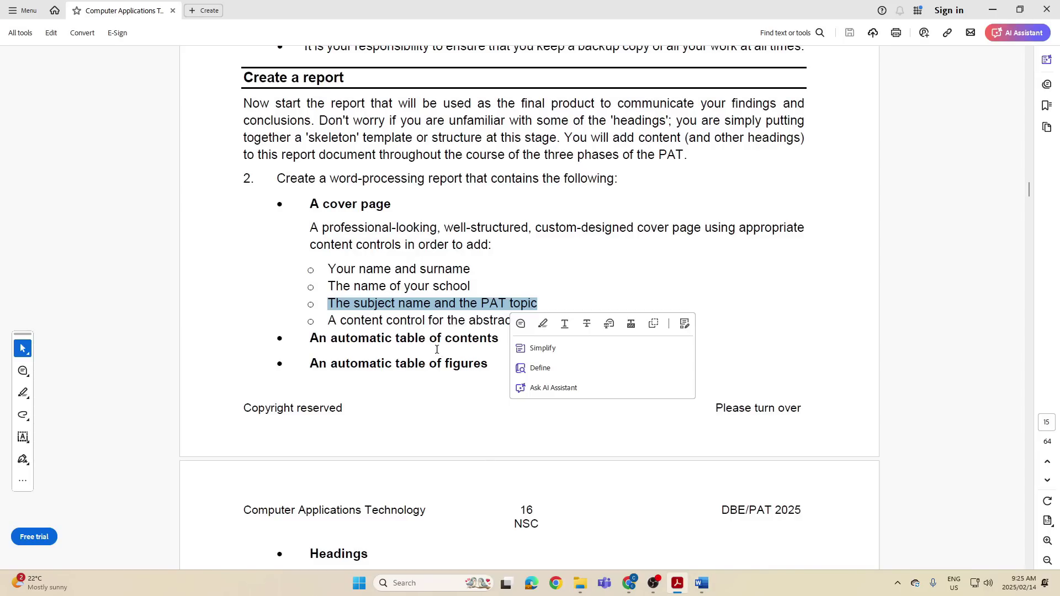
left_click(436, 350)
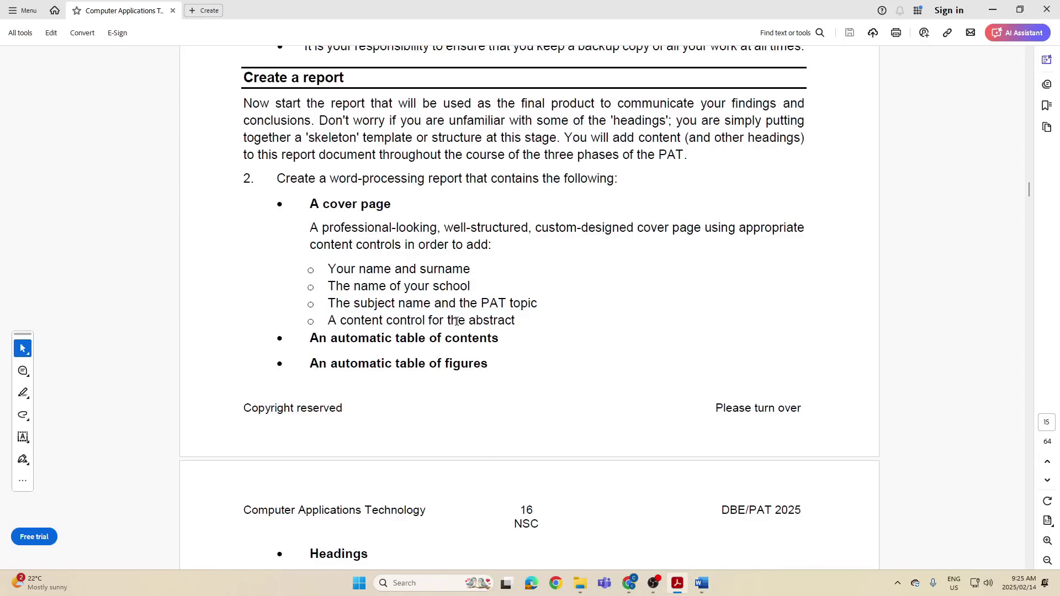
key("alt+Tab")
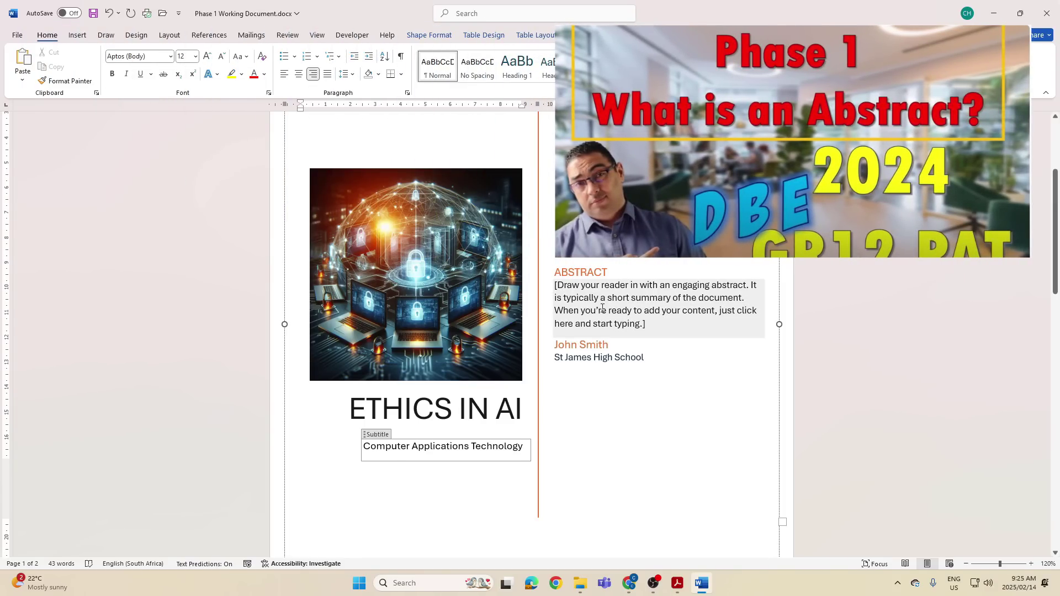
left_click(686, 430)
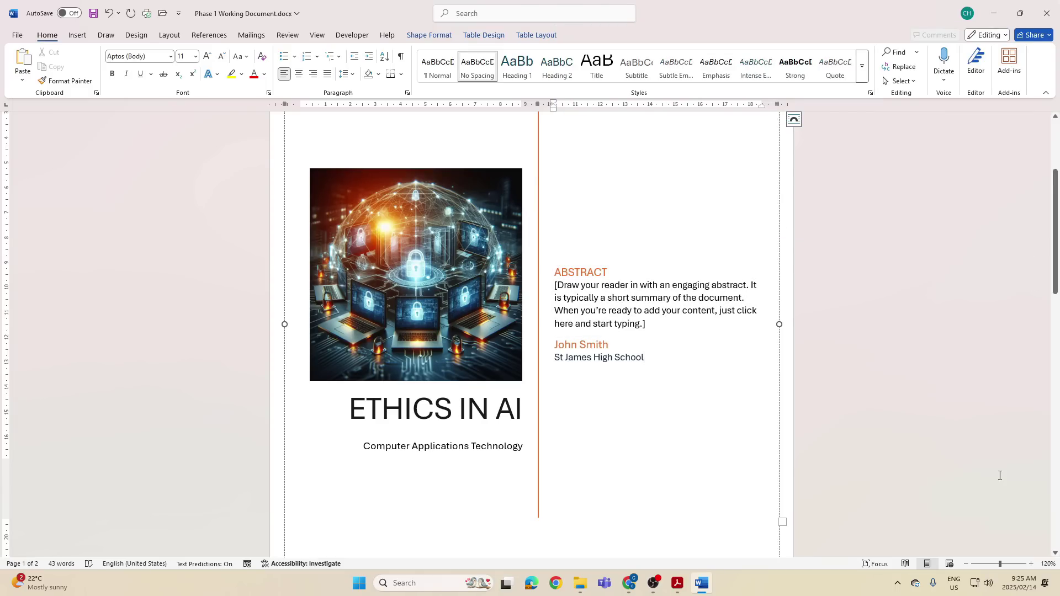
left_click(965, 564)
left_click(965, 564)
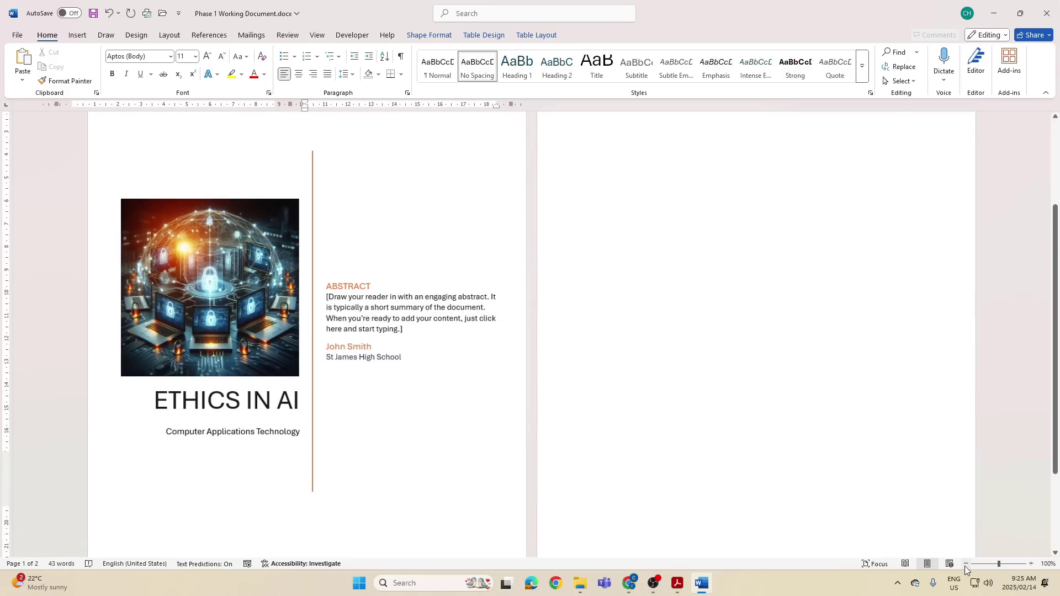
left_click(1030, 564)
left_click(1031, 563)
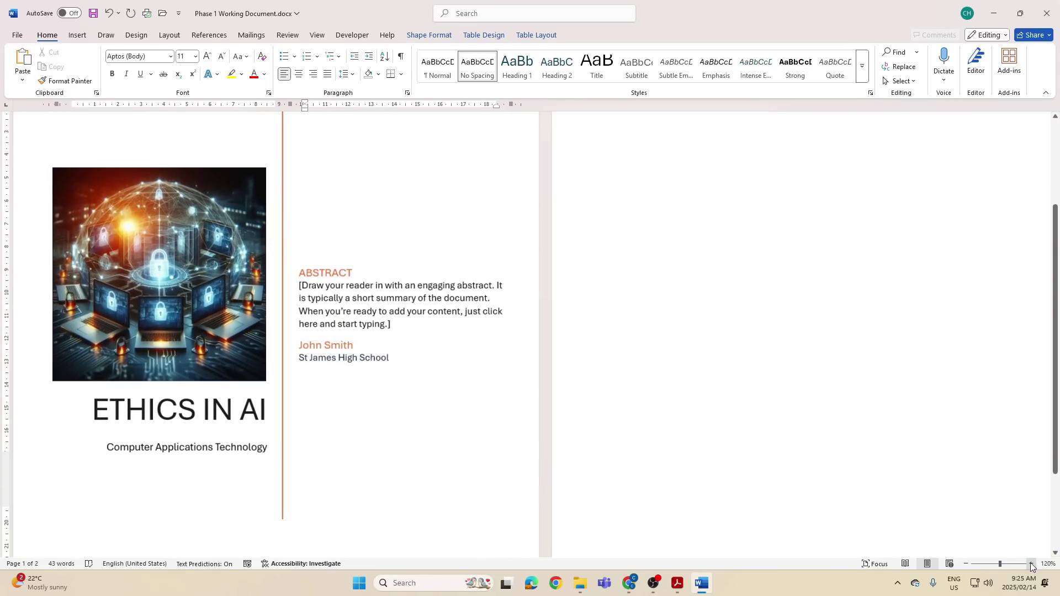
left_click(1005, 452)
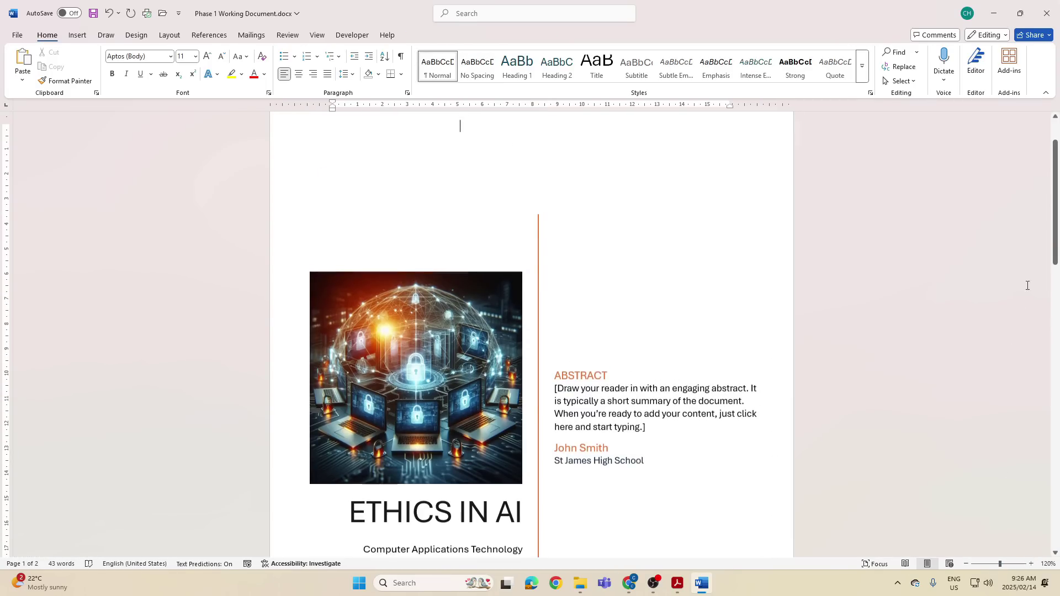
left_click_drag(1056, 246, 1039, 286)
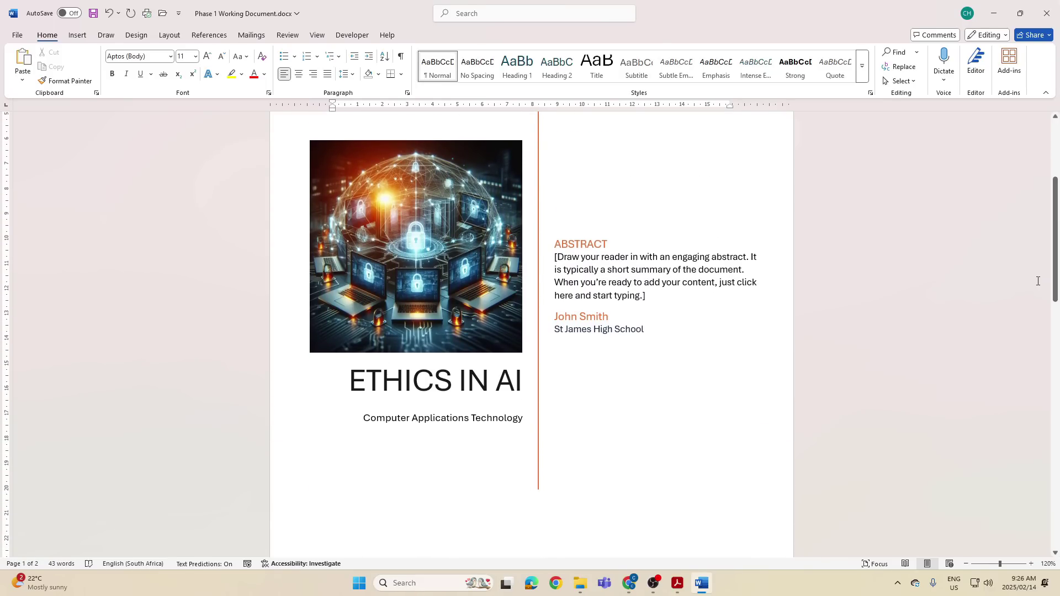
key("alt+Tab")
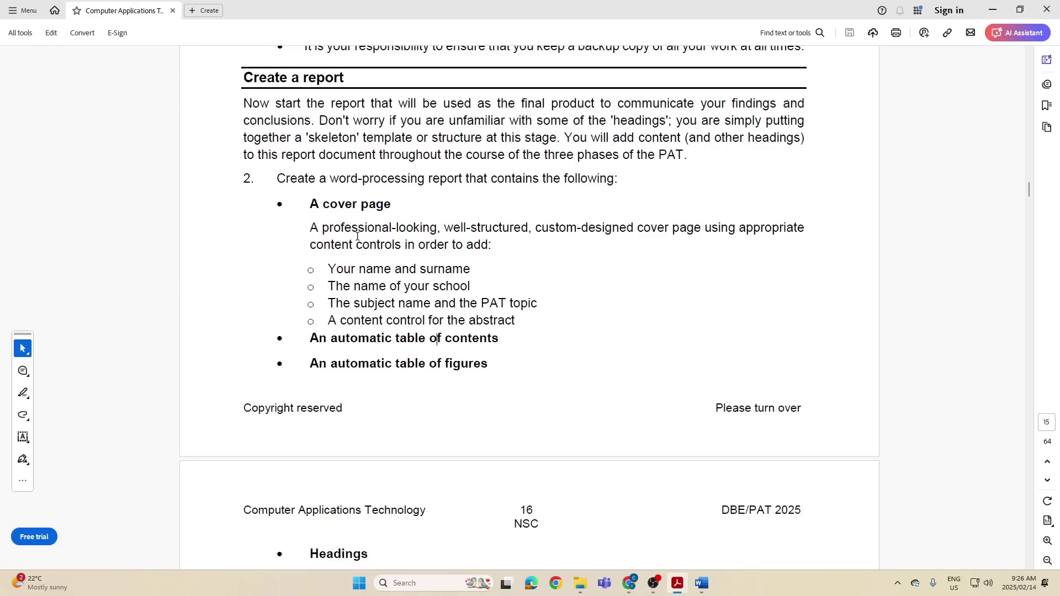
left_click_drag(321, 270, 470, 270)
key("alt+Tab")
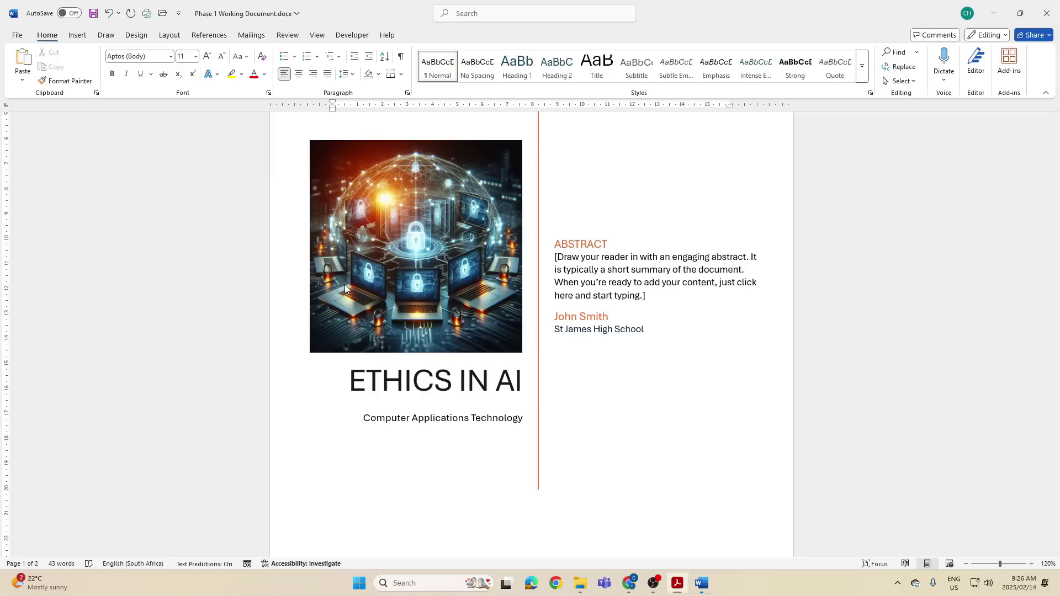
key("alt+Tab")
left_click_drag(328, 286, 538, 303)
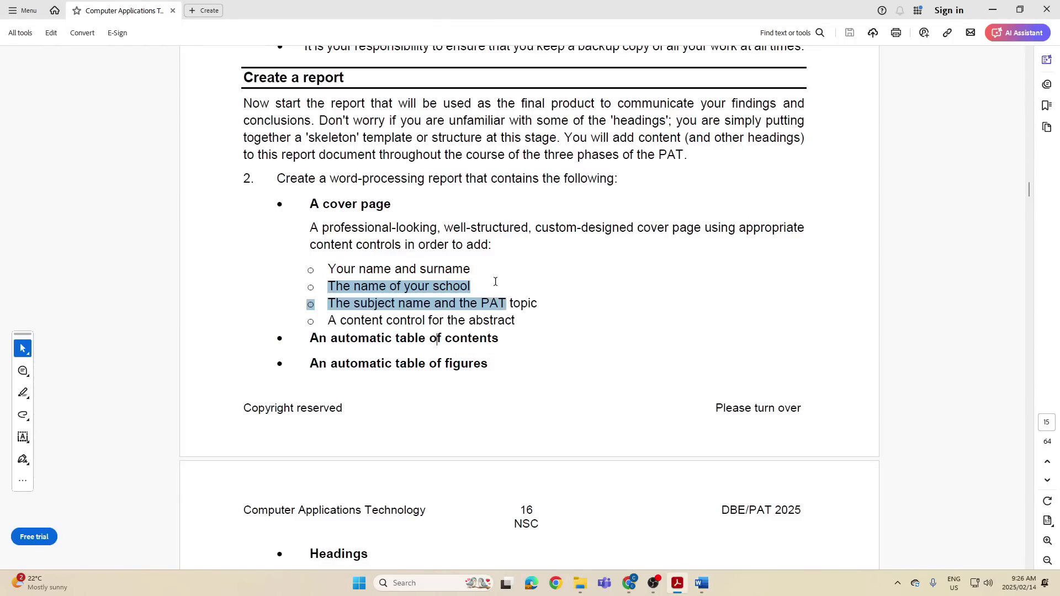
left_click(604, 275)
key("alt+Tab")
key("alt+Tab")
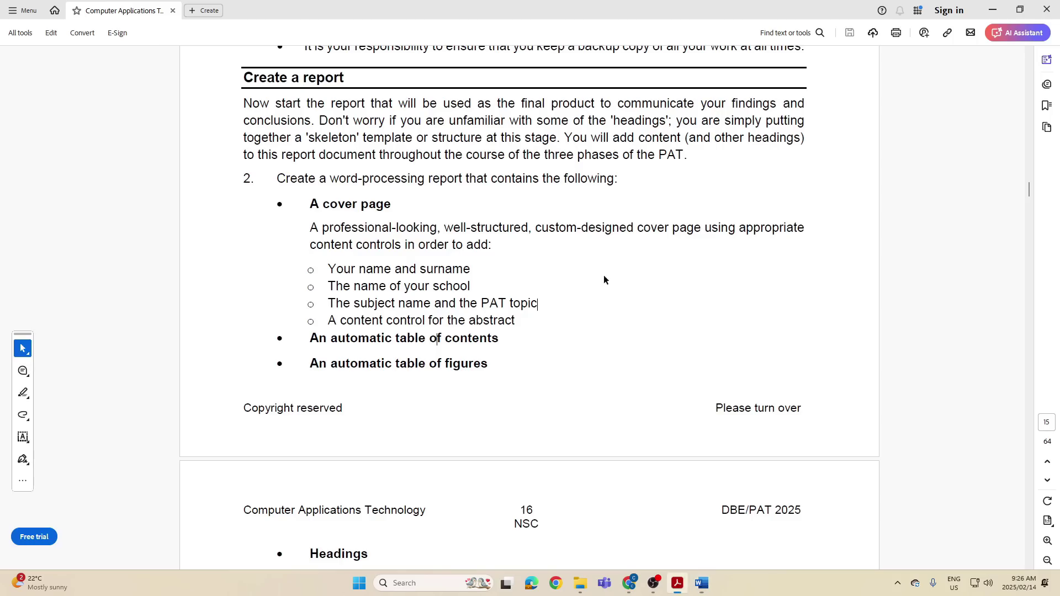
key("alt+Tab")
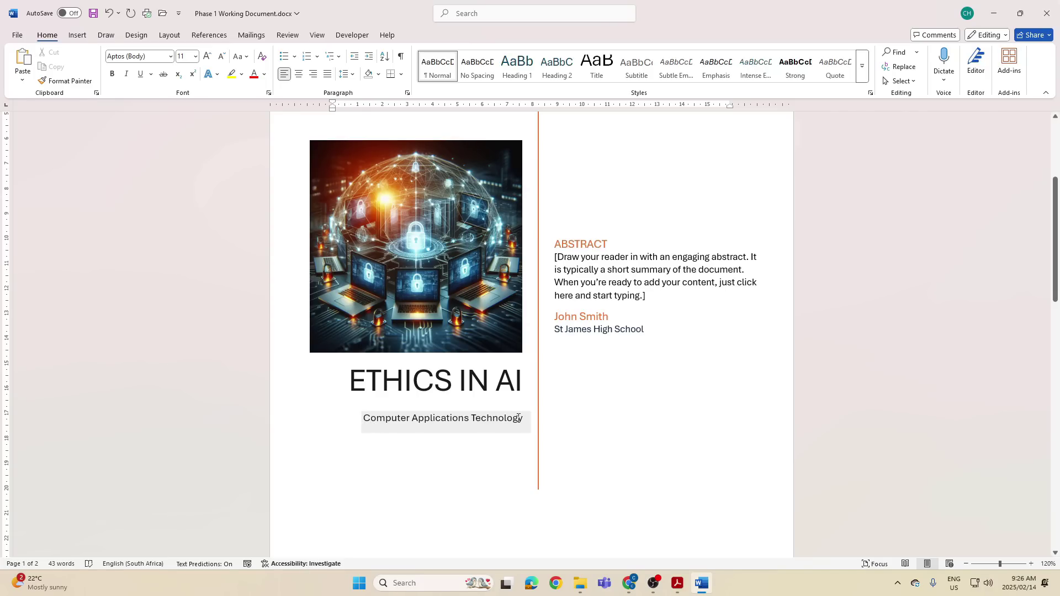
key("alt+Tab")
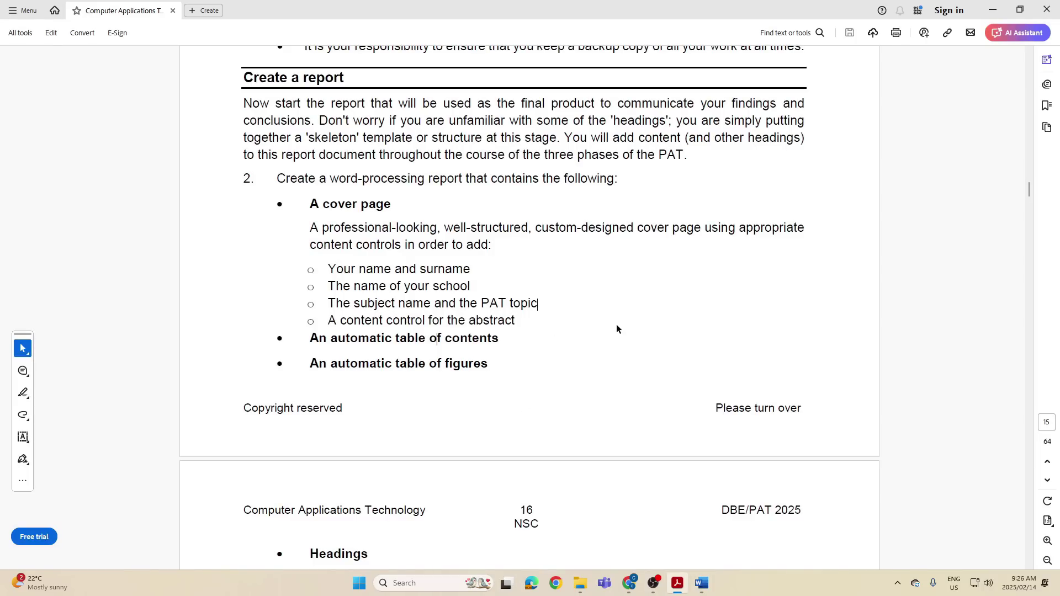
Step: Scroll through the instructions PDF to the report requirements section
left_click_drag(1029, 189, 1043, 381)
scroll(706, 370, "up", 20)
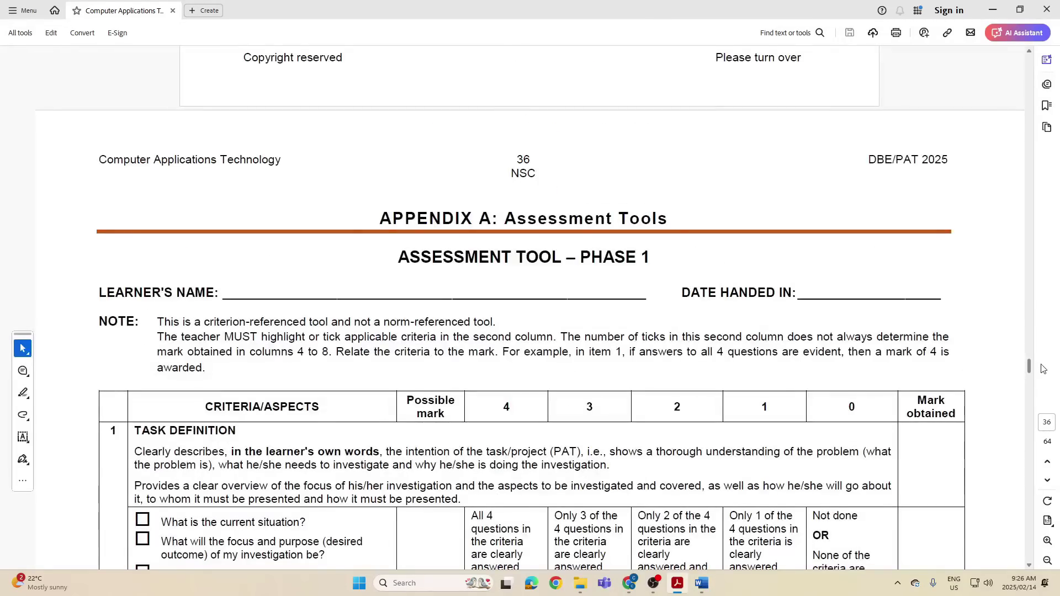
scroll(704, 365, "down", 20)
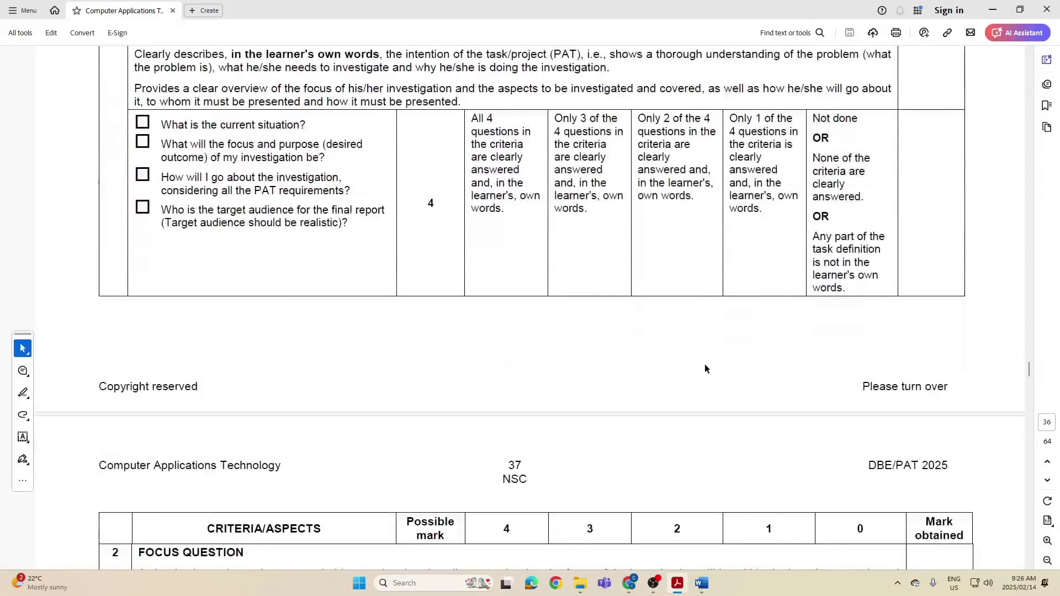
scroll(705, 364, "down", 3)
scroll(705, 367, "down", 18)
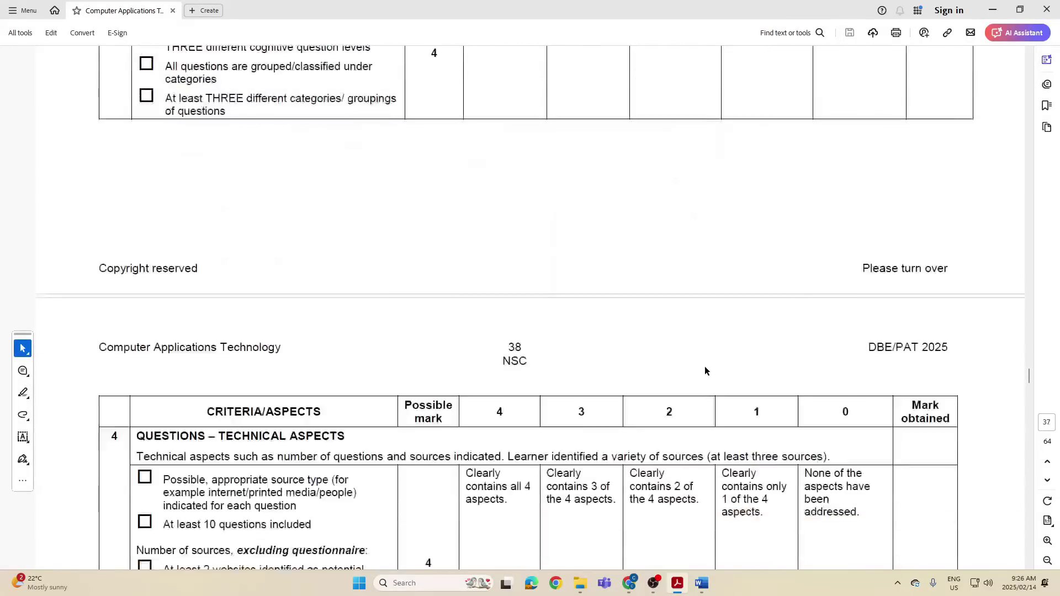
scroll(705, 366, "down", 4)
scroll(704, 366, "down", 4)
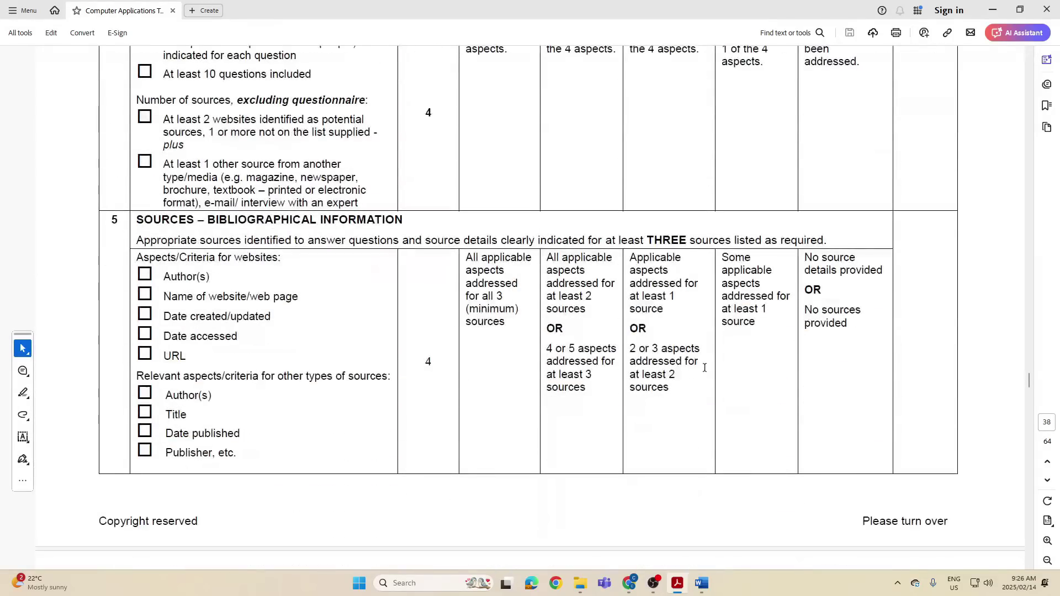
scroll(705, 367, "up", 2)
scroll(704, 366, "down", 10)
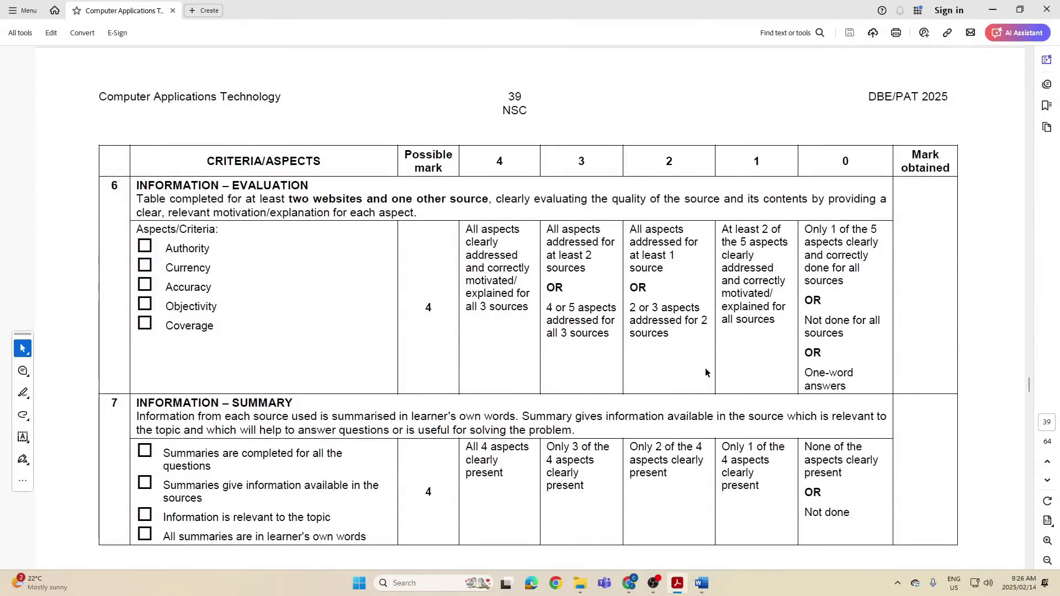
scroll(705, 374, "down", 3)
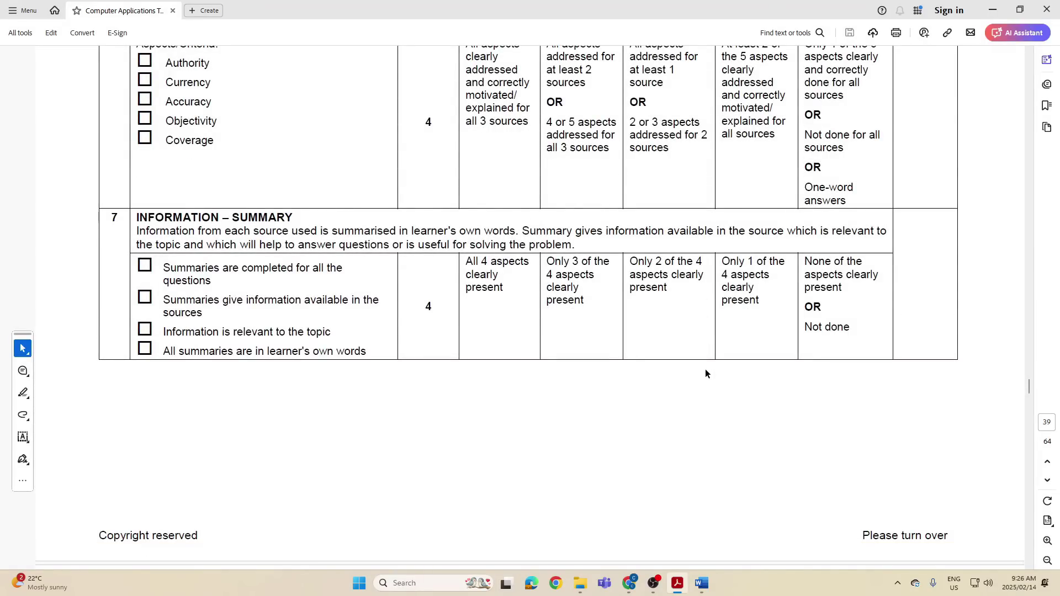
scroll(705, 373, "down", 7)
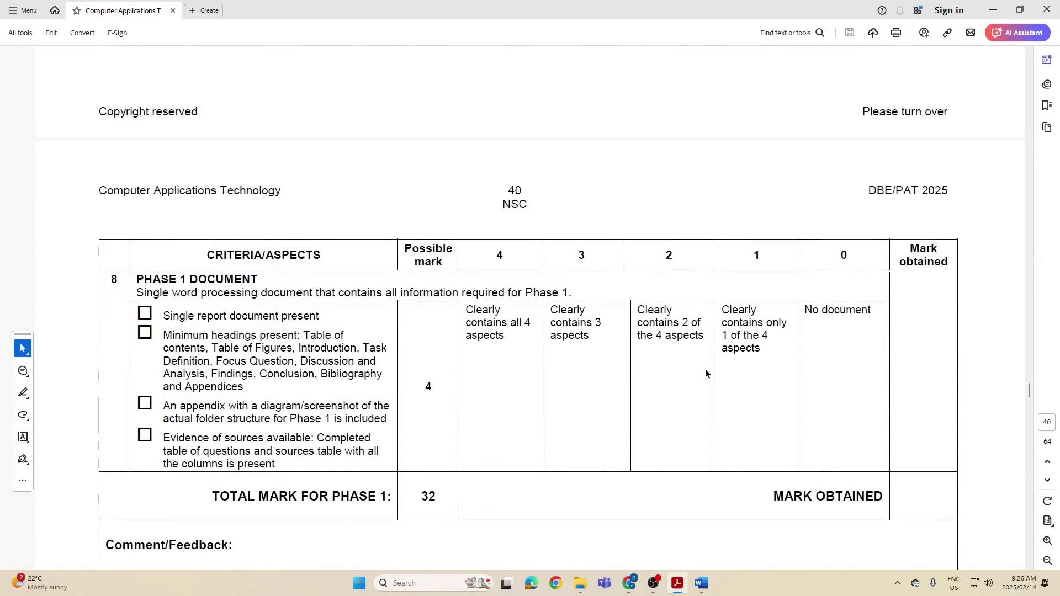
scroll(452, 349, "down", 1)
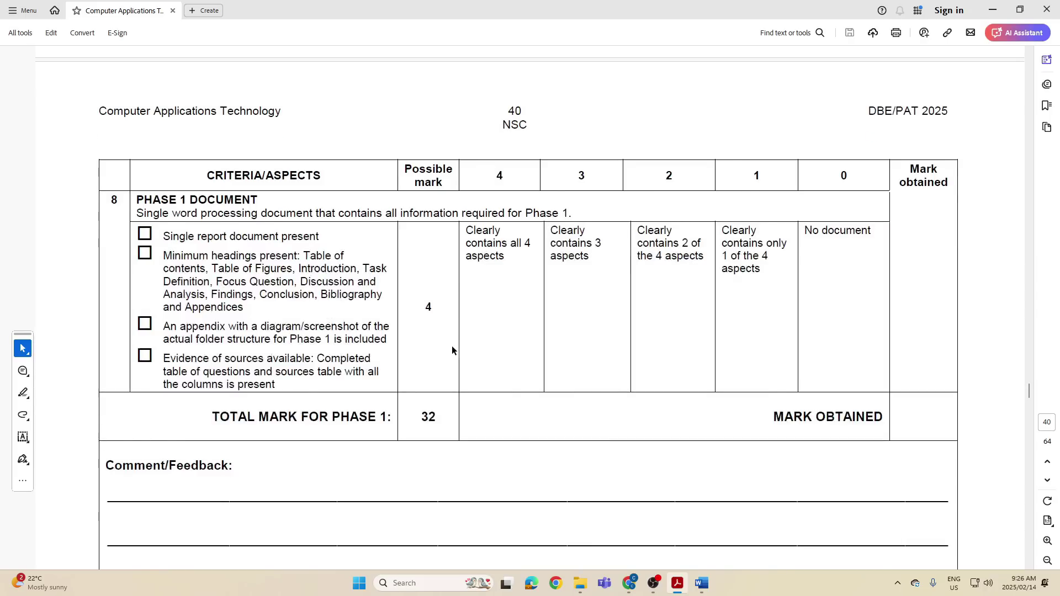
Step: Highlight the minimum headings, appendix diagram and evidence of sources requirements
left_click_drag(163, 256, 317, 295)
left_click(320, 289)
left_click_drag(182, 322, 287, 332)
left_click_drag(189, 360, 272, 373)
left_click(252, 359)
scroll(501, 364, "down", 10)
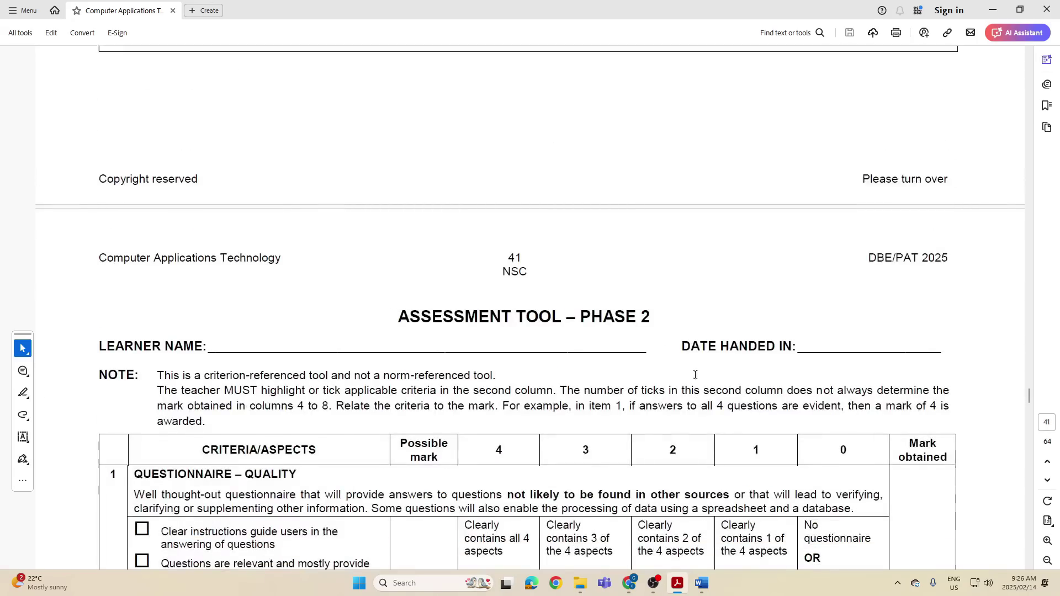
scroll(694, 375, "up", 7)
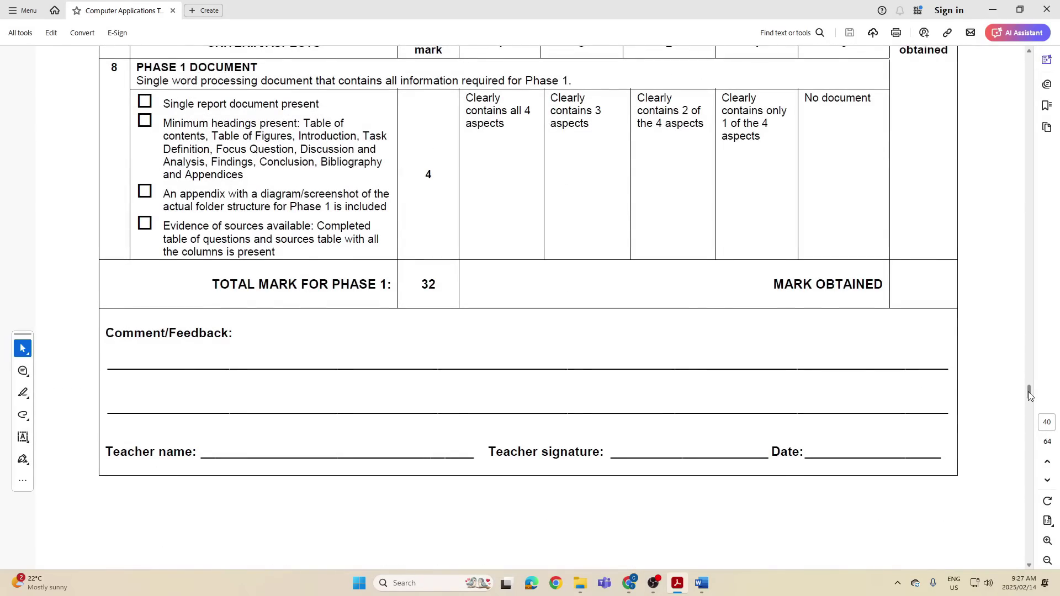
Step: Scroll back up to the Phase 3 assessment tool's REPORT rubric on page 49
left_click_drag(1028, 394, 1049, 457)
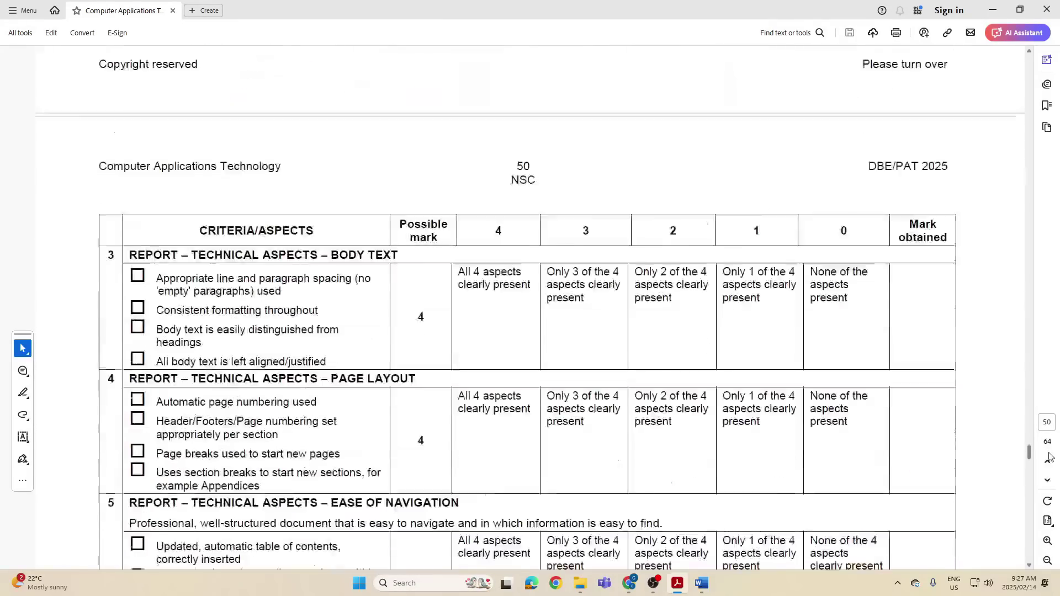
scroll(1049, 456, "down", 20)
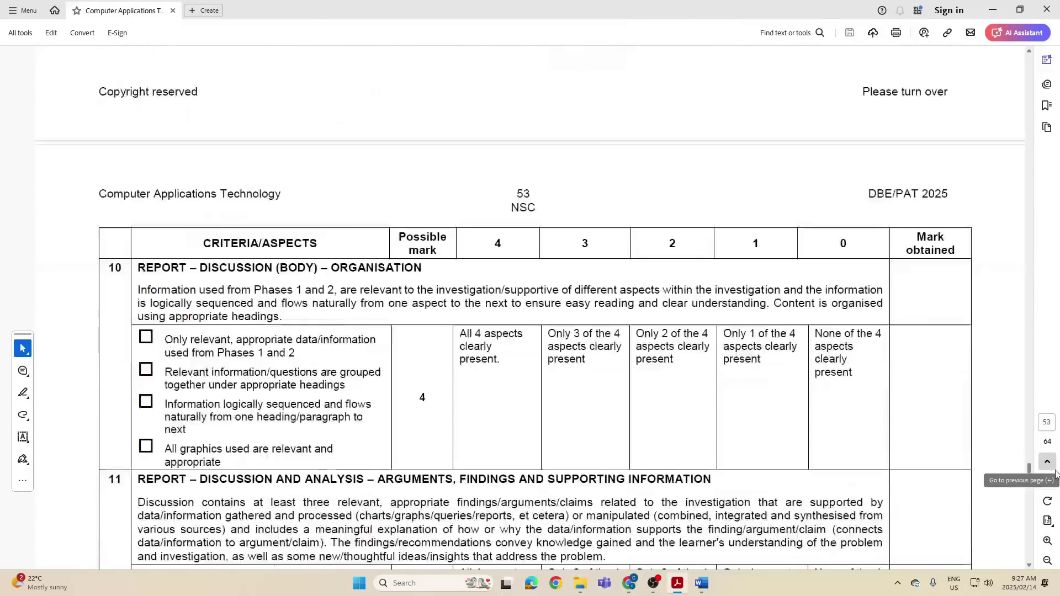
scroll(1055, 473, "down", 18)
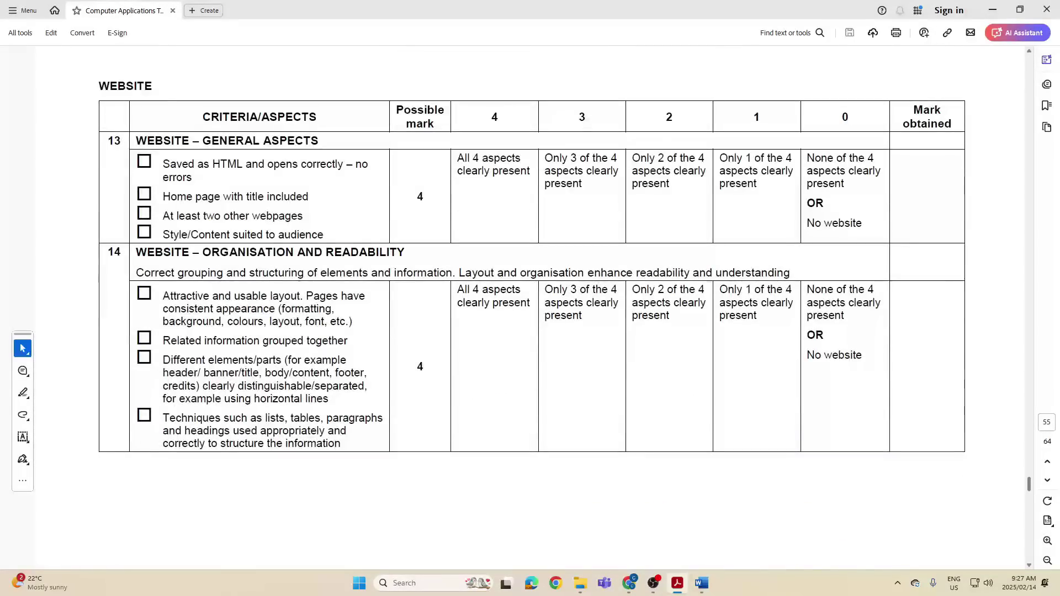
scroll(530, 309, "down", 10)
scroll(530, 309, "up", 20)
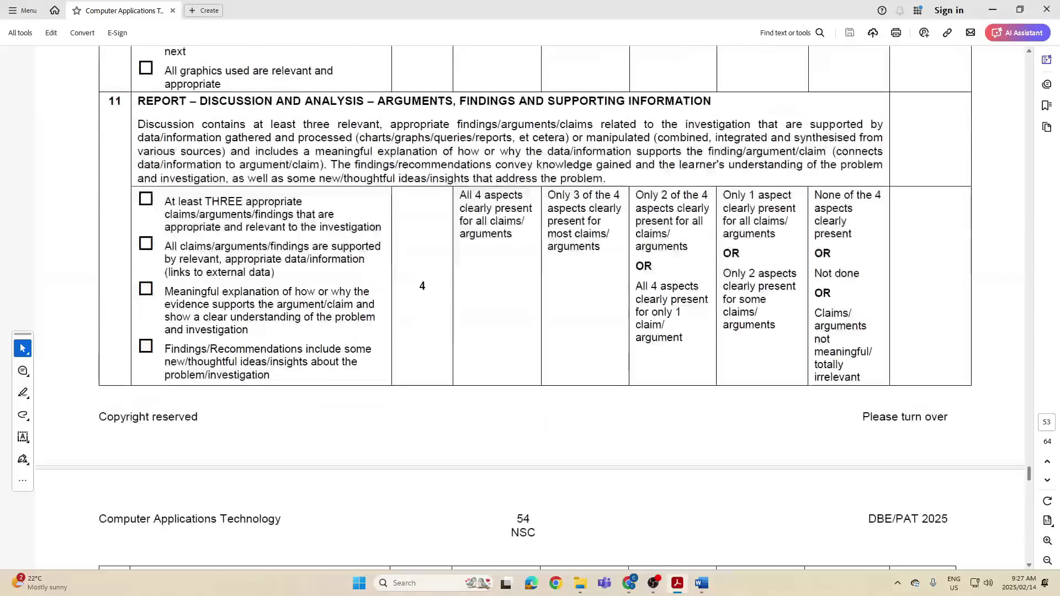
scroll(530, 309, "down", 10)
scroll(530, 309, "up", 8)
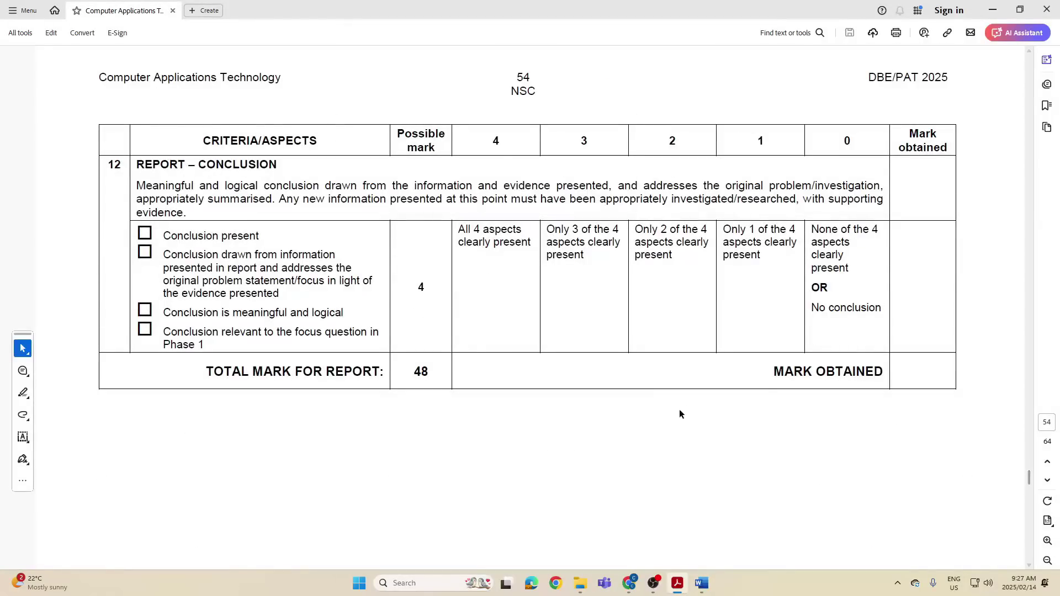
scroll(605, 450, "up", 12)
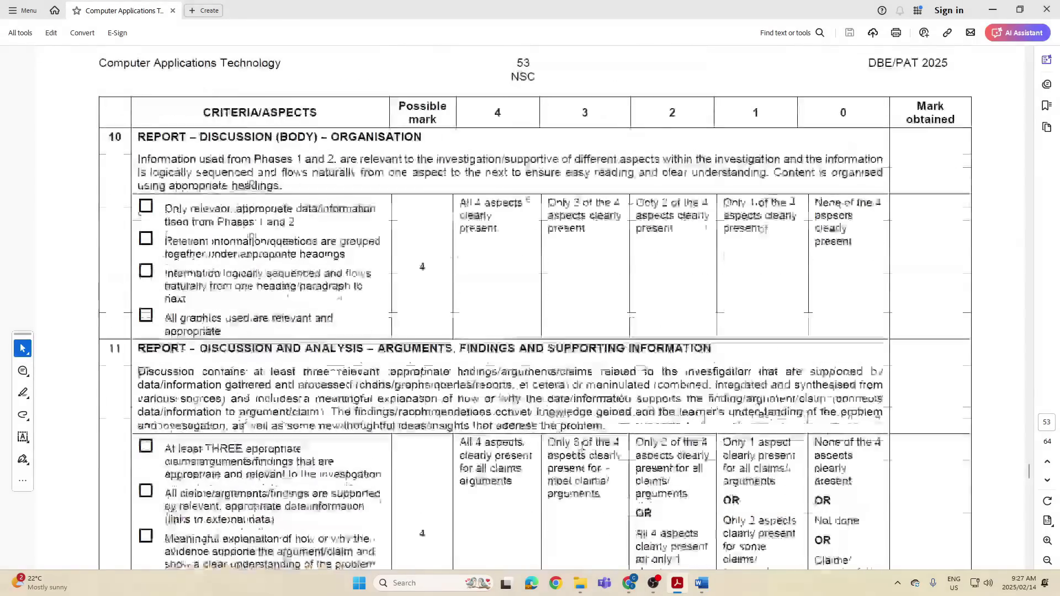
scroll(582, 444, "up", 15)
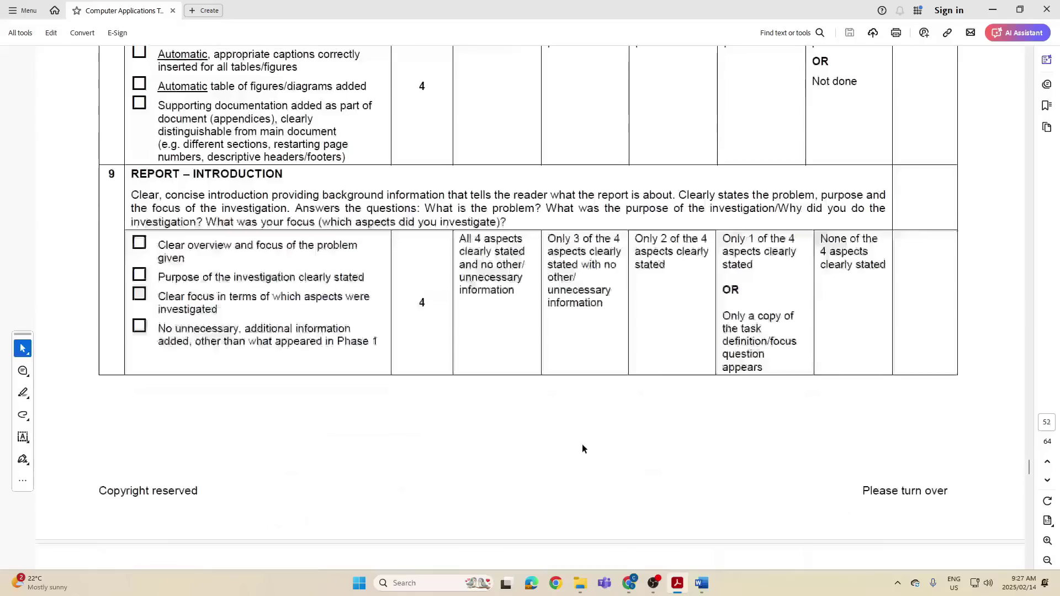
scroll(581, 444, "up", 8)
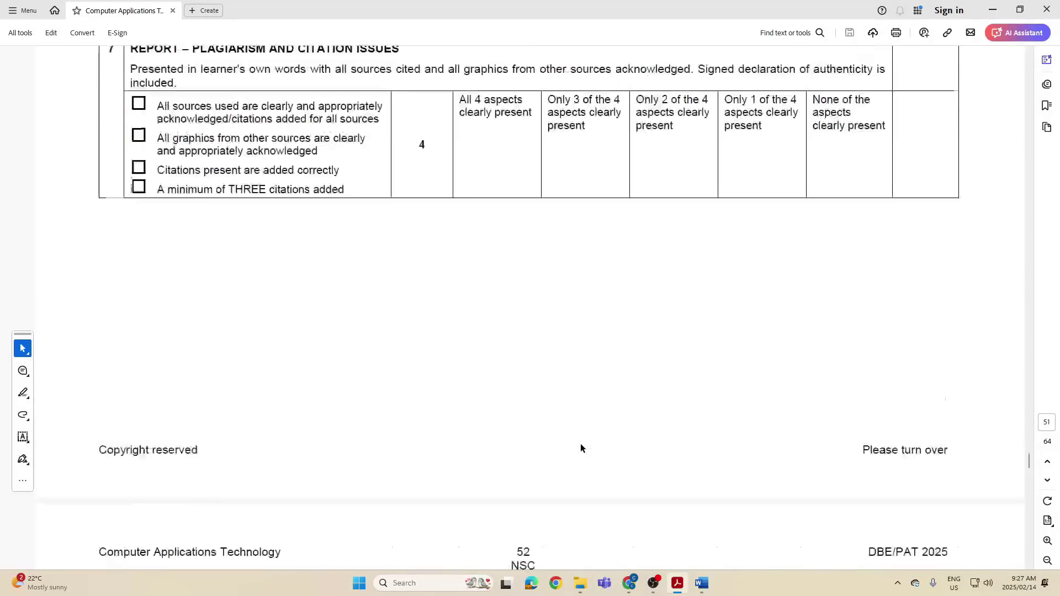
scroll(580, 448, "up", 10)
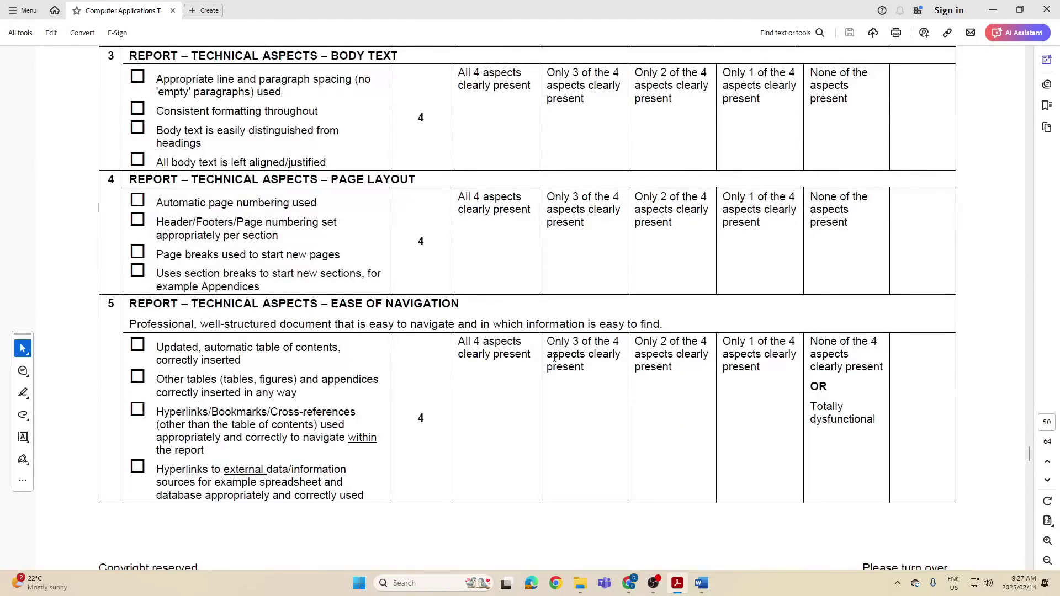
scroll(574, 433, "up", 8)
scroll(554, 362, "up", 3)
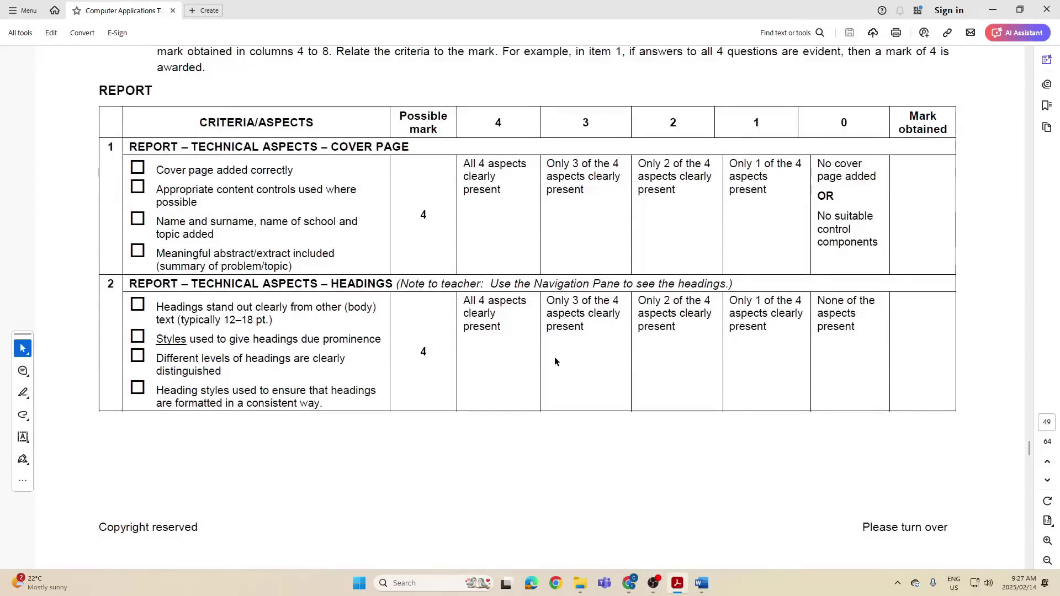
Step: Highlight the 'Cover page added correctly' and 'Appropriate content controls' criteria, then go back to Word
scroll(444, 219, "up", 3)
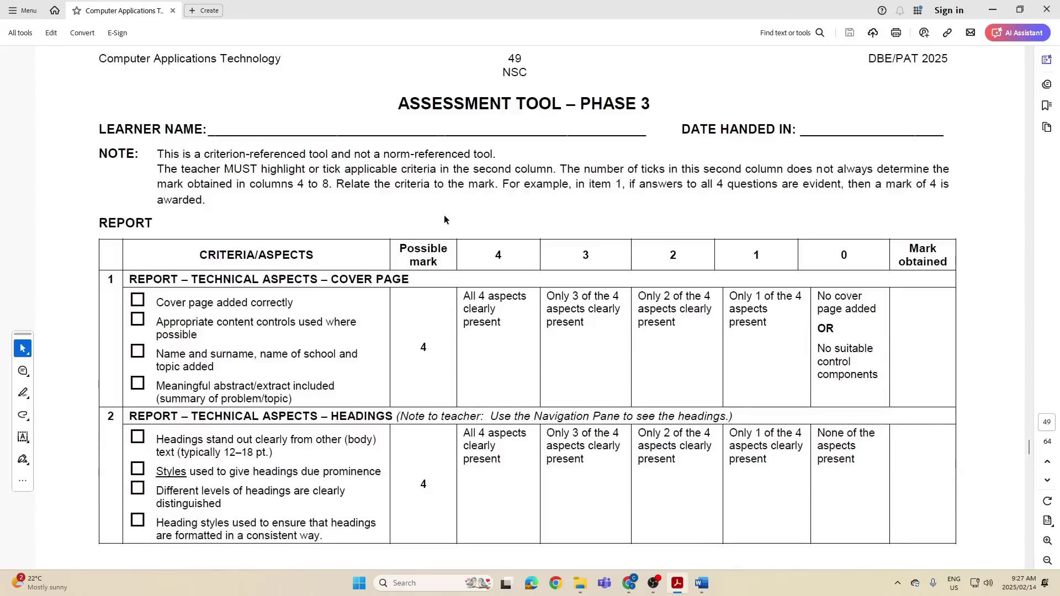
scroll(445, 219, "down", 2)
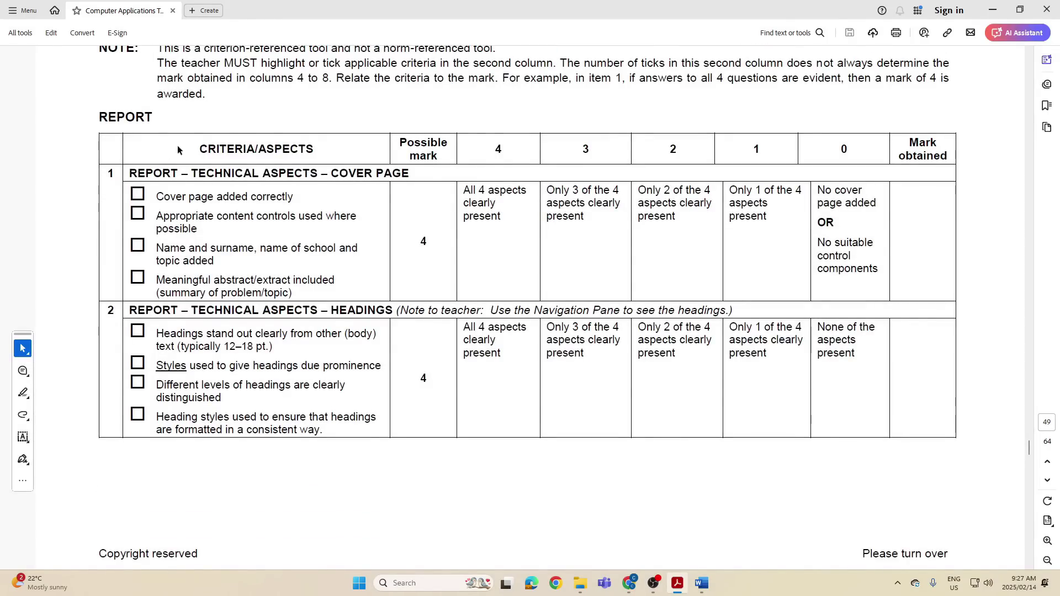
left_click_drag(159, 196, 293, 199)
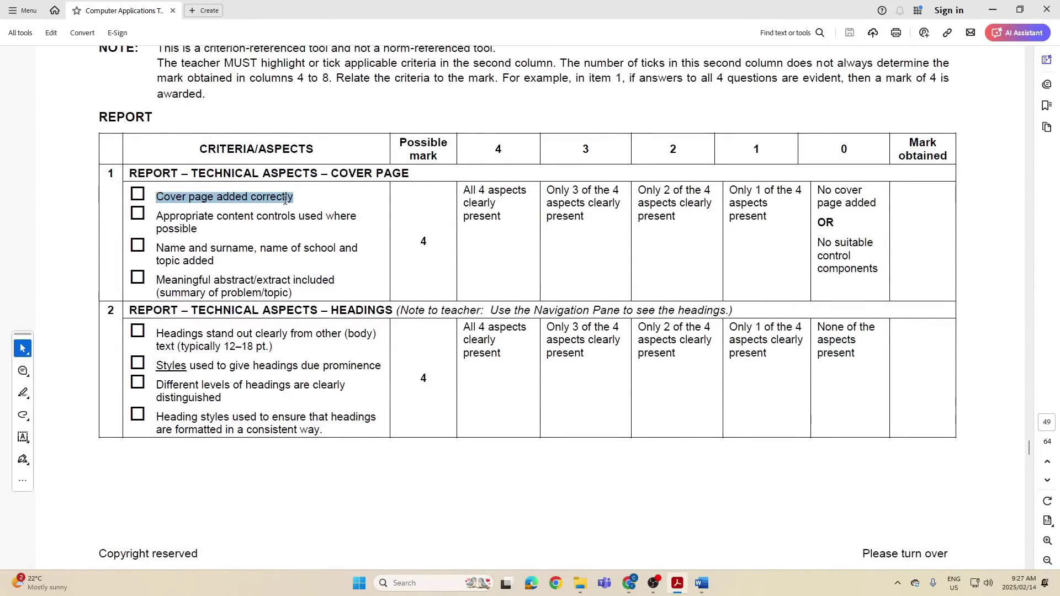
left_click(187, 213)
left_click_drag(158, 216, 298, 218)
left_click(199, 238)
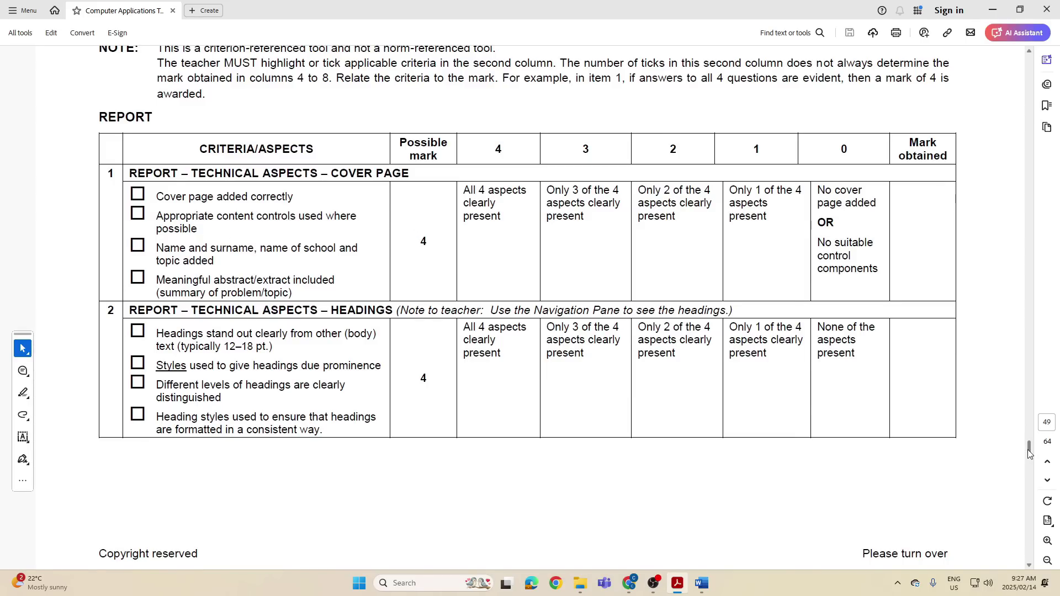
left_click_drag(1028, 453, 1028, 200)
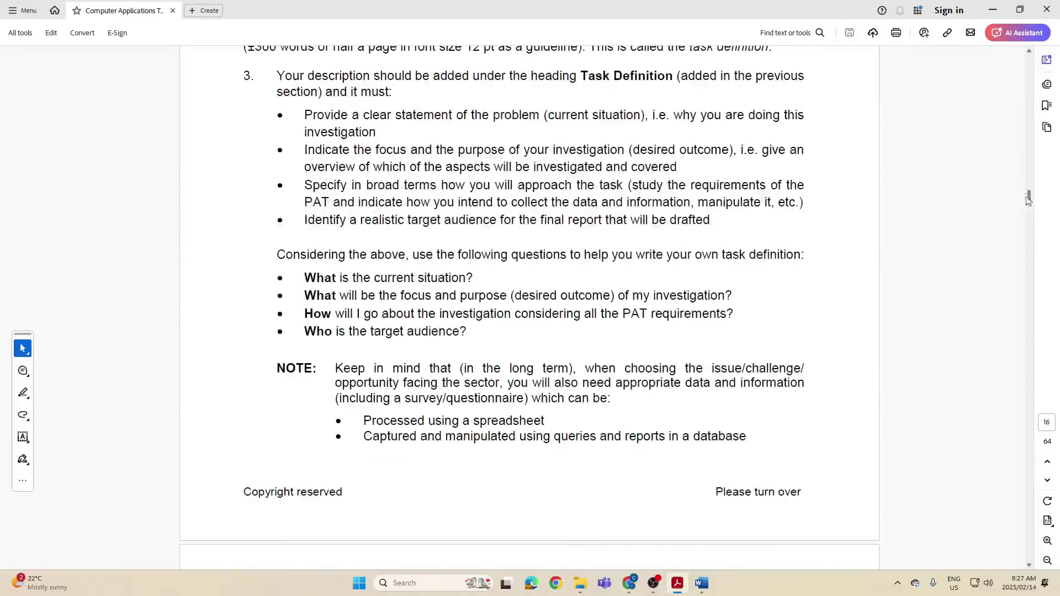
key("alt+Tab")
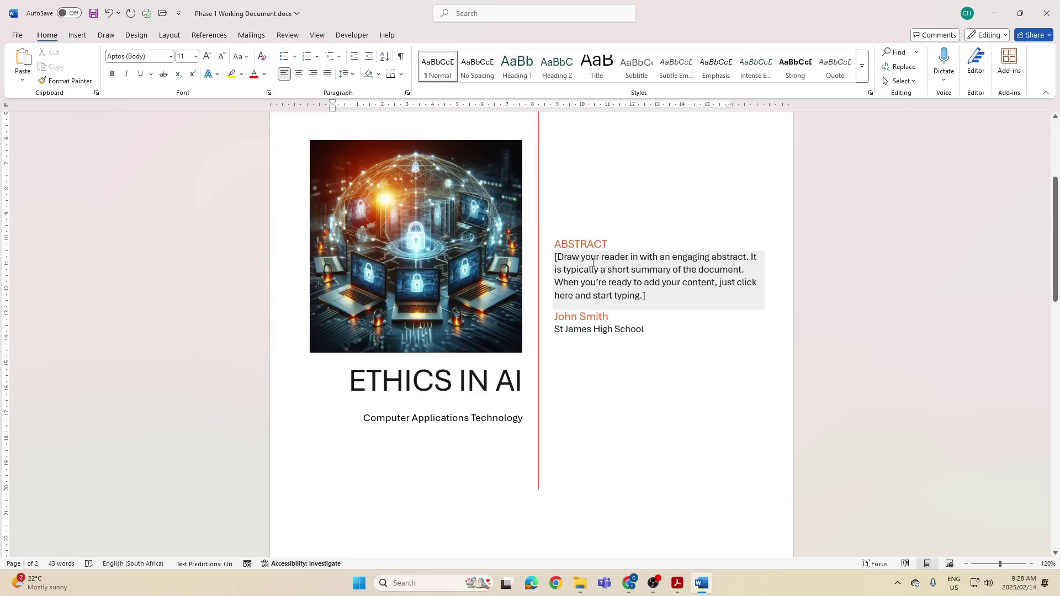
Step: Enlarge the St James High School line to 12 pt with Increase Font Size
left_click(638, 390)
left_click(816, 409)
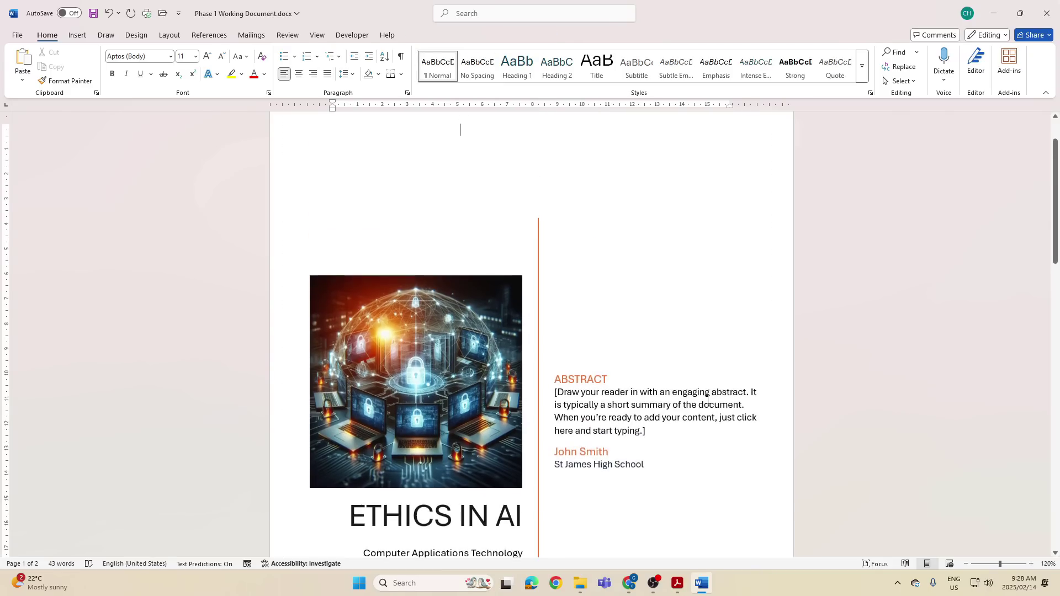
scroll(634, 344, "down", 3)
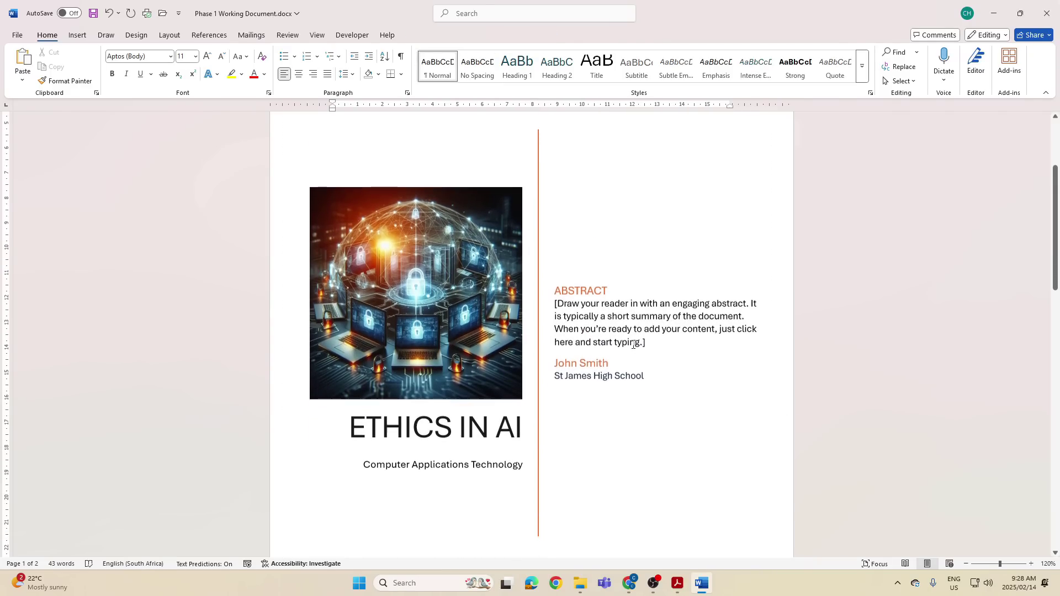
left_click(611, 291)
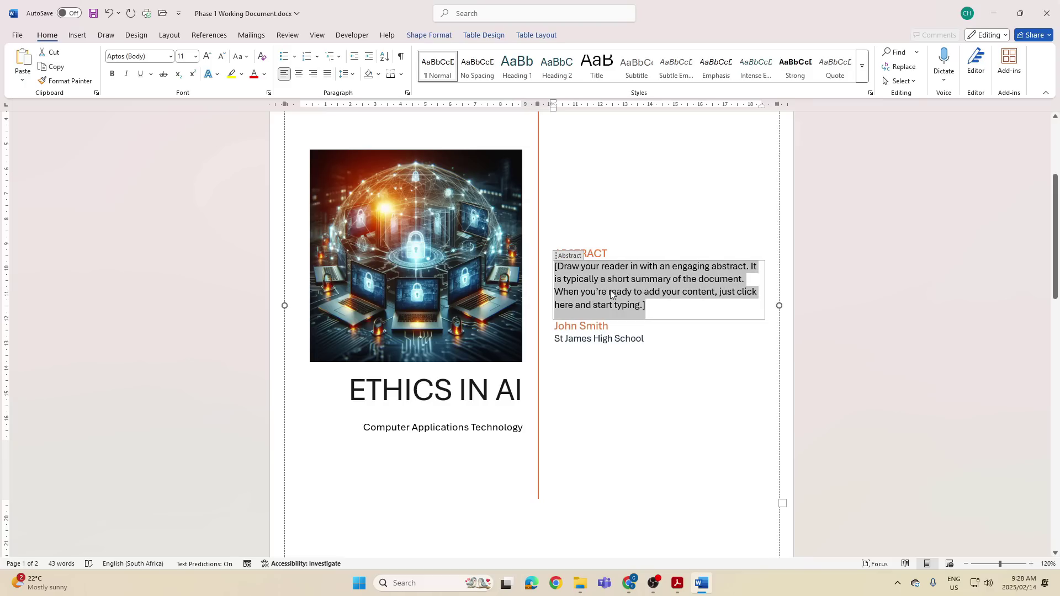
left_click(612, 341)
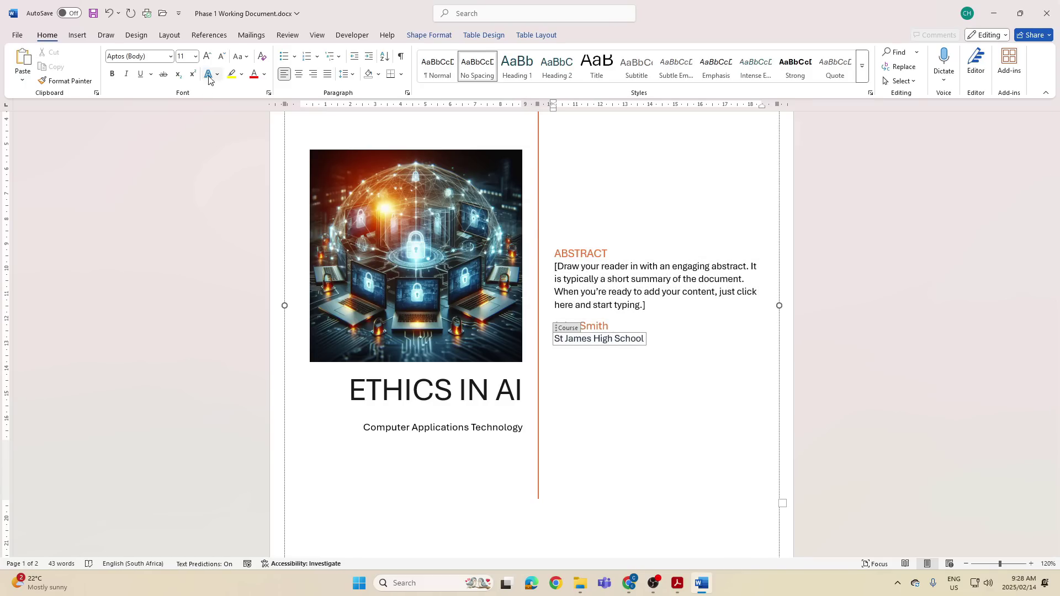
left_click(208, 56)
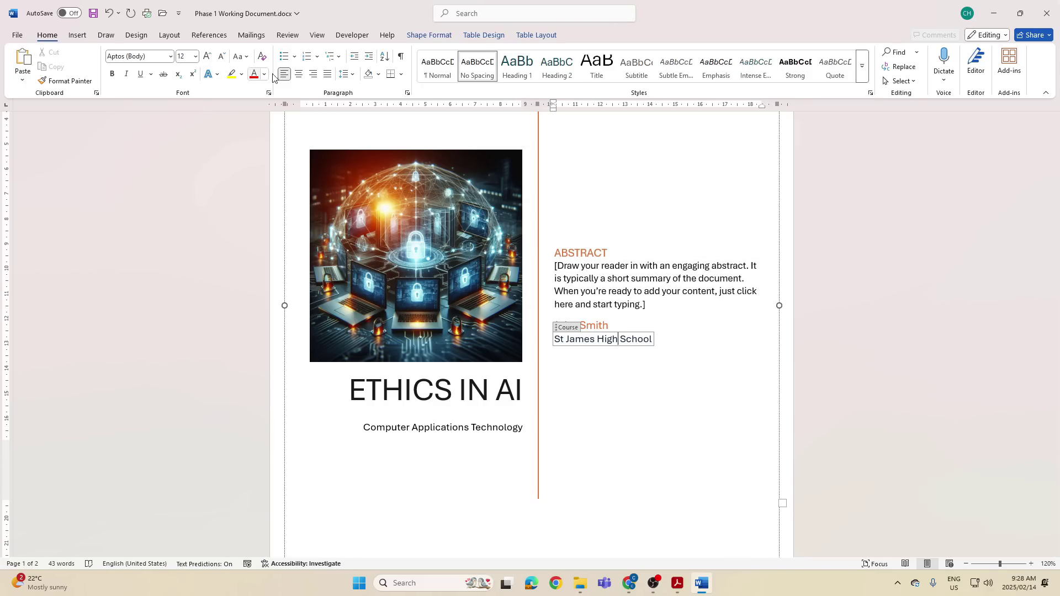
left_click(207, 56)
Step: Click through the title, subtitle and ABSTRACT heading, ending with the abstract placeholder text selected
left_click(426, 398)
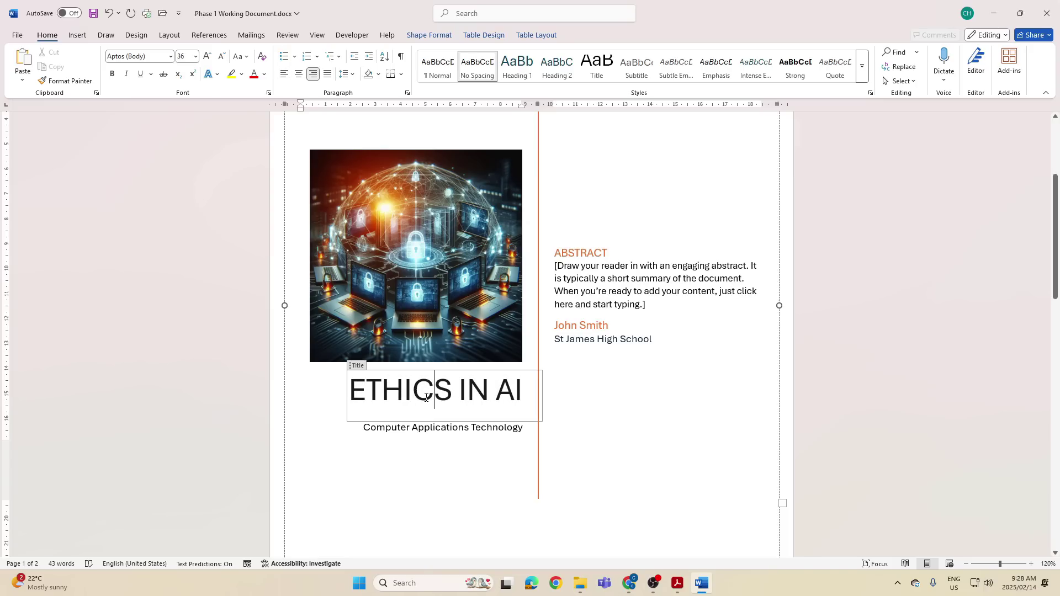
left_click(430, 428)
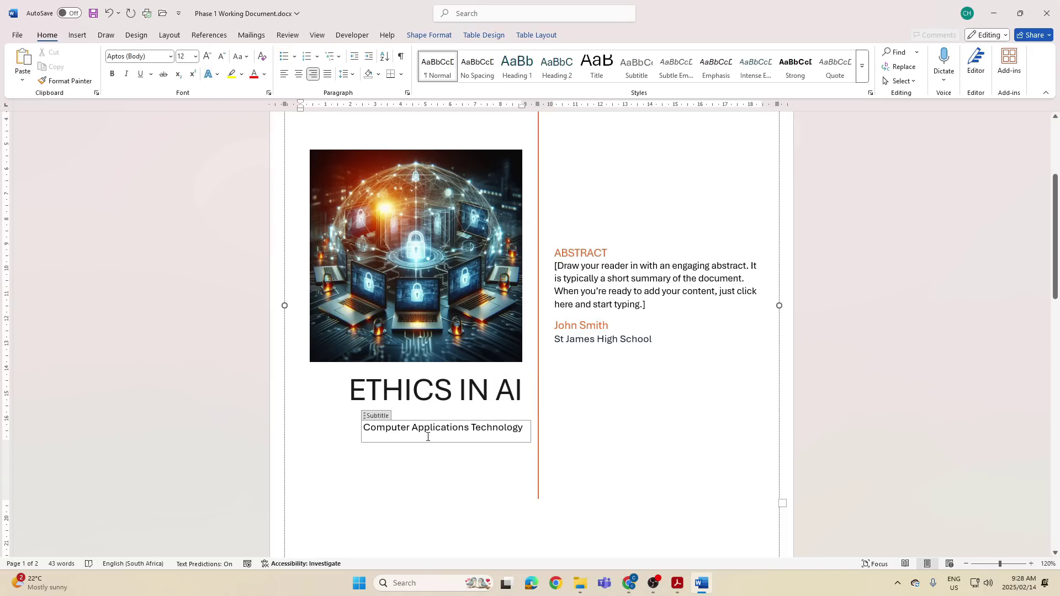
left_click(586, 251)
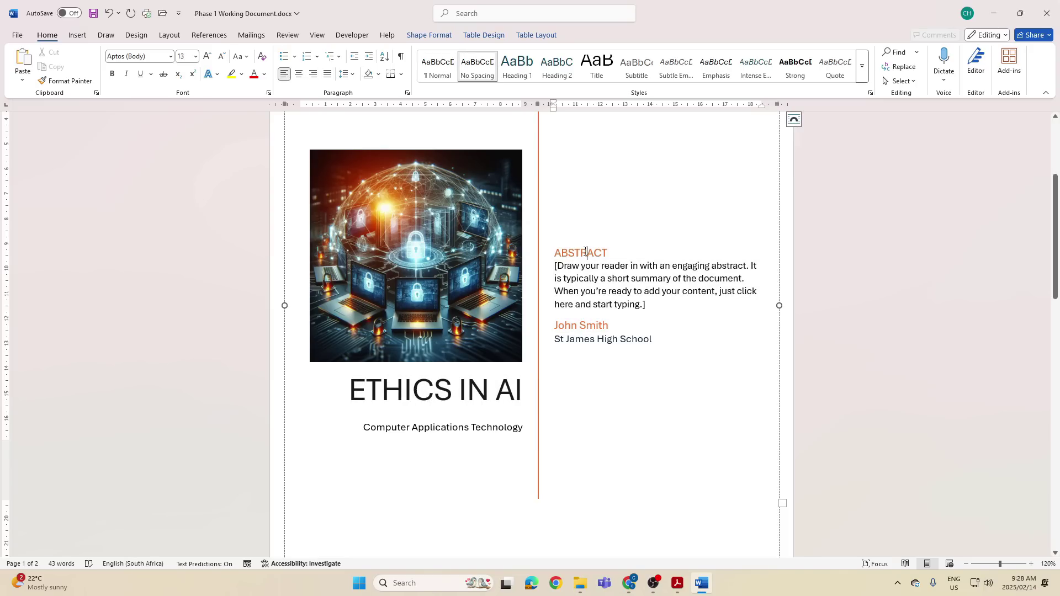
left_click(591, 281)
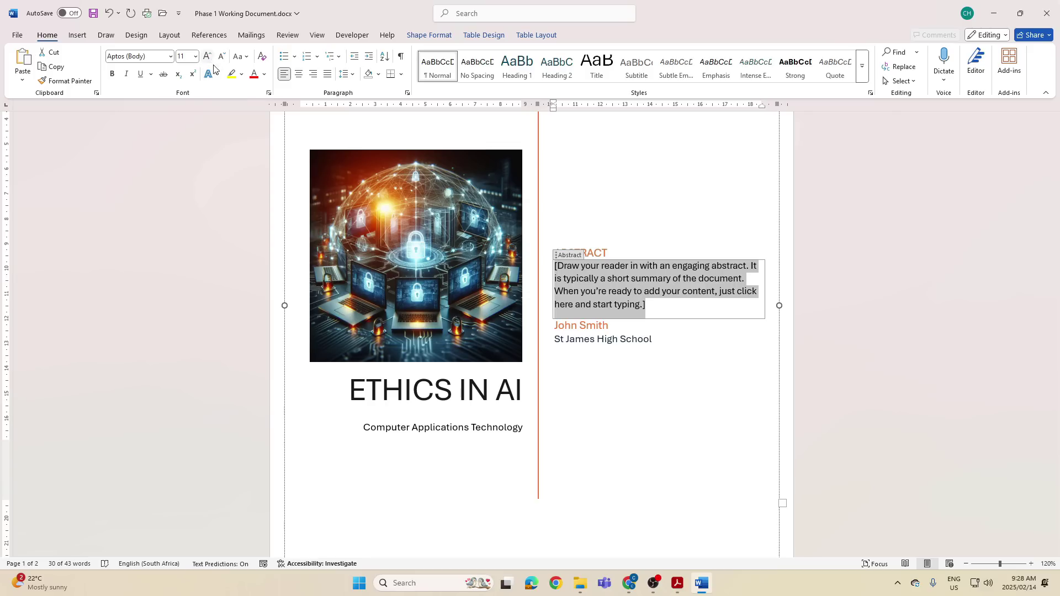
left_click(613, 417)
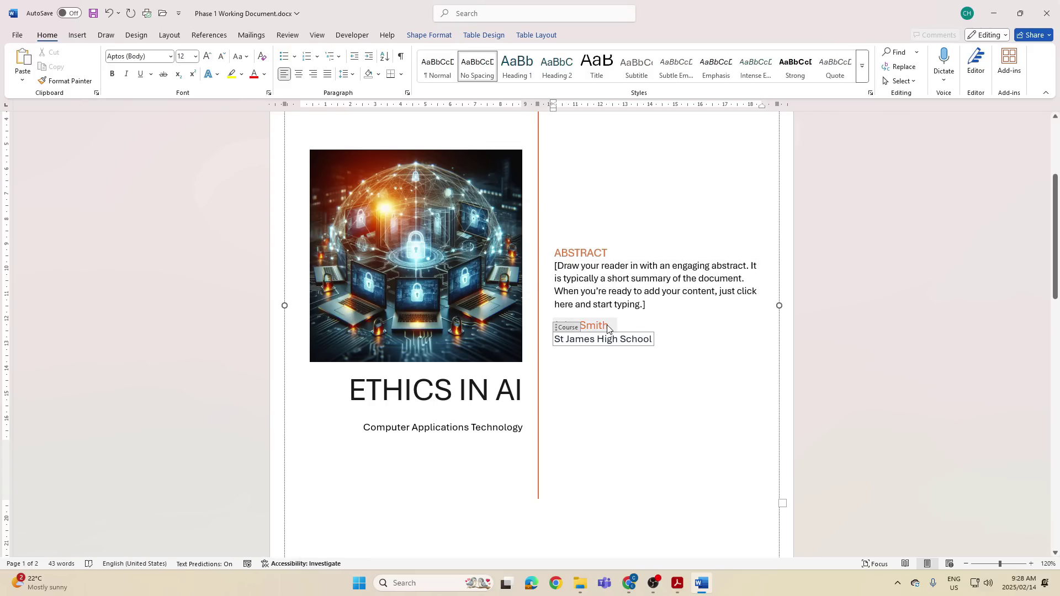
left_click(611, 280)
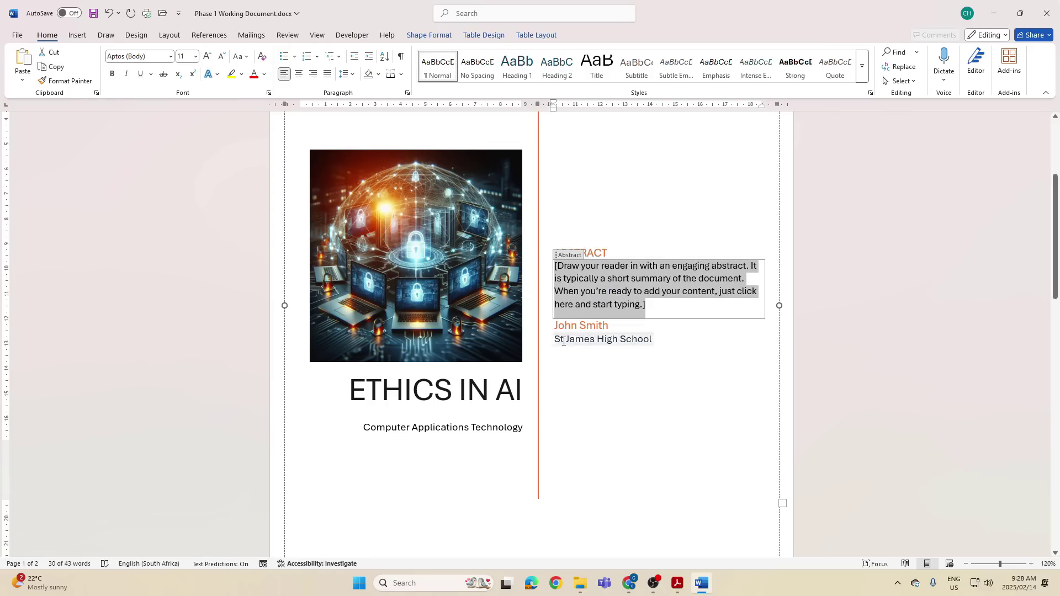
Step: Set the selected abstract text to 12 pt from the Font Size list
left_click(196, 58)
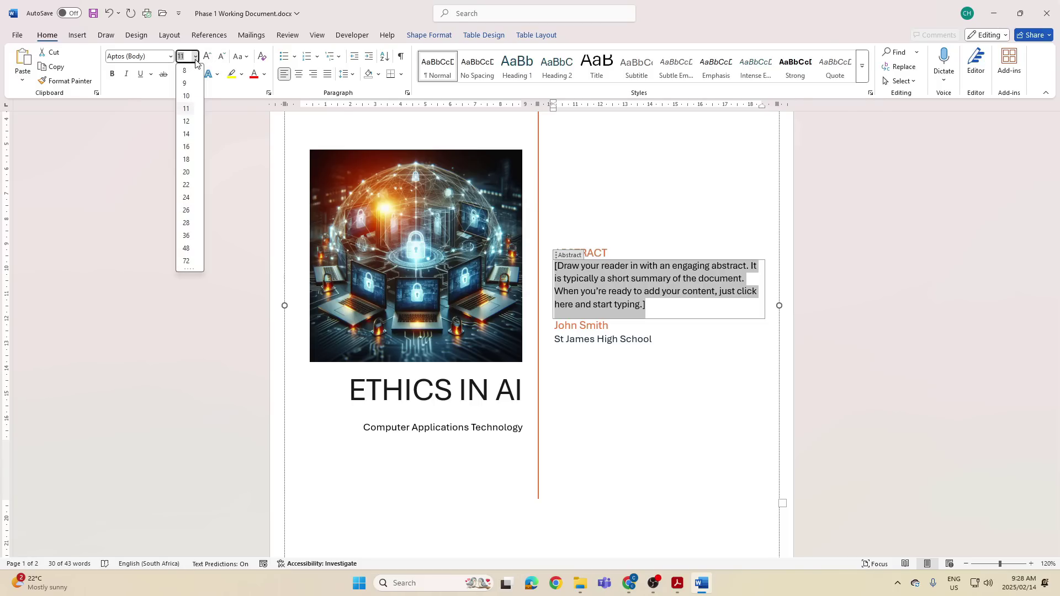
left_click(186, 121)
left_click(609, 339)
scroll(582, 396, "down", 2)
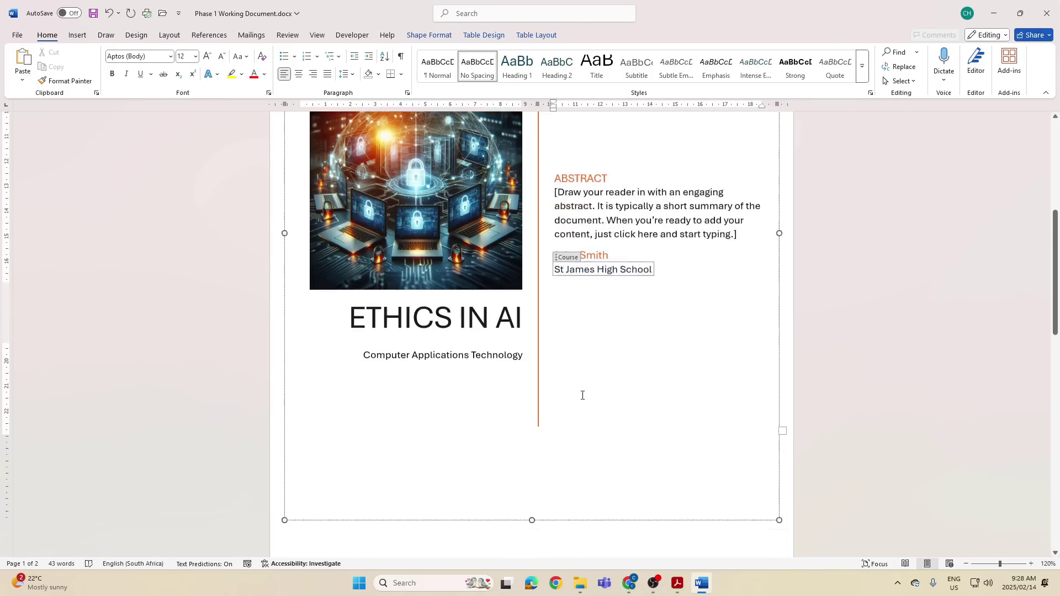
scroll(583, 395, "down", 5)
scroll(582, 395, "up", 5)
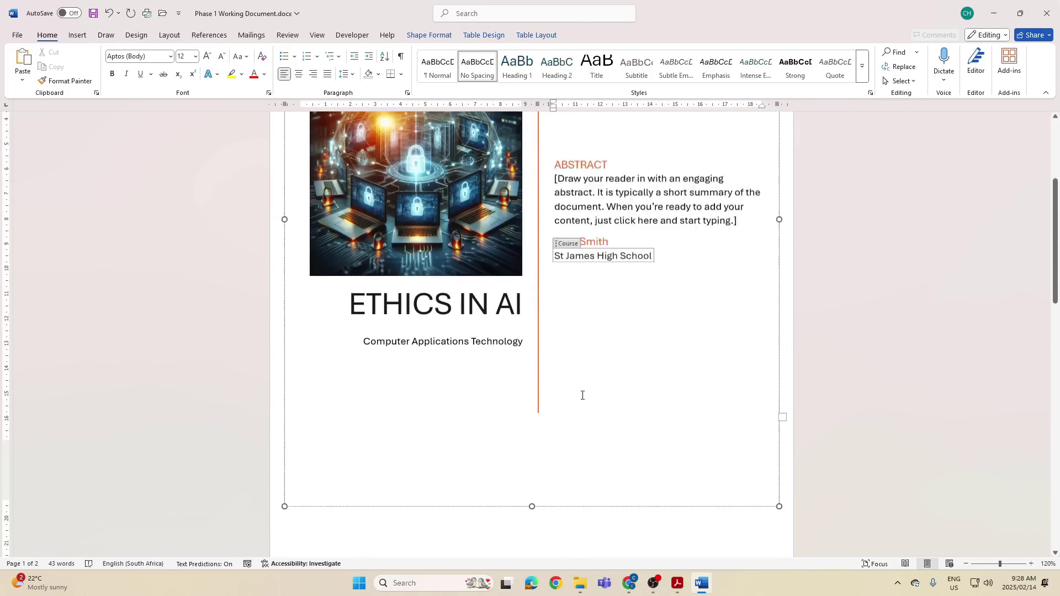
scroll(582, 395, "up", 3)
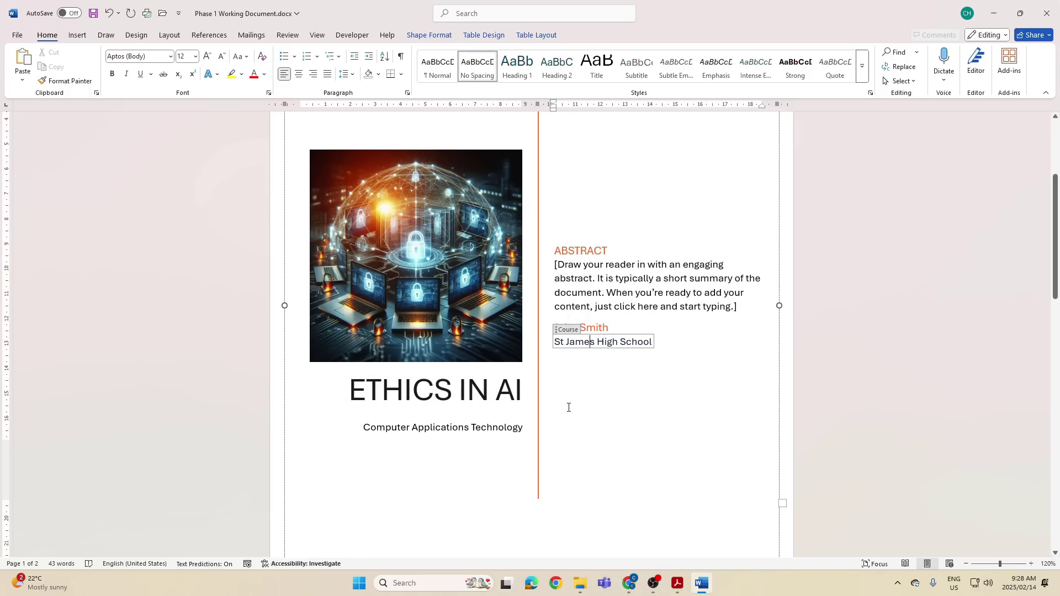
Step: Check the font size on blank page 2 without changing it, then scroll back to the cover
scroll(574, 409, "down", 10)
scroll(582, 414, "down", 5)
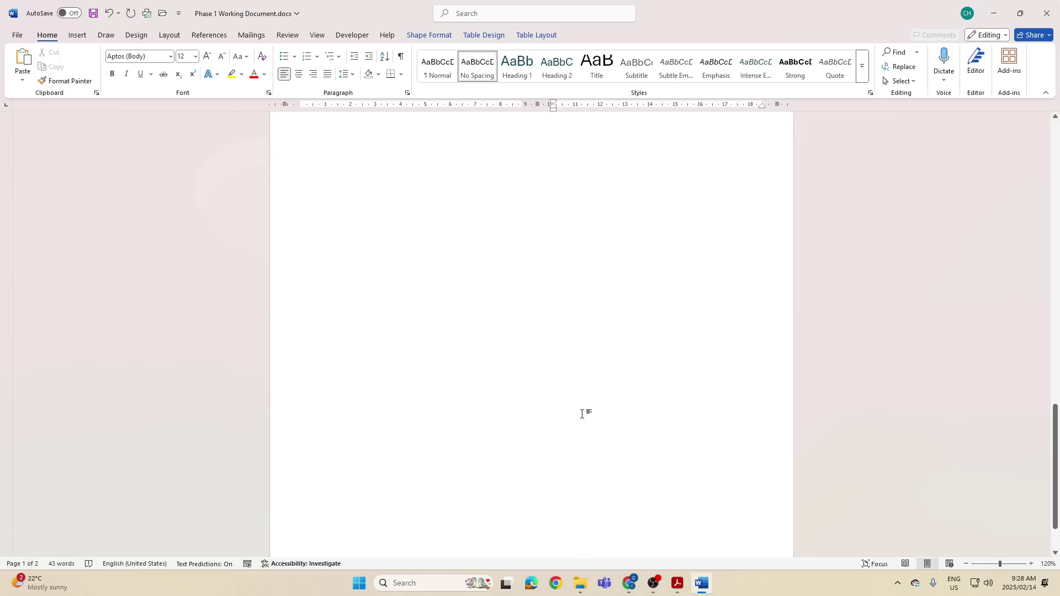
scroll(582, 414, "up", 8)
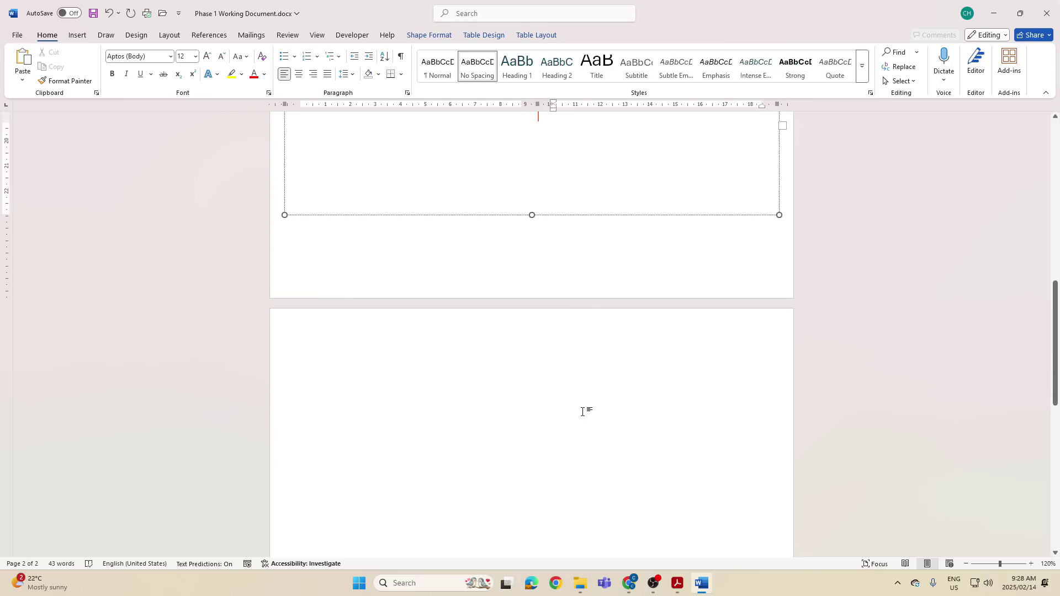
left_click(560, 407)
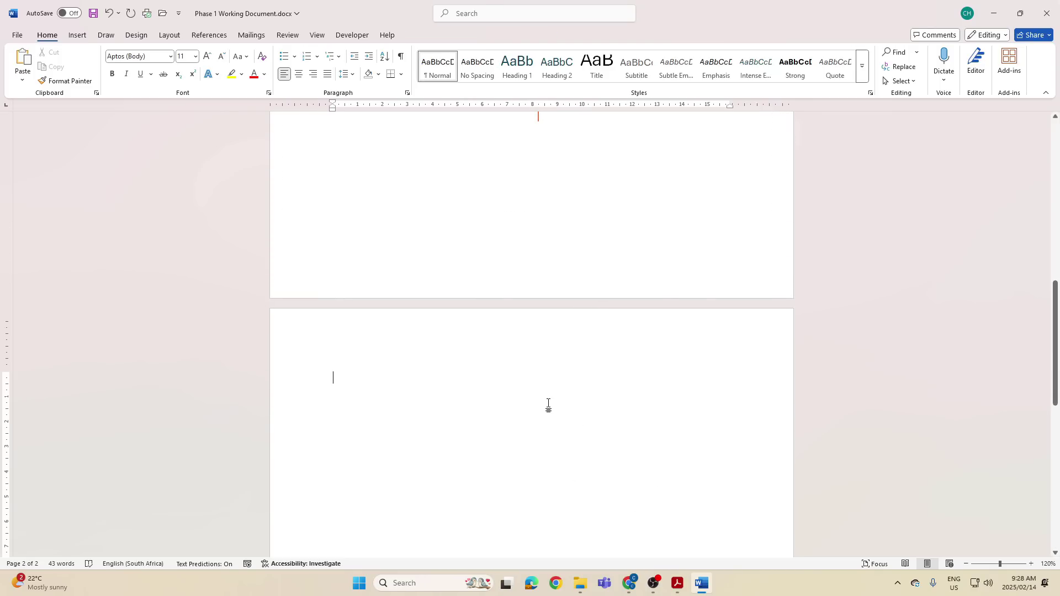
left_click(195, 57)
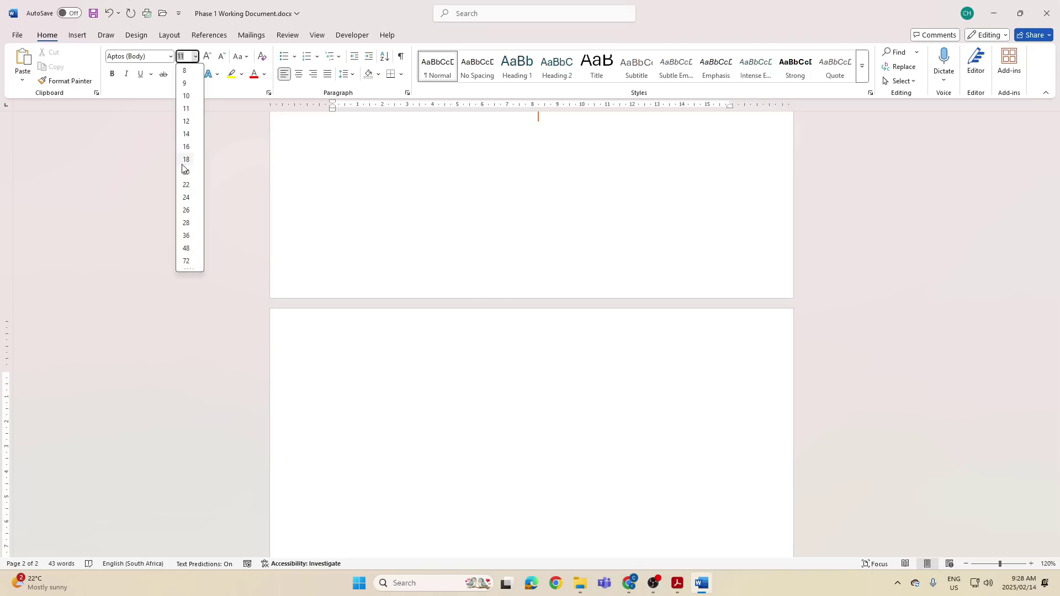
left_click(527, 362)
scroll(579, 389, "up", 5)
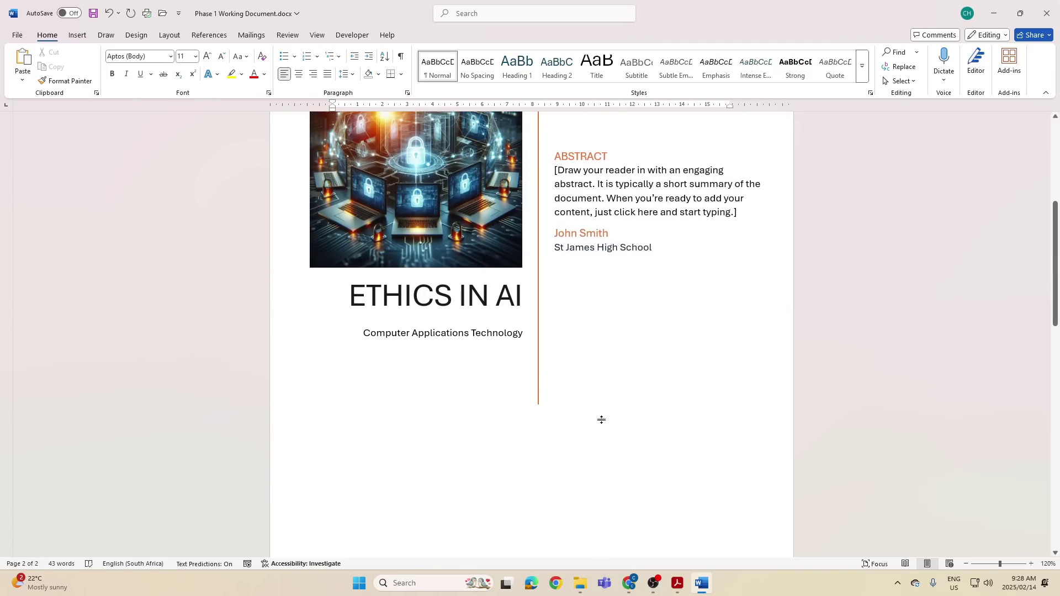
scroll(601, 420, "up", 4)
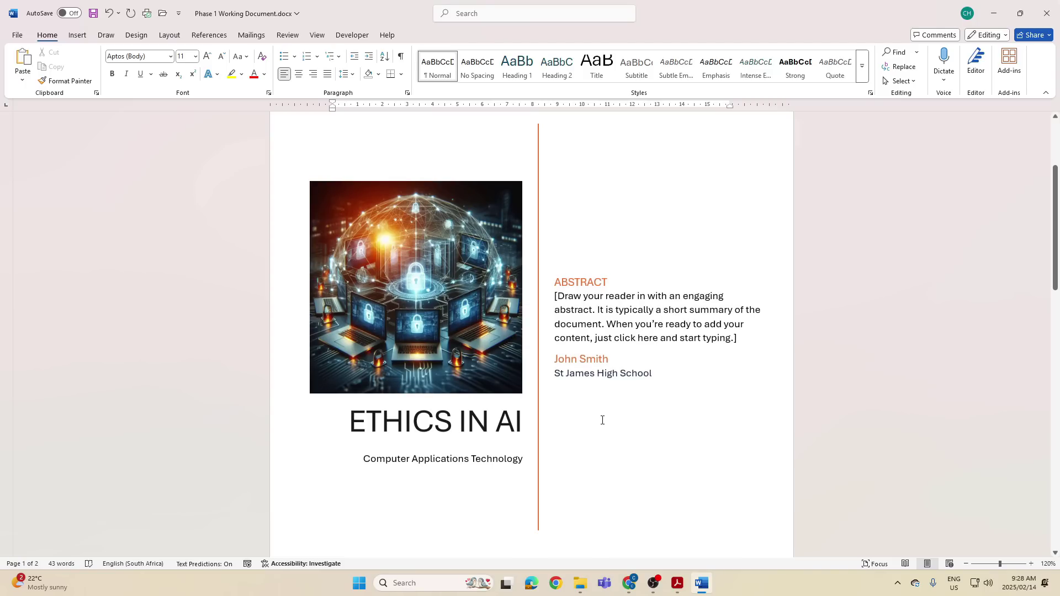